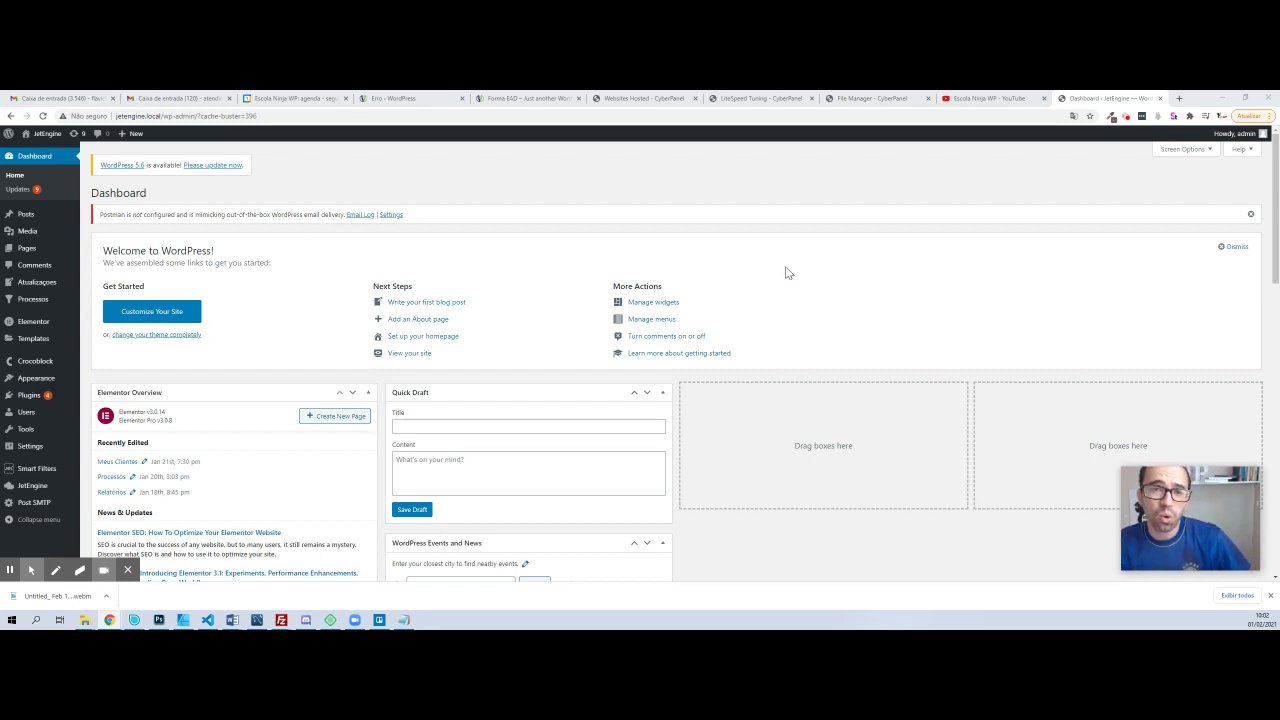
# - Start a new listing item from JetEngine's Listings page
pyautogui.moveTo(38, 490)
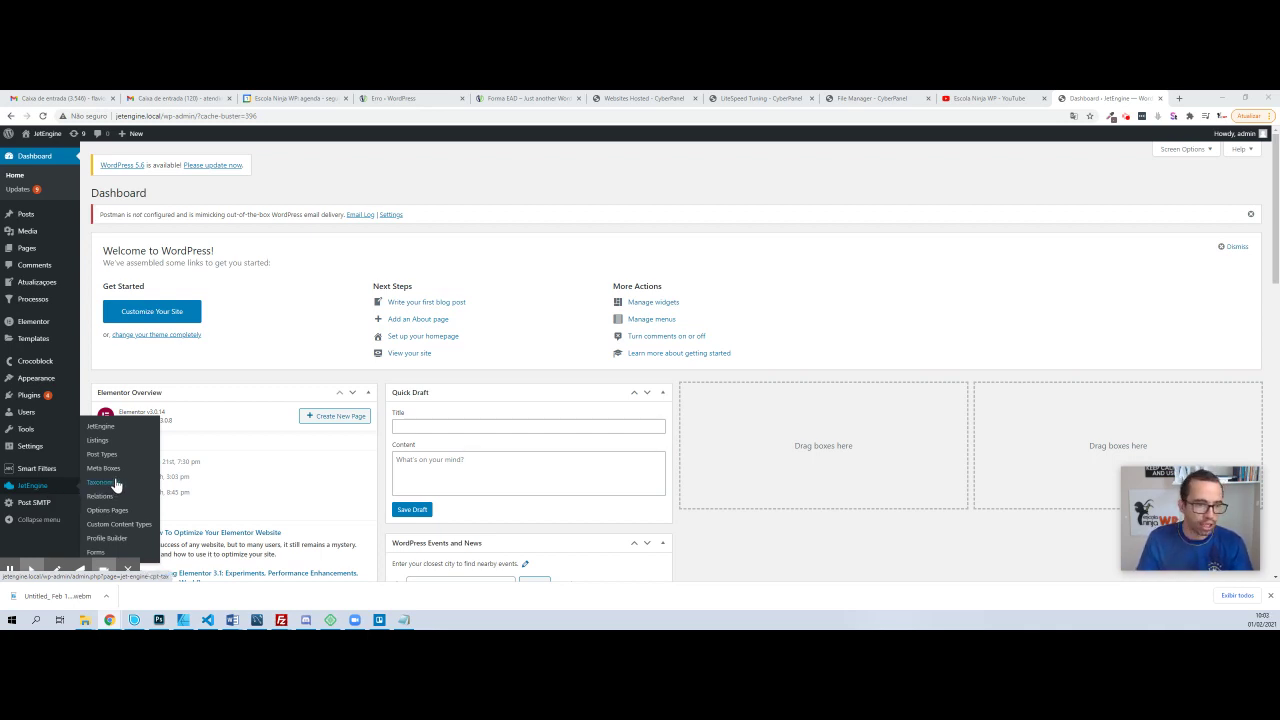
pyautogui.click(112, 442)
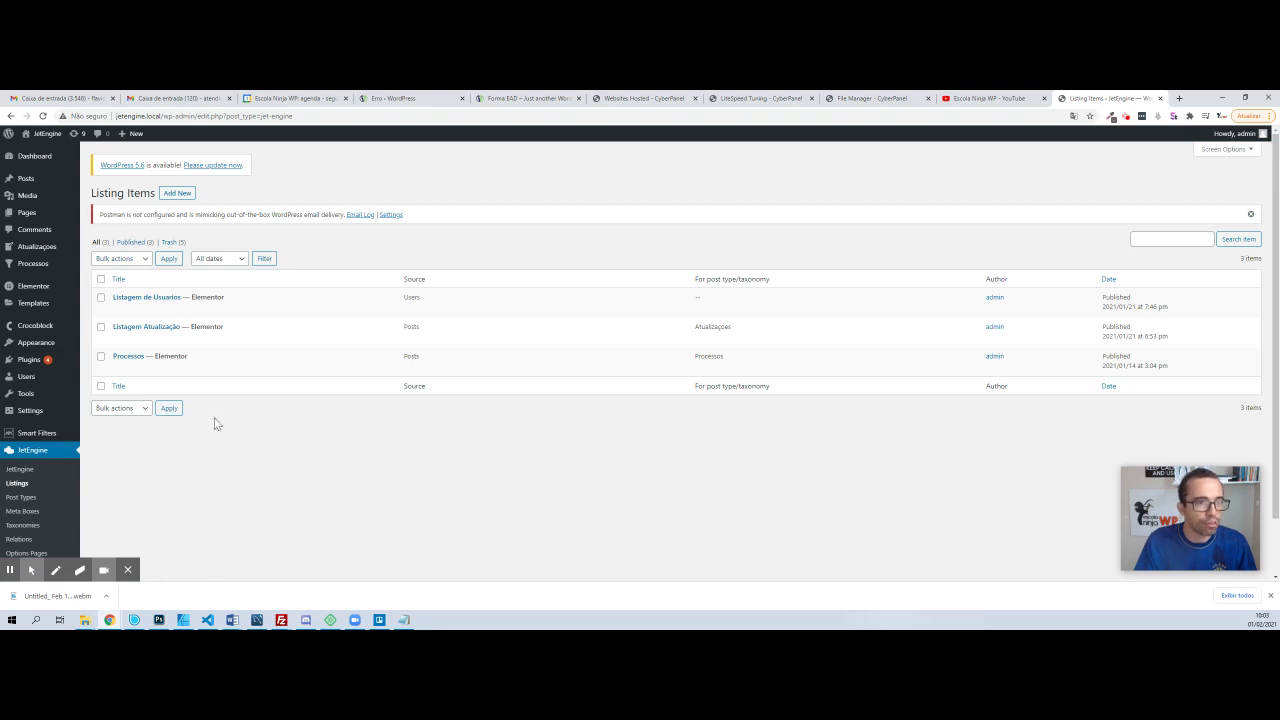
pyautogui.click(176, 195)
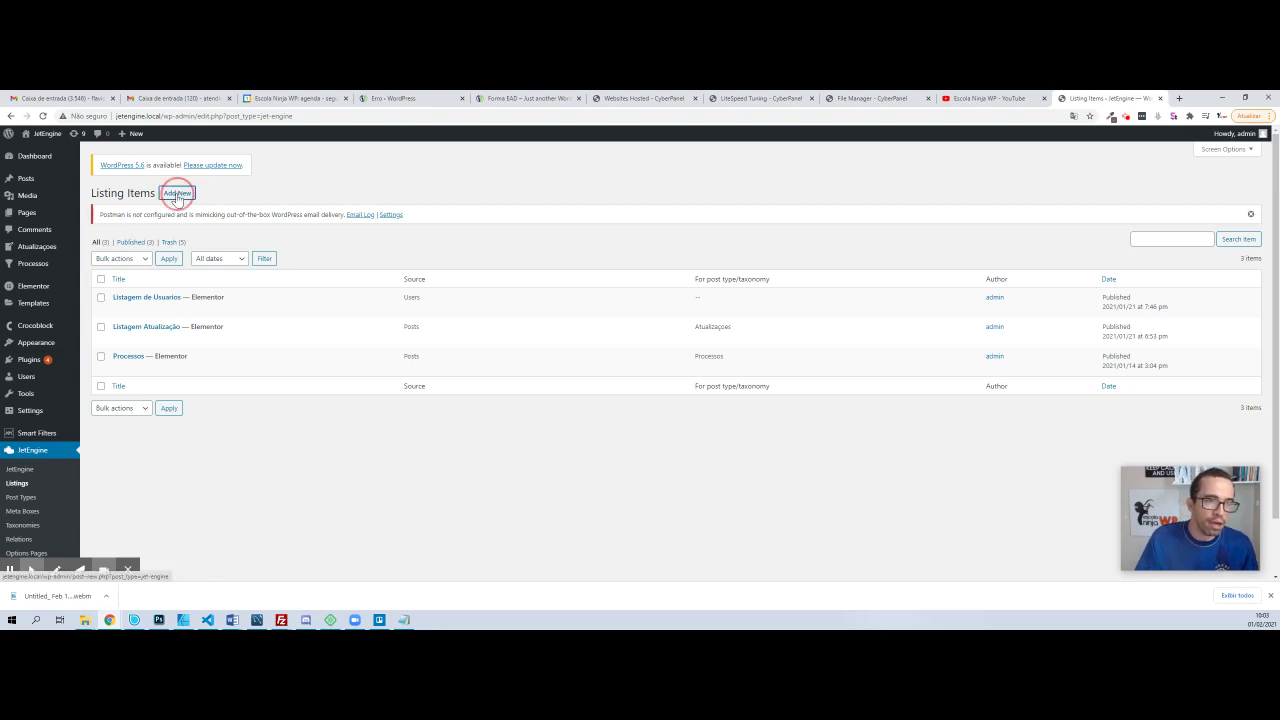
# - Examine the available listing sources and the taxonomy, content type and post type choices offered for them
pyautogui.click(612, 292)
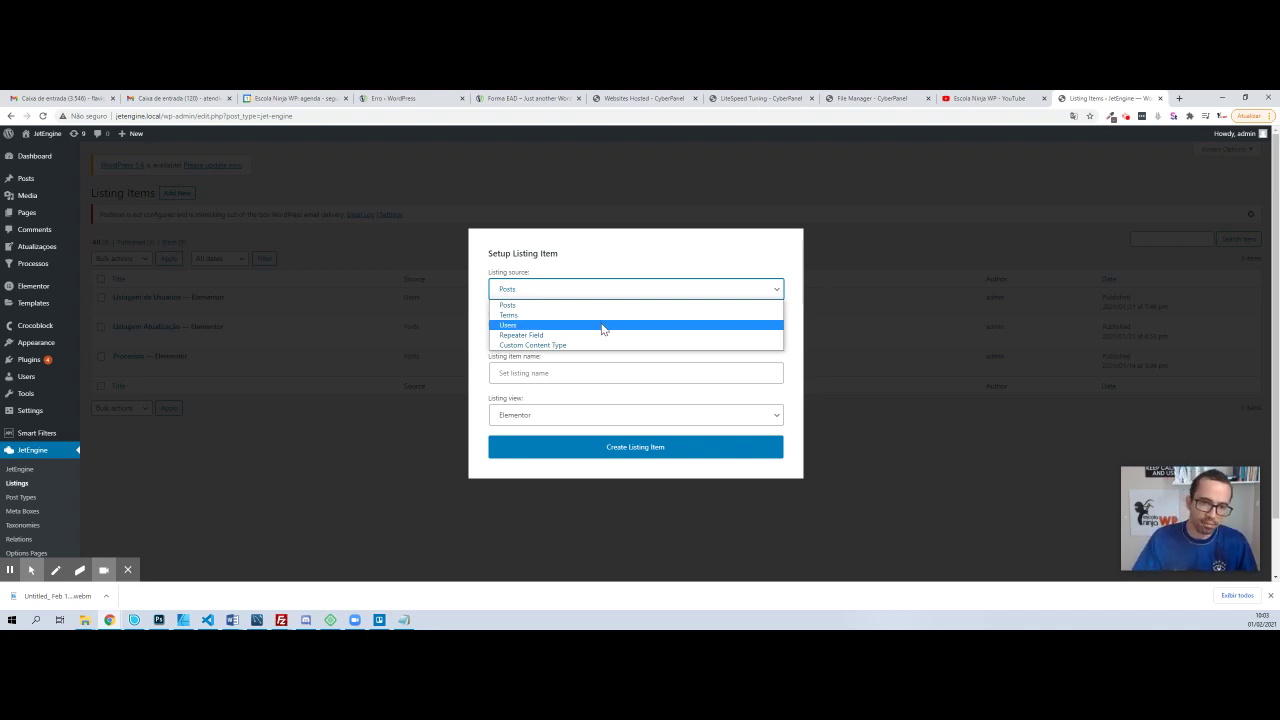
pyautogui.click(603, 325)
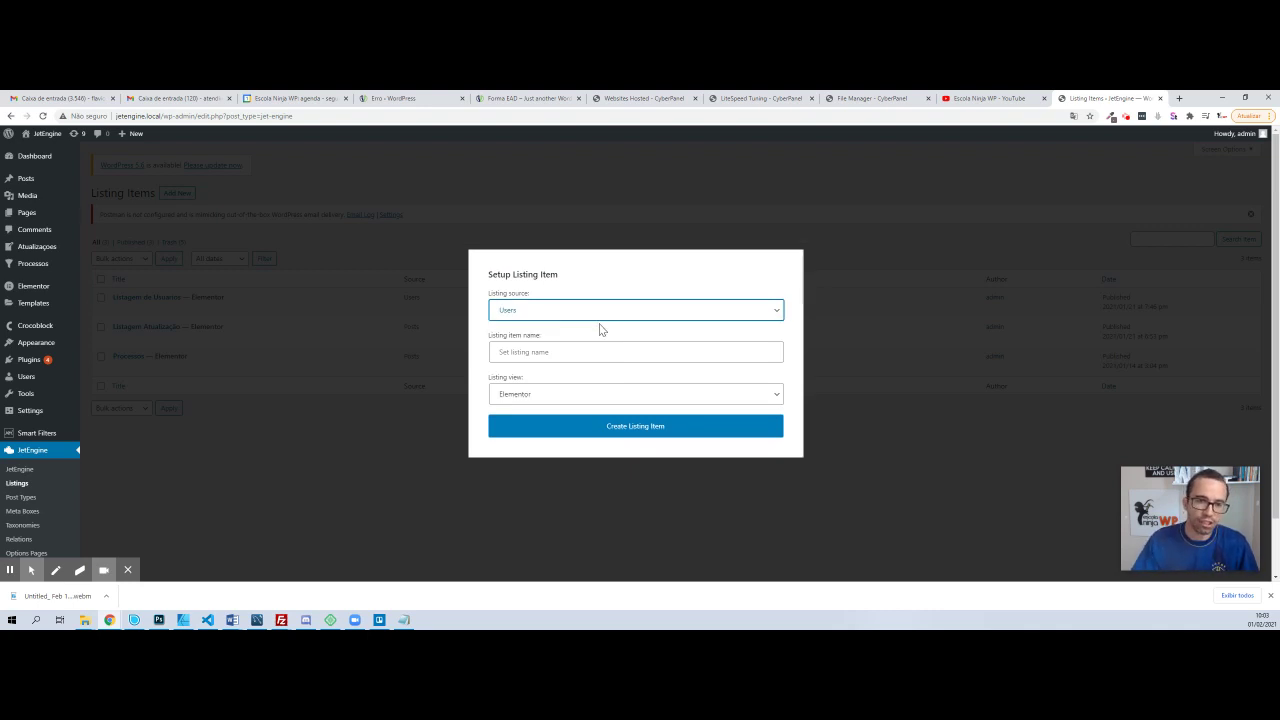
pyautogui.click(595, 315)
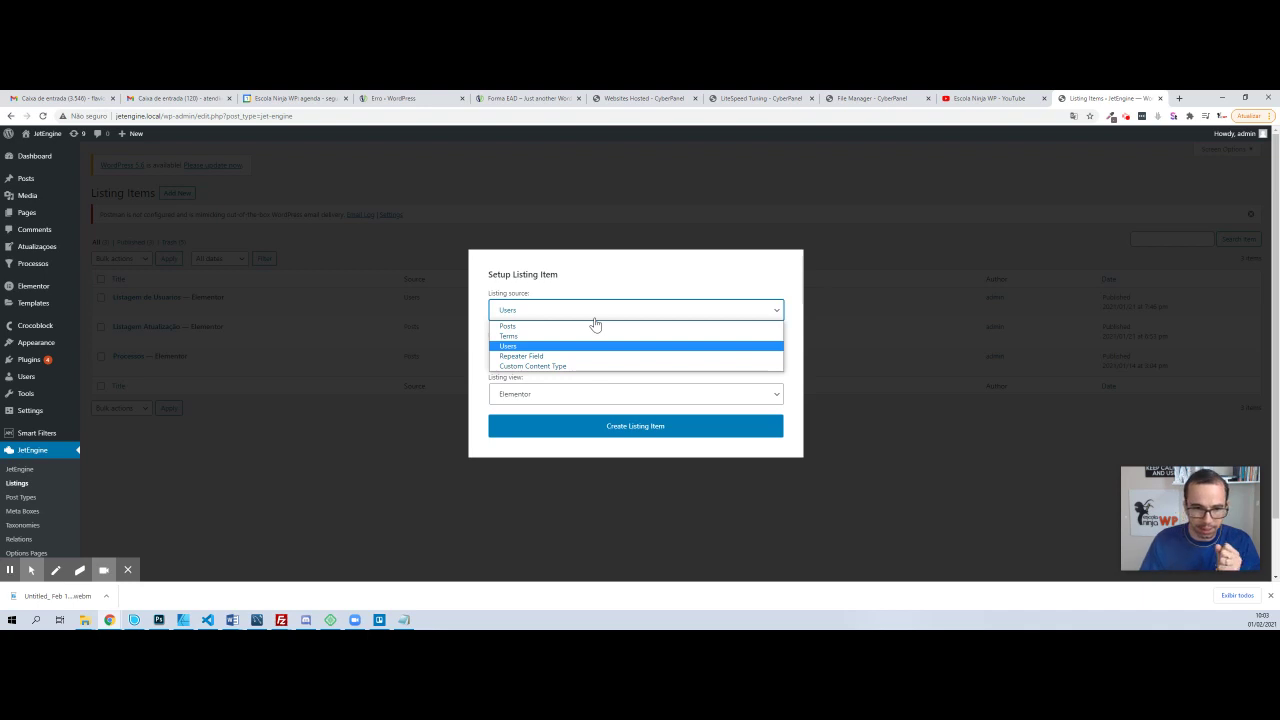
pyautogui.click(540, 328)
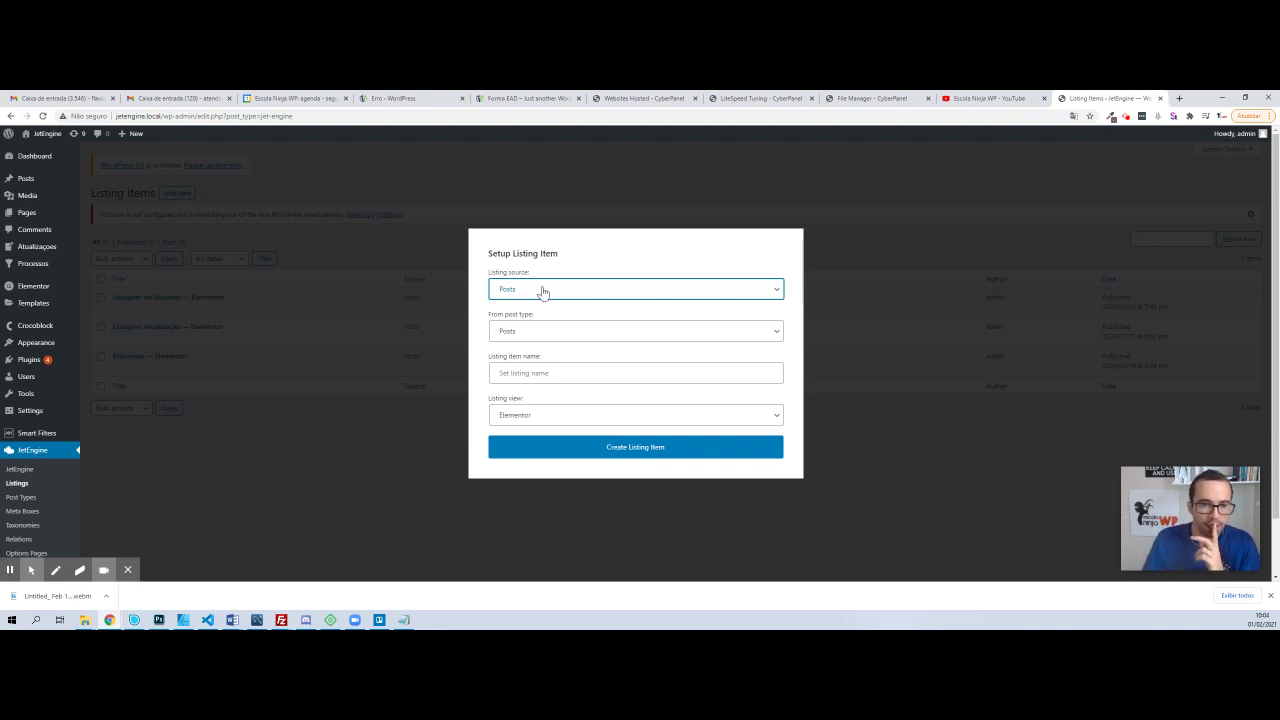
pyautogui.click(542, 290)
pyautogui.click(548, 311)
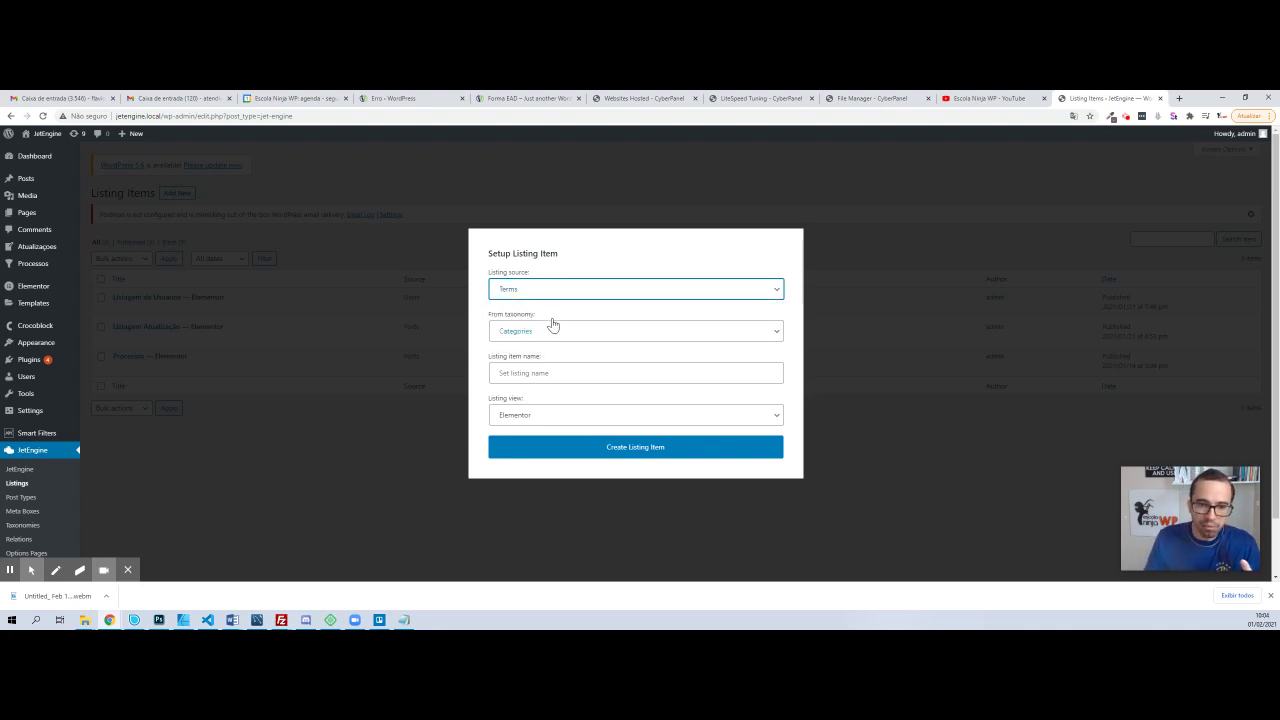
pyautogui.click(551, 331)
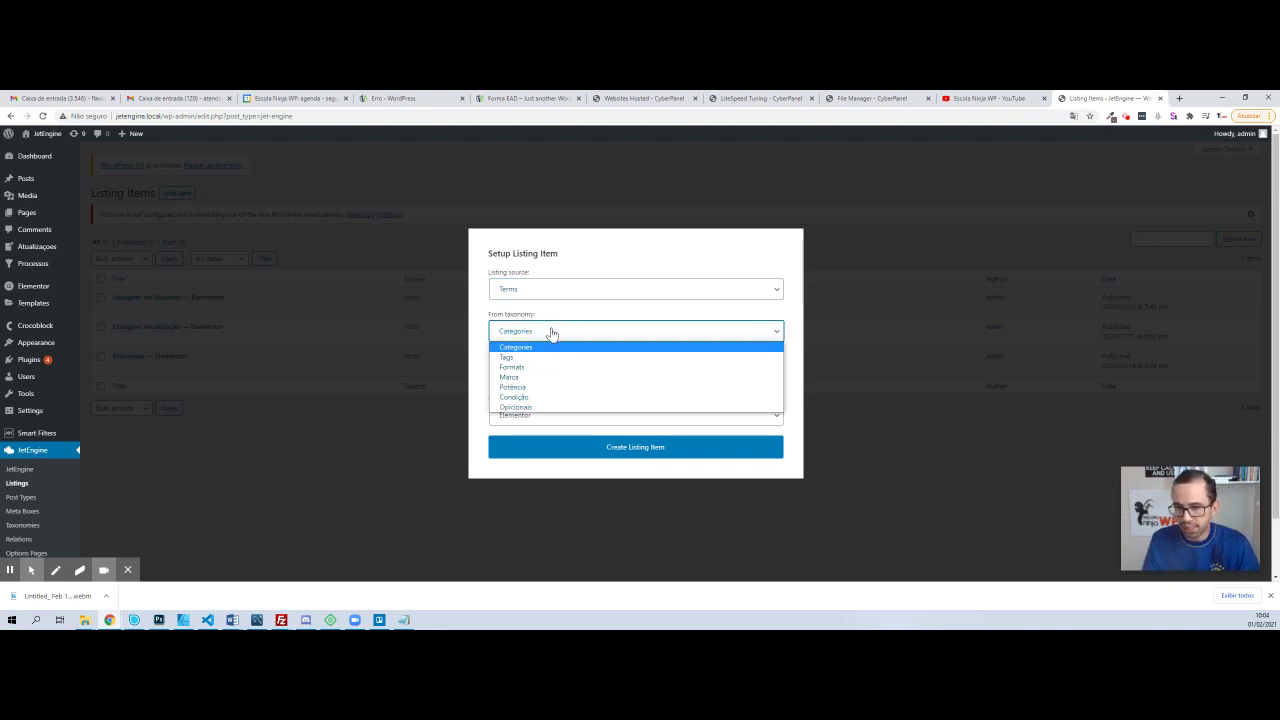
pyautogui.click(540, 289)
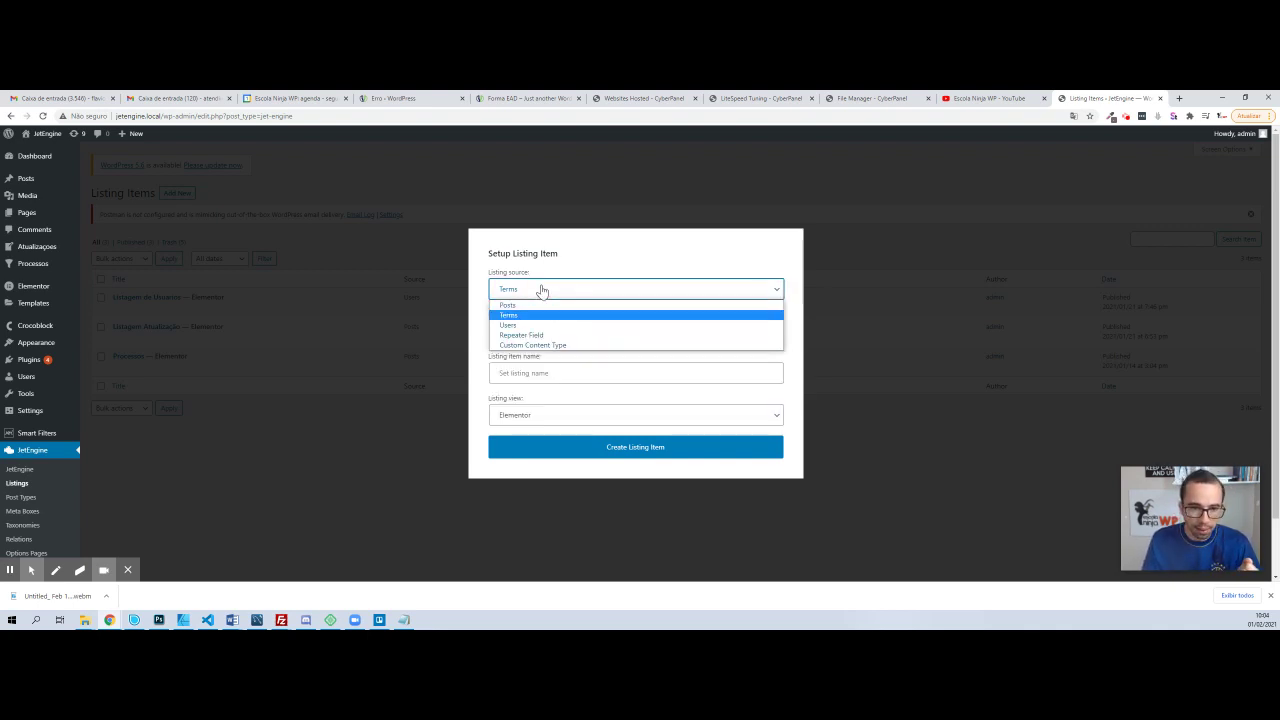
pyautogui.click(583, 345)
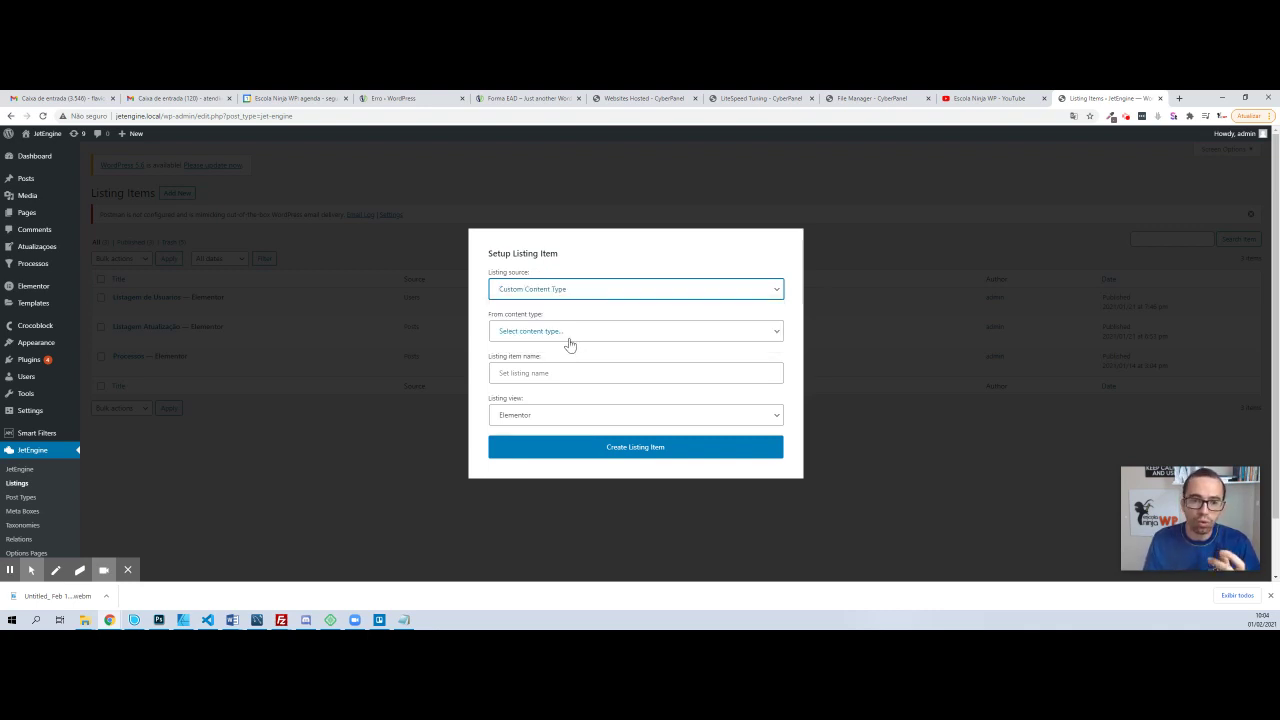
pyautogui.click(568, 336)
pyautogui.click(569, 346)
pyautogui.click(572, 331)
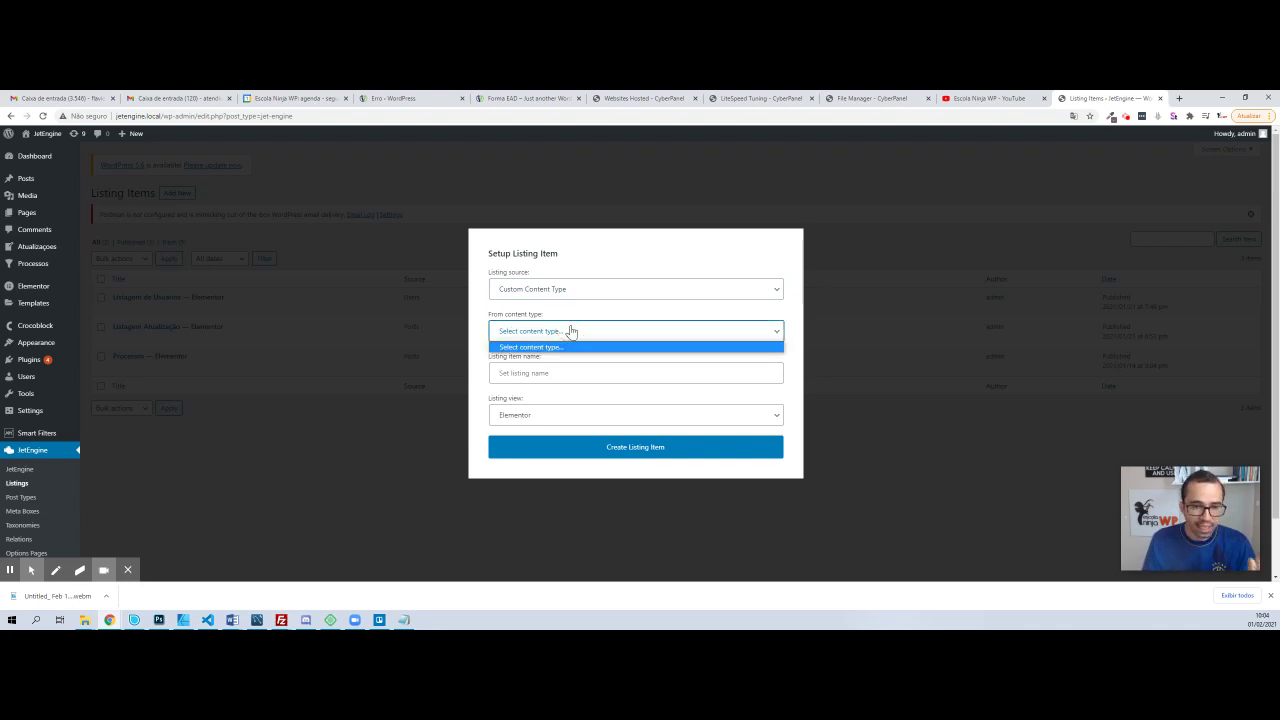
pyautogui.click(571, 289)
pyautogui.click(566, 302)
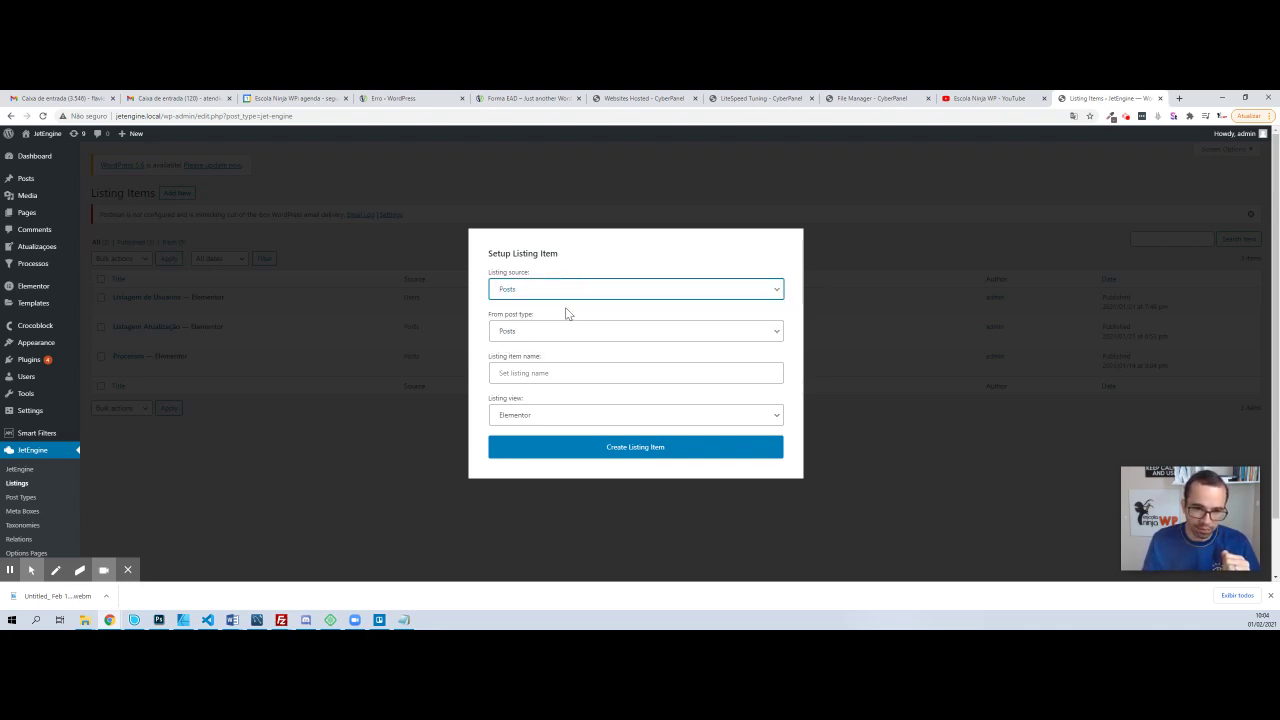
pyautogui.click(557, 333)
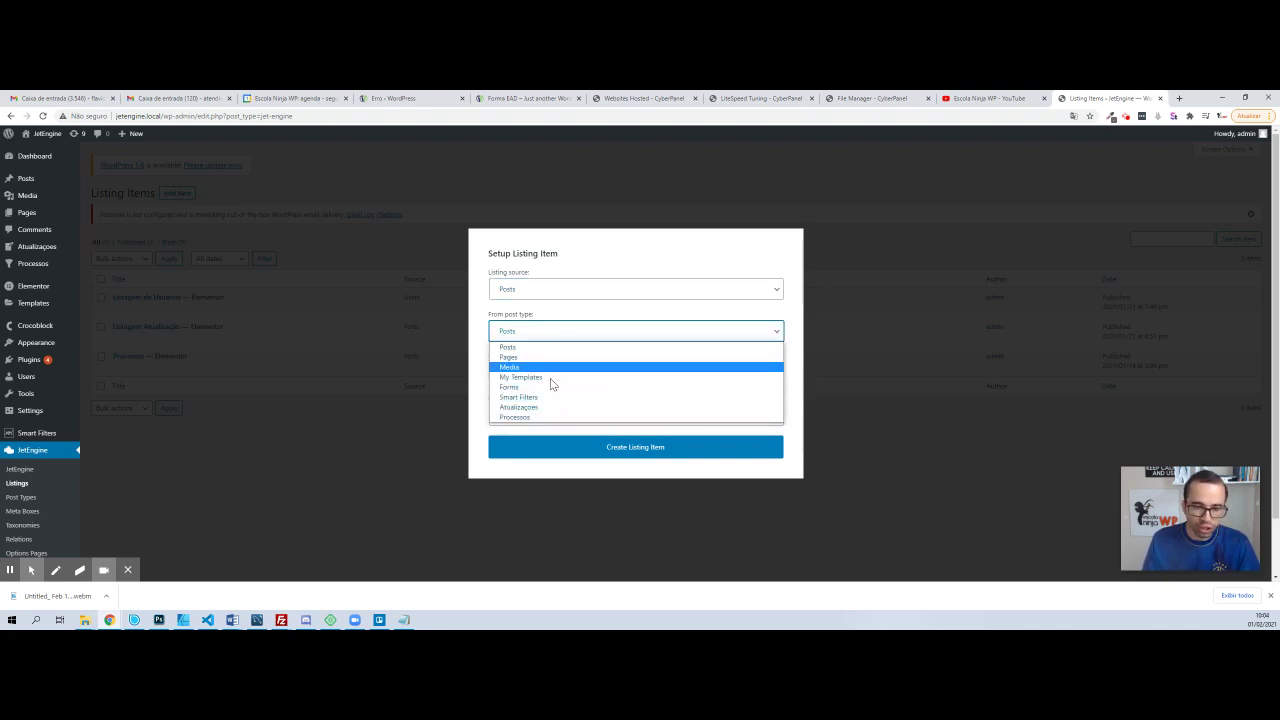
pyautogui.click(551, 287)
pyautogui.click(552, 288)
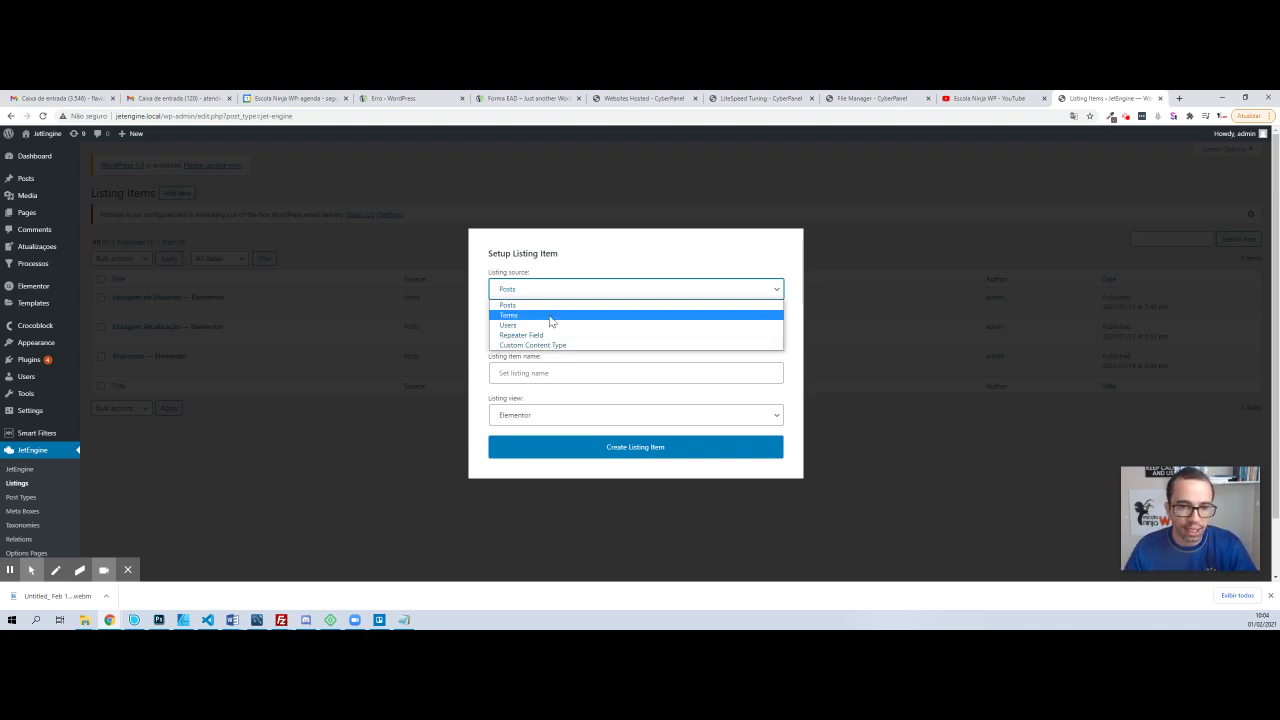
pyautogui.click(549, 305)
# - Create a listing item named "Lista de Clientes" with Users as its source and Elementor as its listing view
pyautogui.click(543, 289)
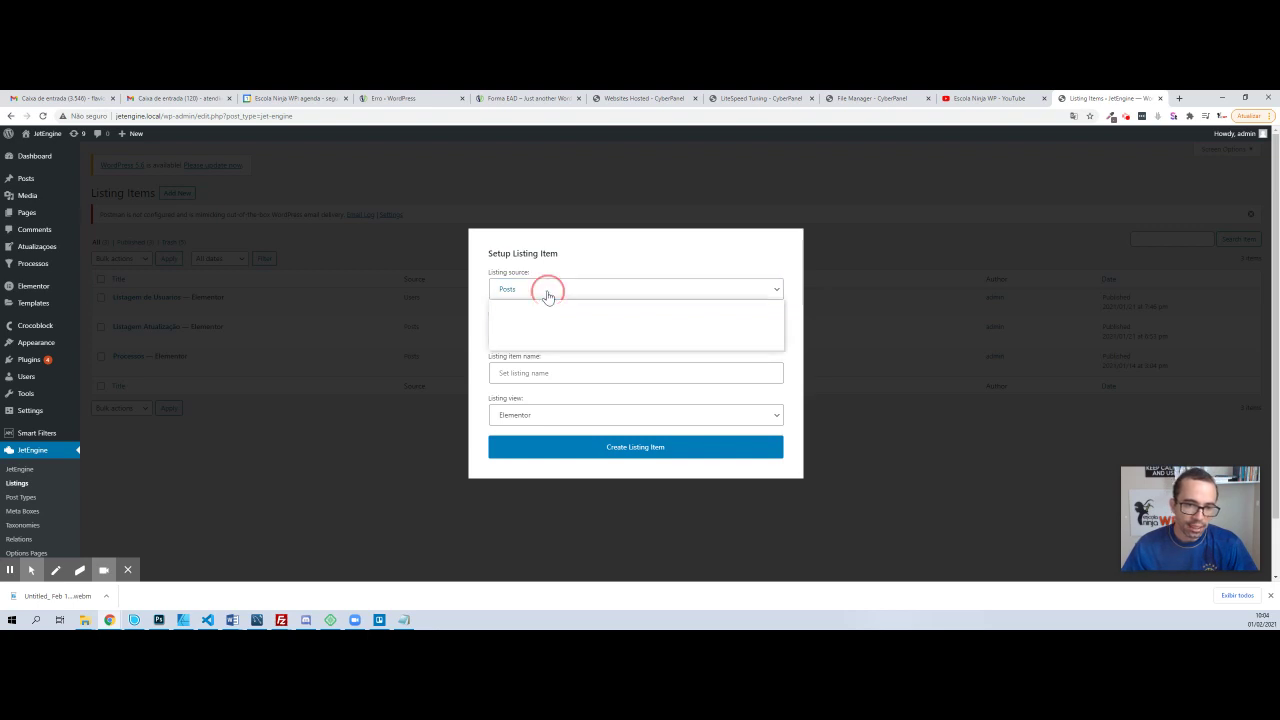
pyautogui.click(543, 326)
pyautogui.click(535, 353)
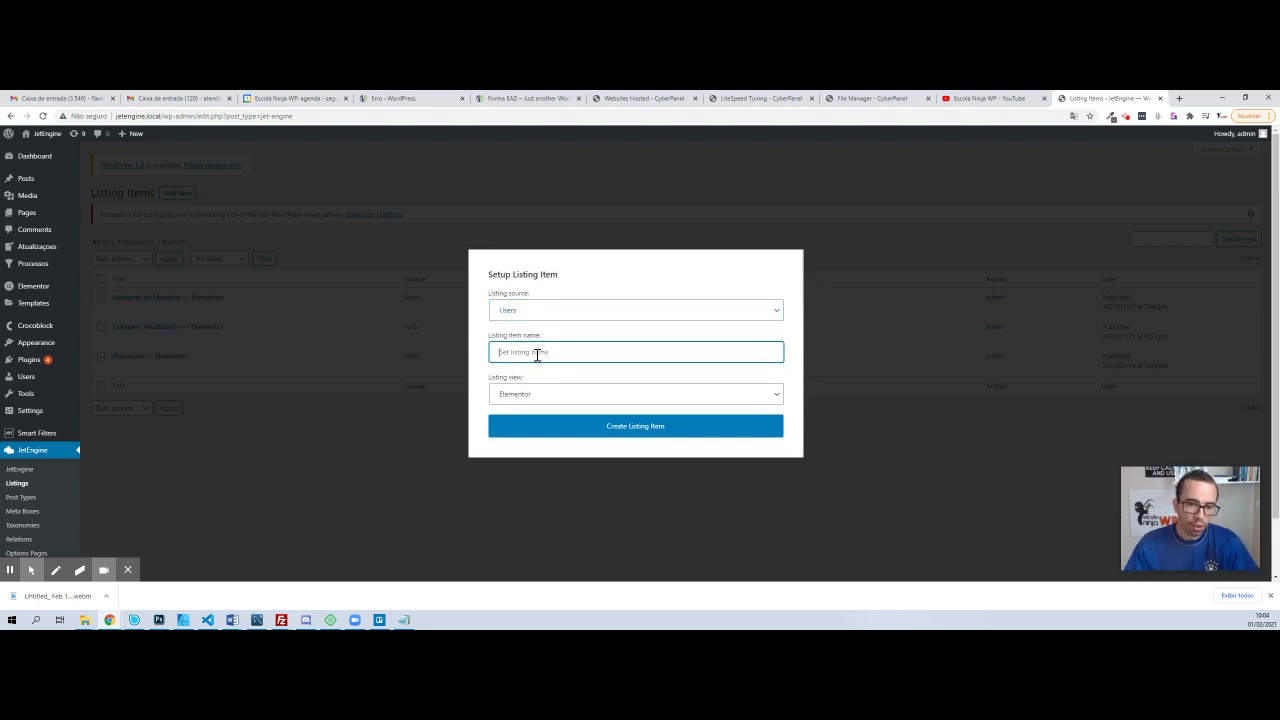
pyautogui.write('Lista de Clientes')
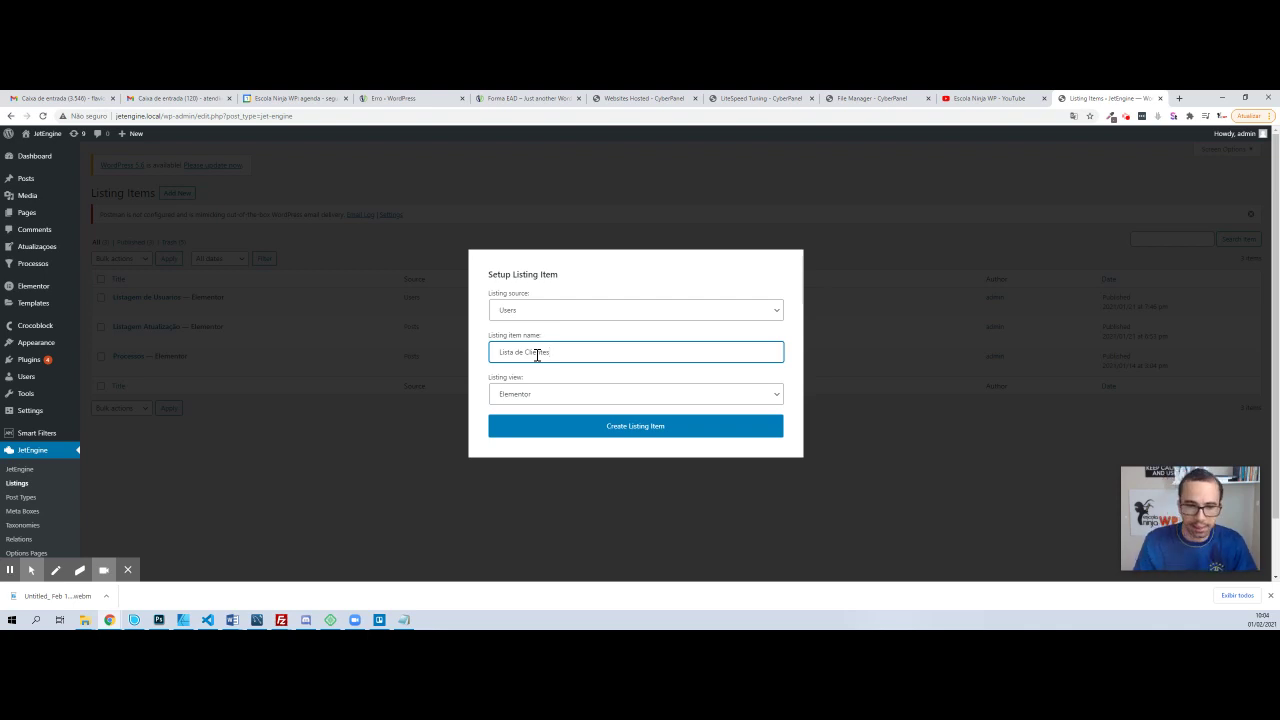
pyautogui.press('Tab')
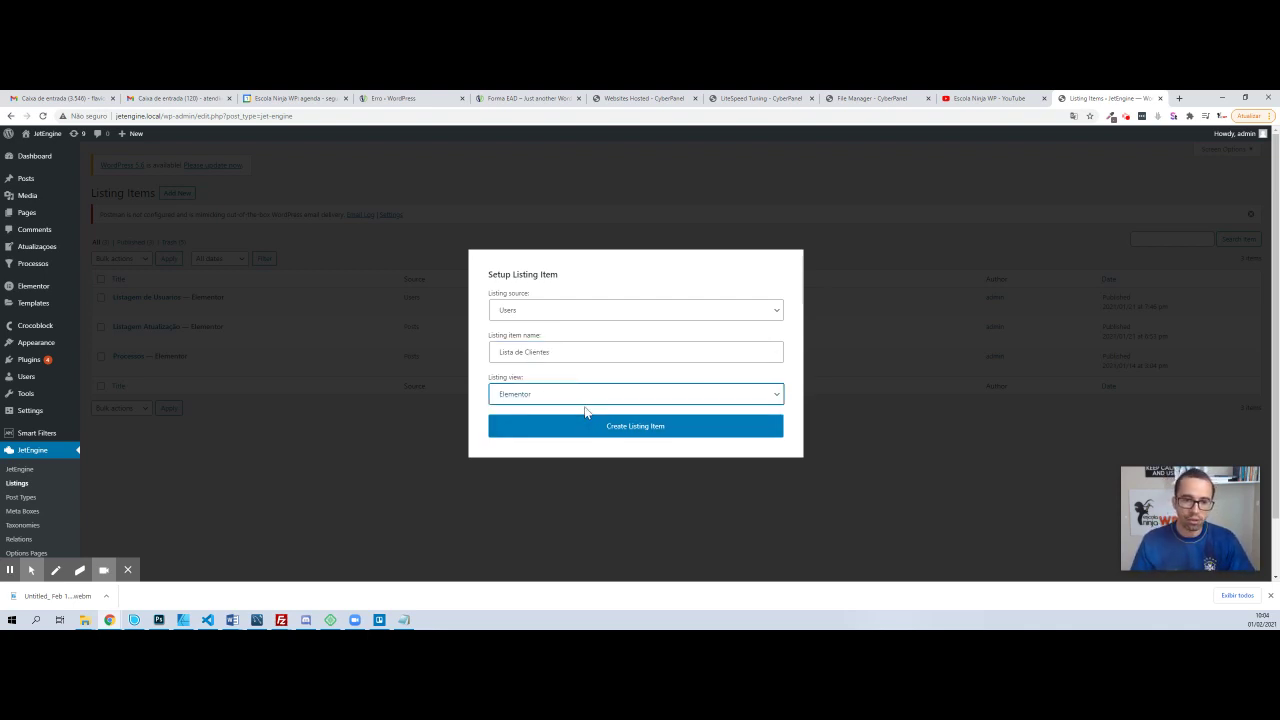
pyautogui.click(584, 400)
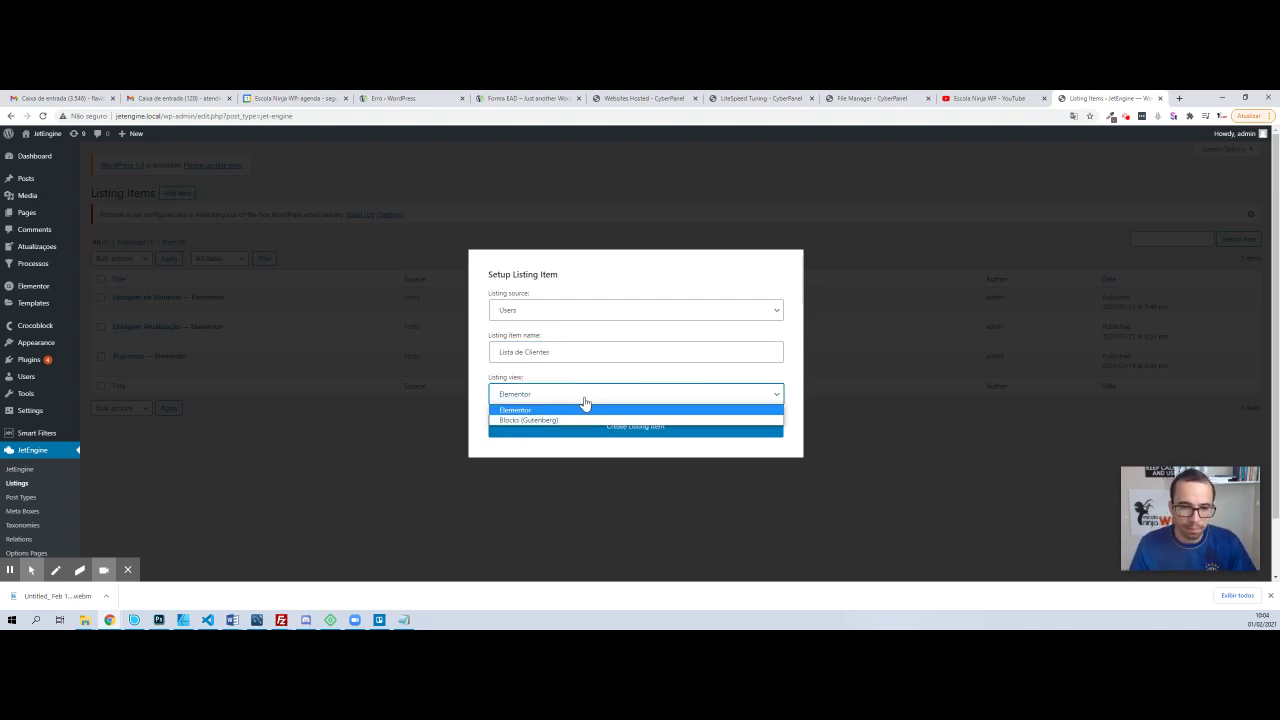
pyautogui.click(586, 410)
pyautogui.click(589, 427)
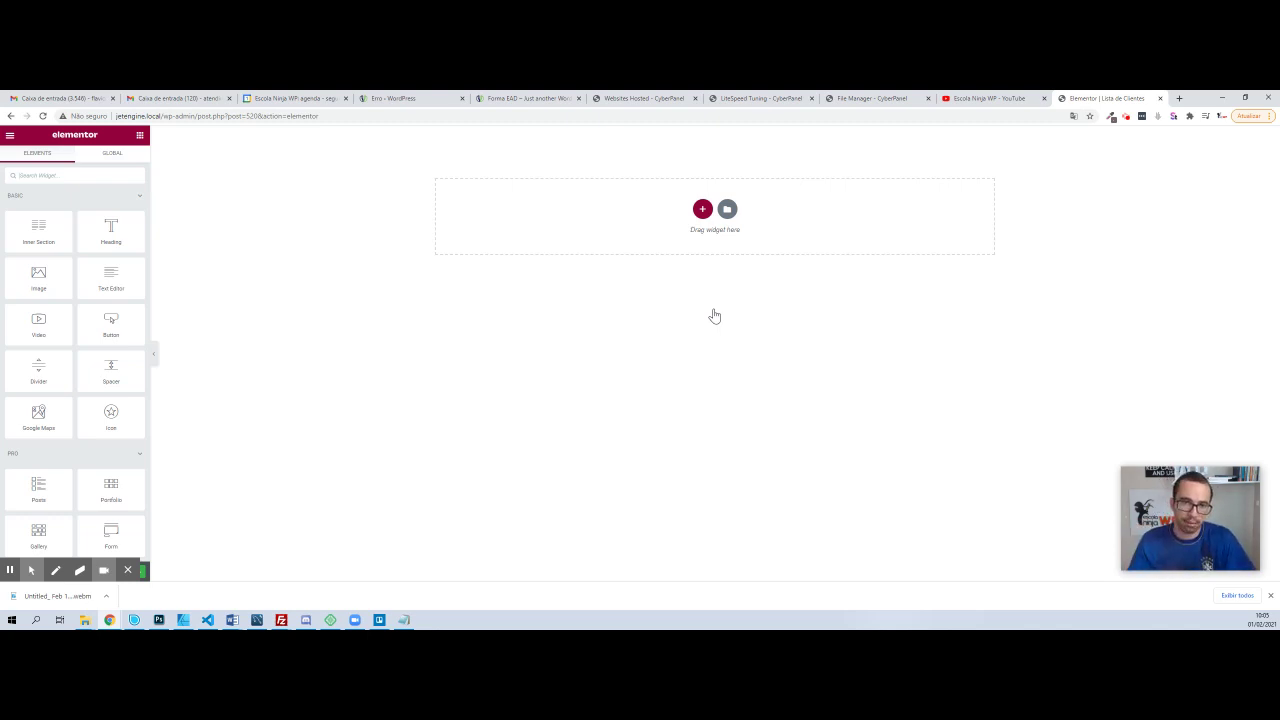
# - Add a two-column section with a one-third and a two-thirds column, and place an Image widget in the narrower column
pyautogui.click(702, 209)
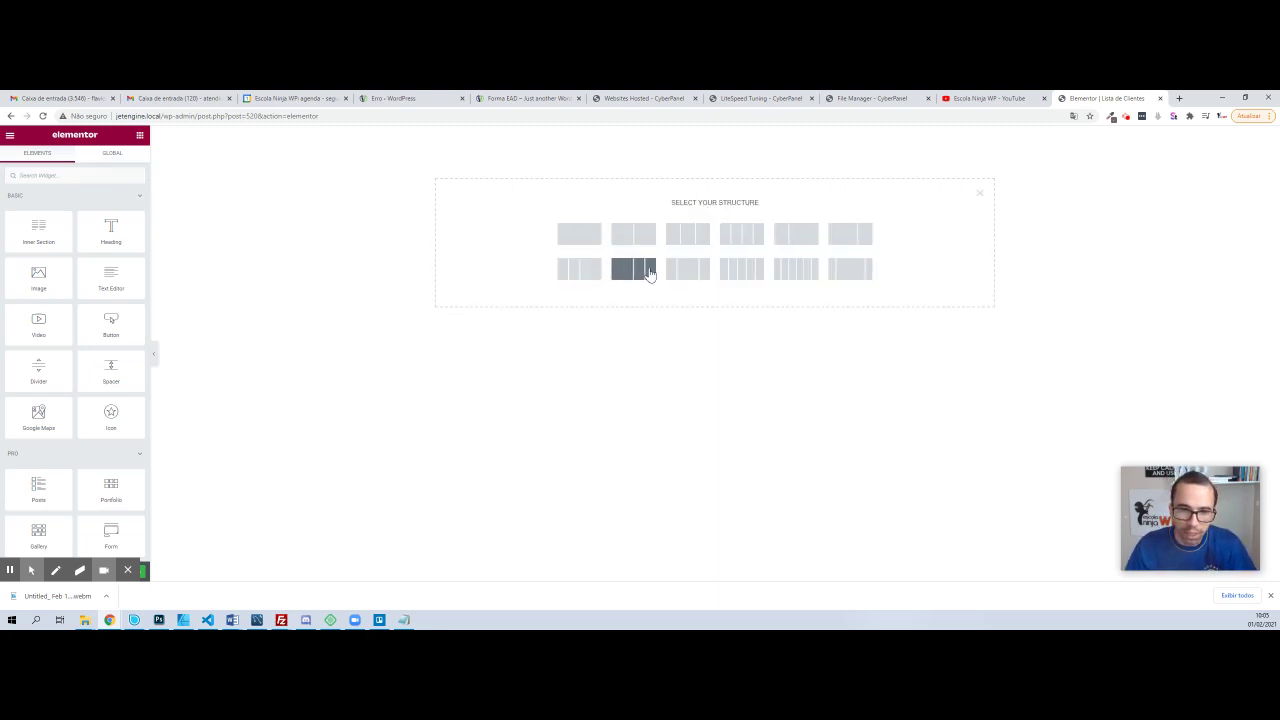
pyautogui.click(802, 232)
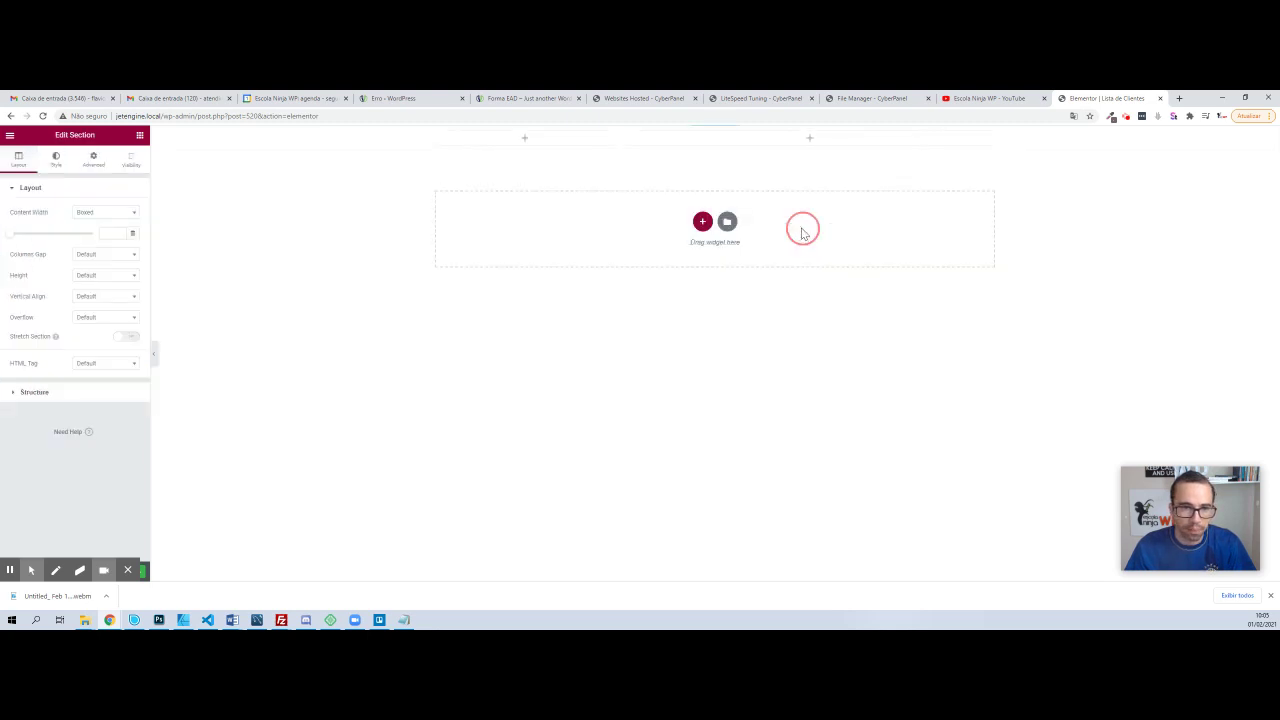
pyautogui.click(526, 142)
pyautogui.moveTo(38, 320)
pyautogui.mouseDown()
pyautogui.moveTo(110, 319)
pyautogui.moveTo(40, 317)
pyautogui.mouseUp()
pyautogui.moveTo(38, 272); pyautogui.dragTo(534, 138)
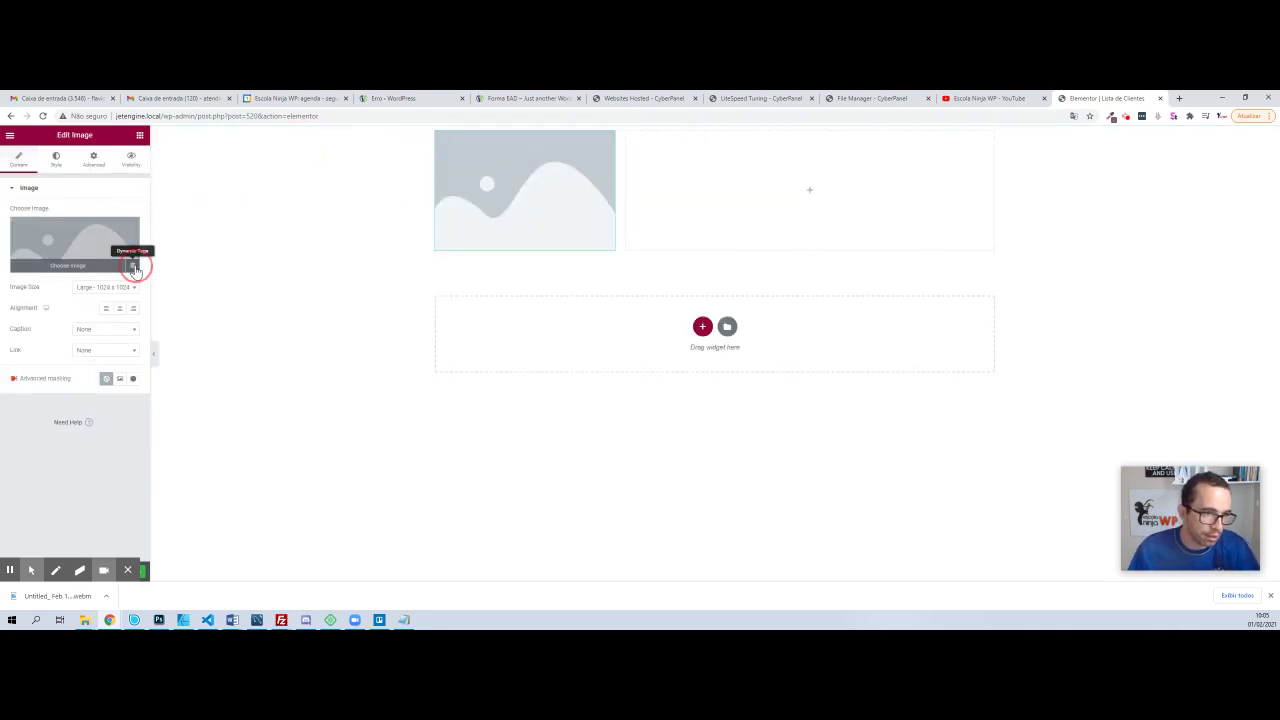
# - Use the User Profile Picture dynamic tag as the image source and narrow its column to about the avatar's width
pyautogui.click(134, 268)
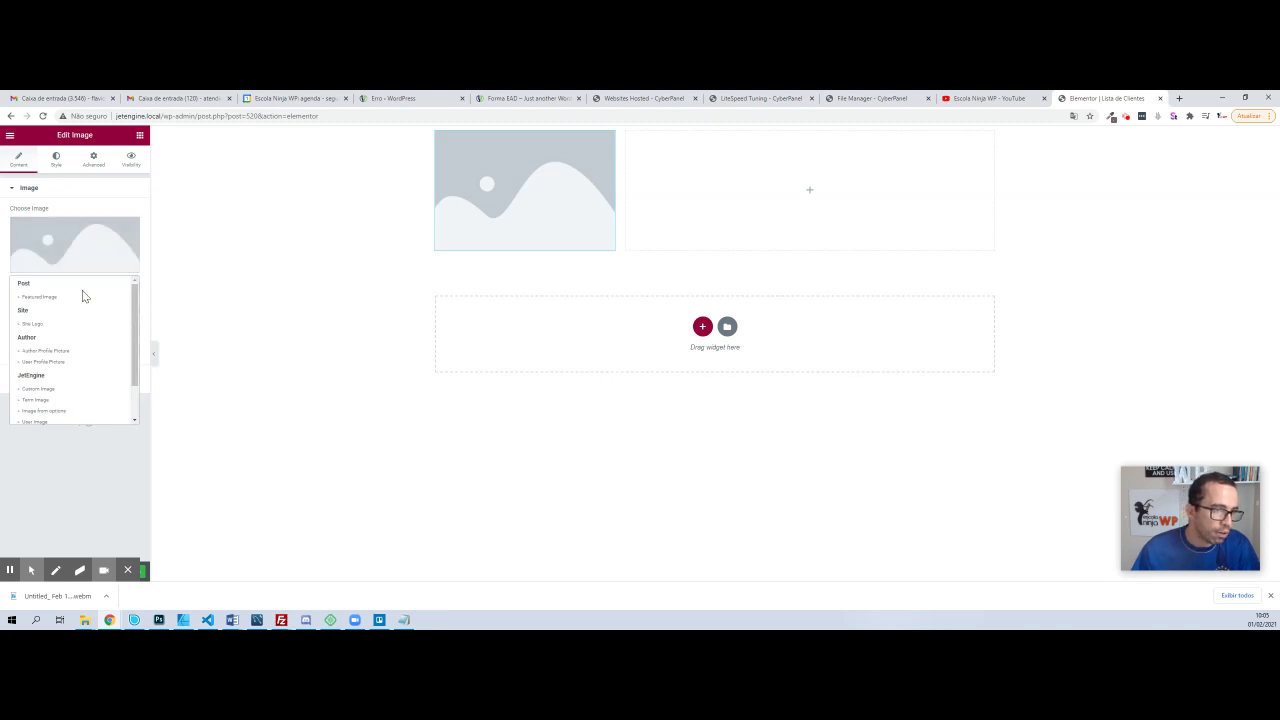
pyautogui.click(43, 362)
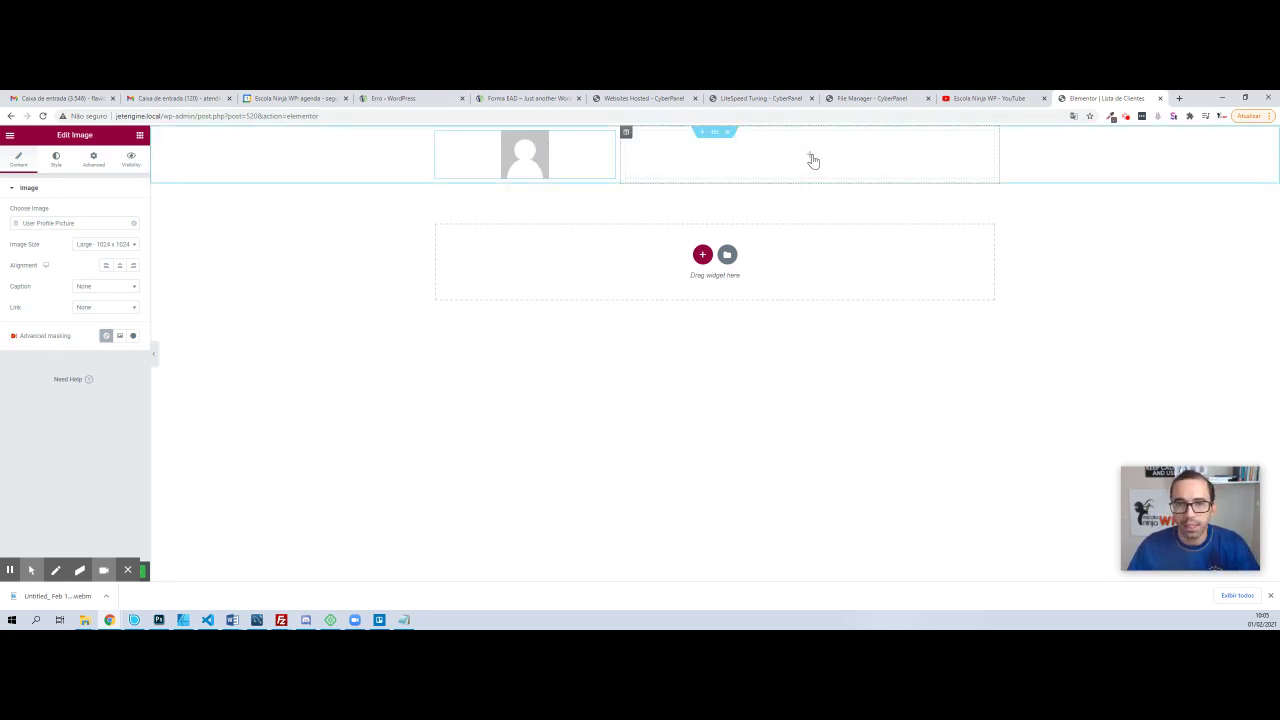
pyautogui.moveTo(620, 157); pyautogui.dragTo(486, 158)
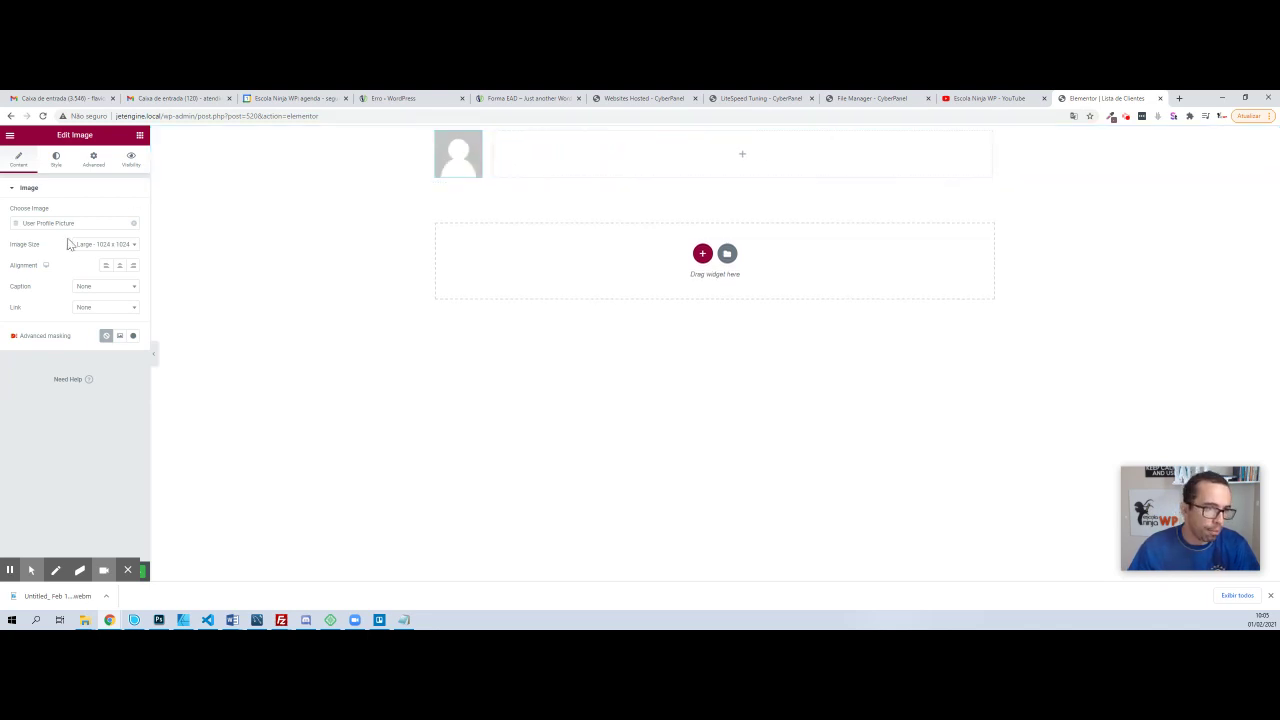
# - Round the profile picture by setting its border radius to 50 on all corners
pyautogui.click(57, 166)
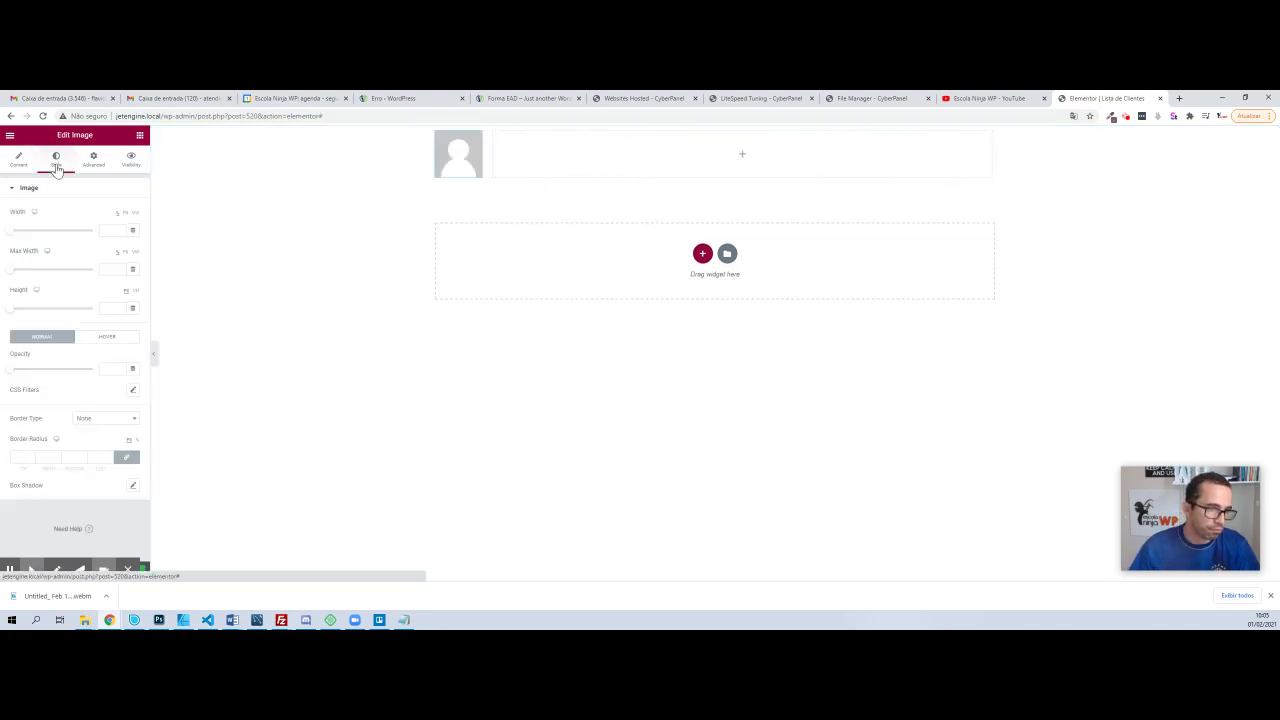
pyautogui.click(17, 458)
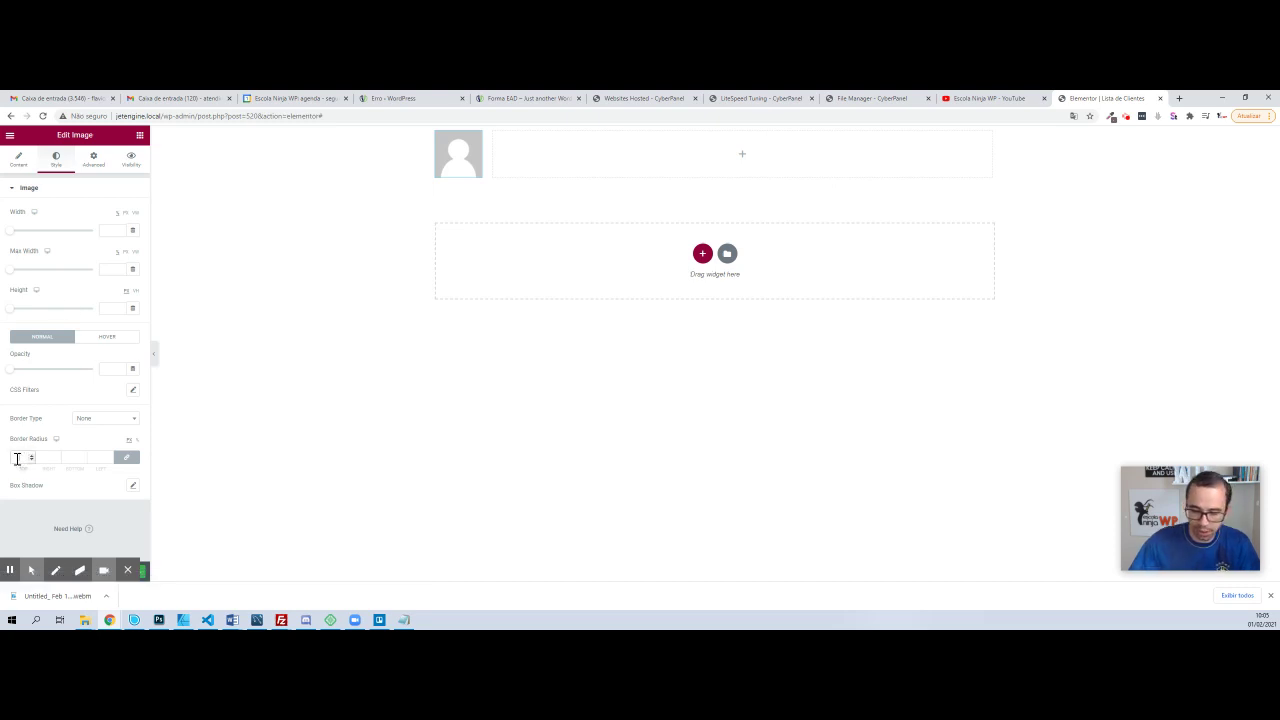
pyautogui.write('50')
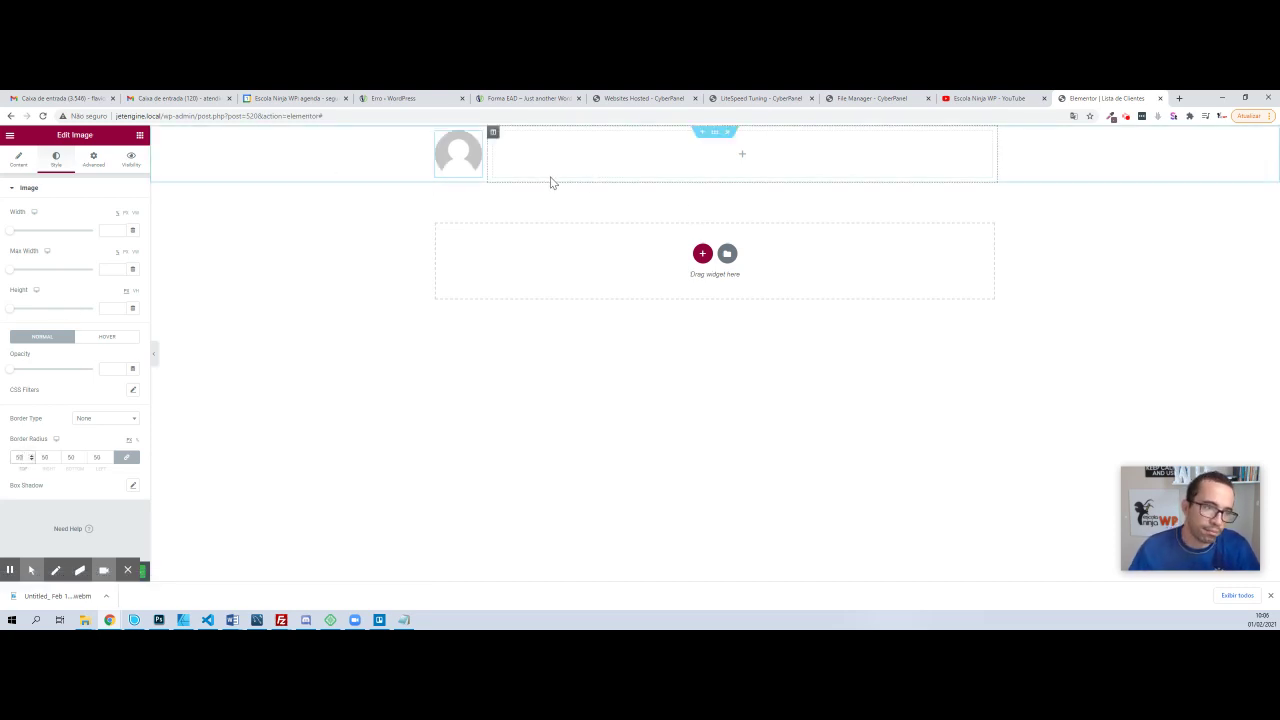
# - Add a Heading widget to the wider column and use the Author Name dynamic tag for its title
pyautogui.click(743, 154)
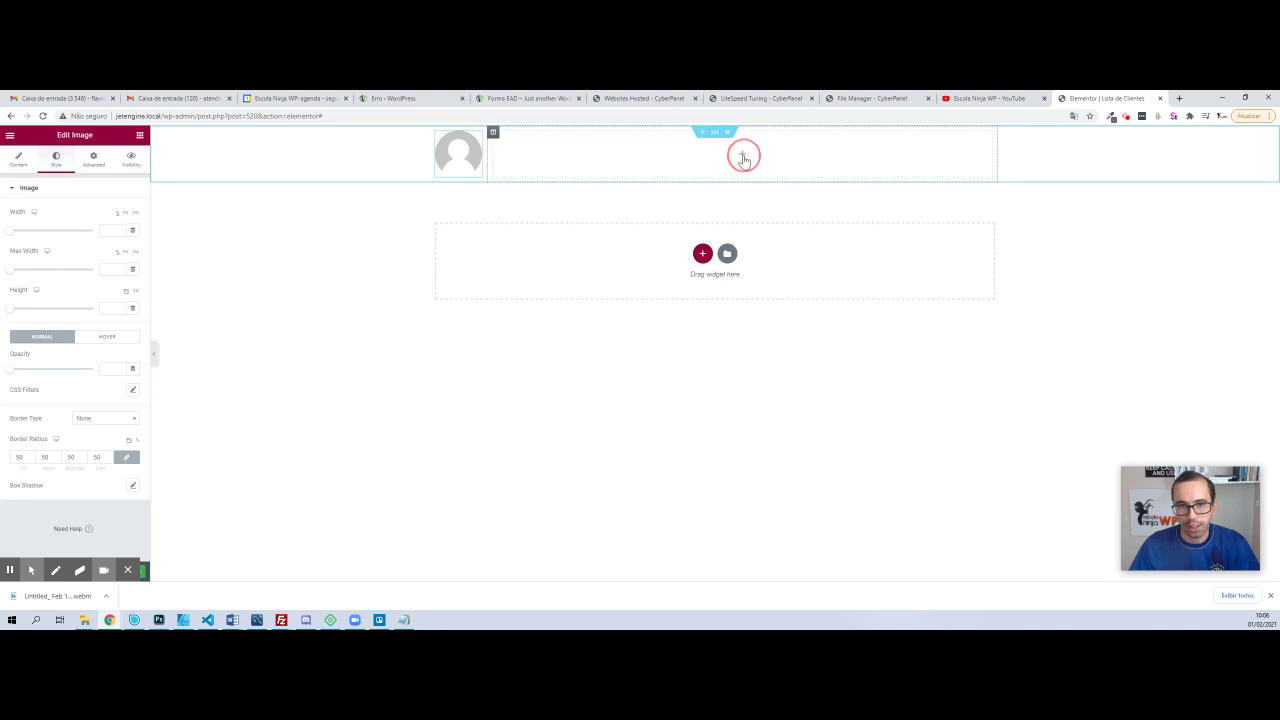
pyautogui.moveTo(93, 229); pyautogui.dragTo(709, 153)
pyautogui.click(132, 222)
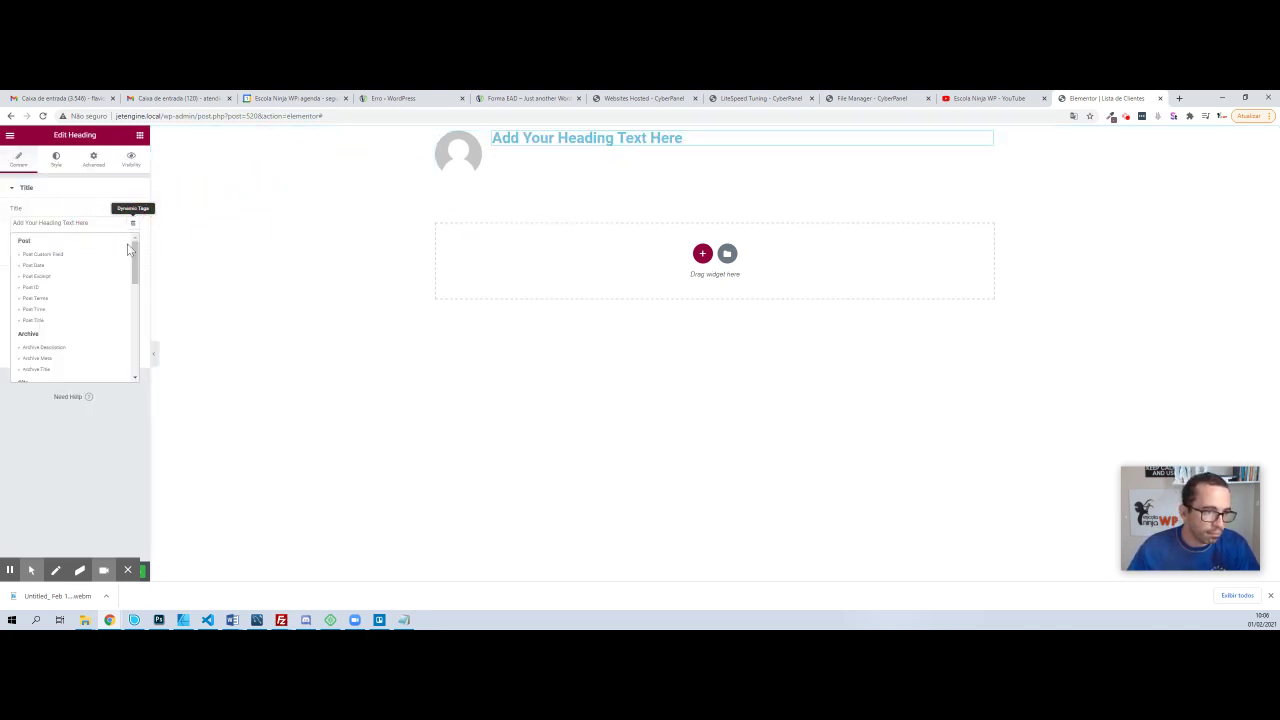
pyautogui.scroll(-5, 86, 300)
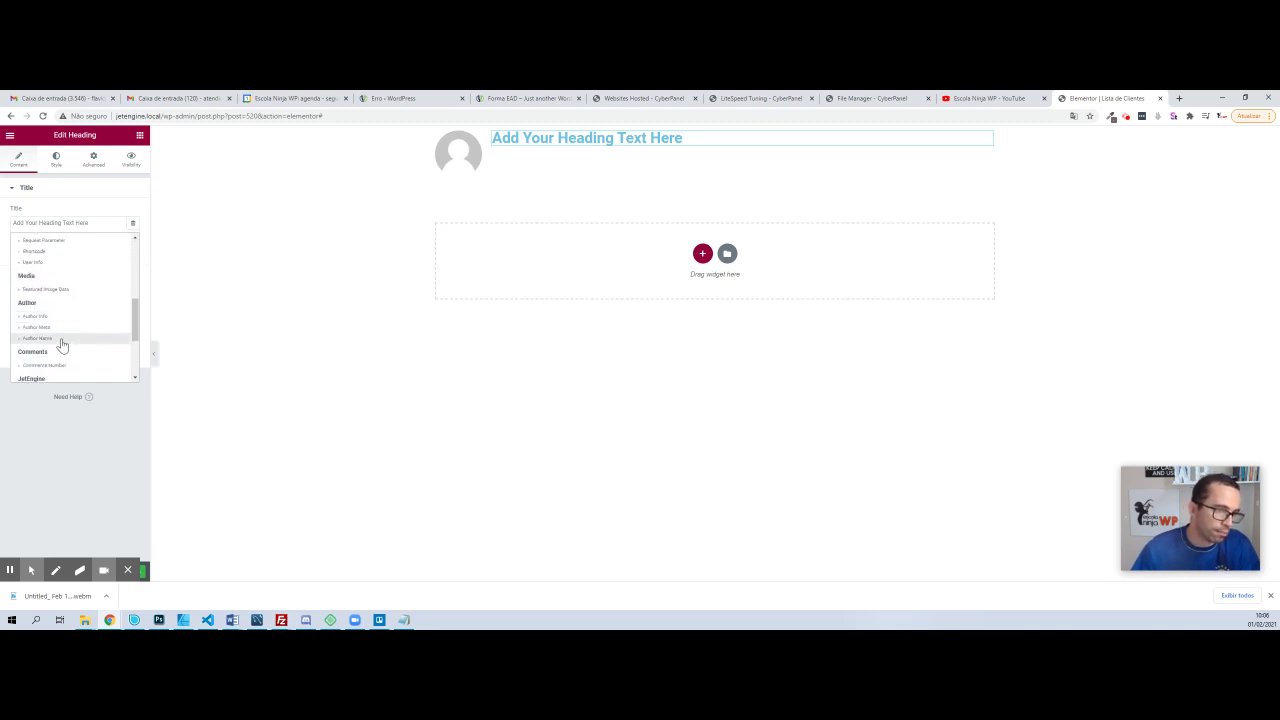
pyautogui.click(47, 341)
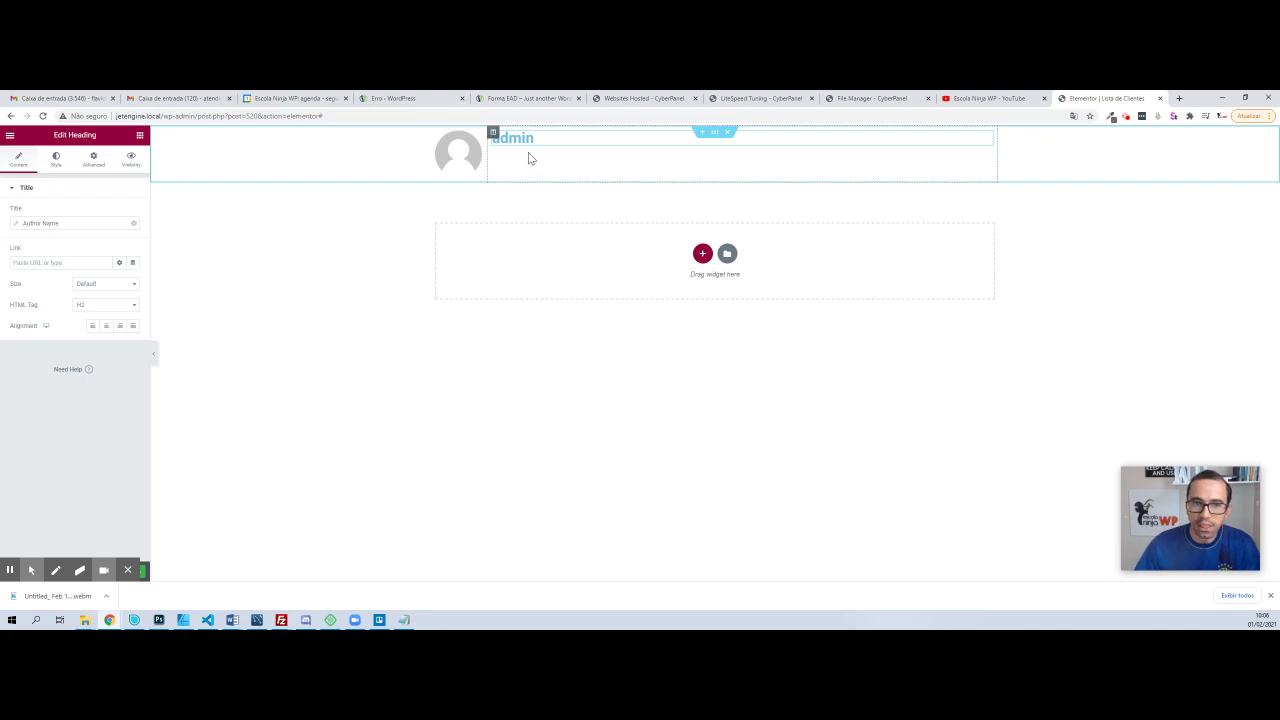
pyautogui.click(10, 135)
pyautogui.click(10, 135)
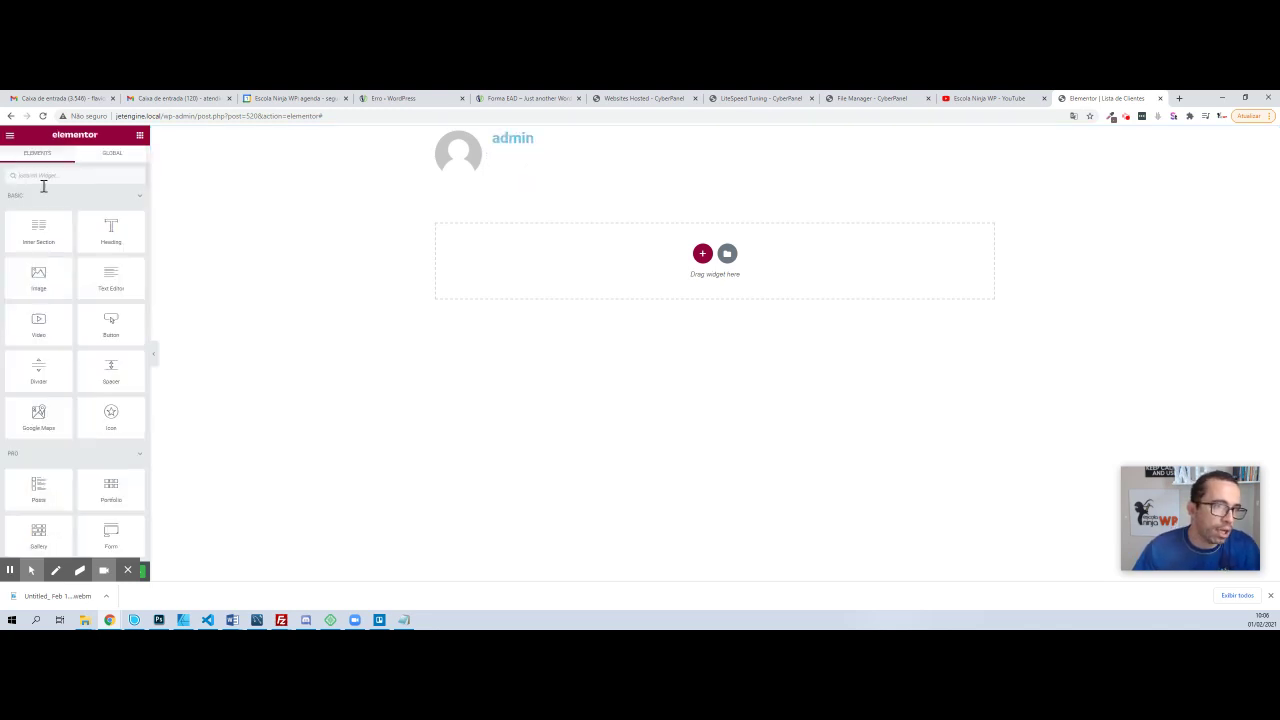
# - Add a second Heading widget below the name in the wider column
pyautogui.scroll(-3, 76, 238)
pyautogui.scroll(3, 76, 238)
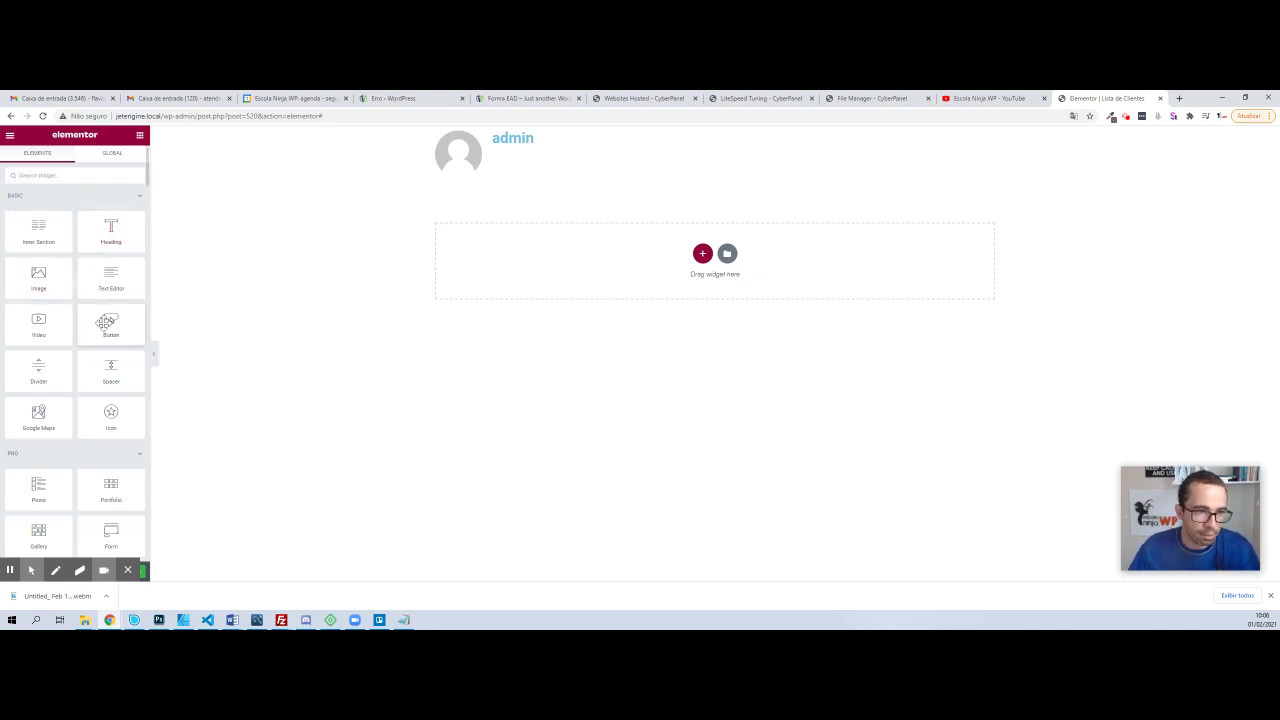
pyautogui.click(103, 233)
pyautogui.moveTo(103, 233); pyautogui.dragTo(543, 140)
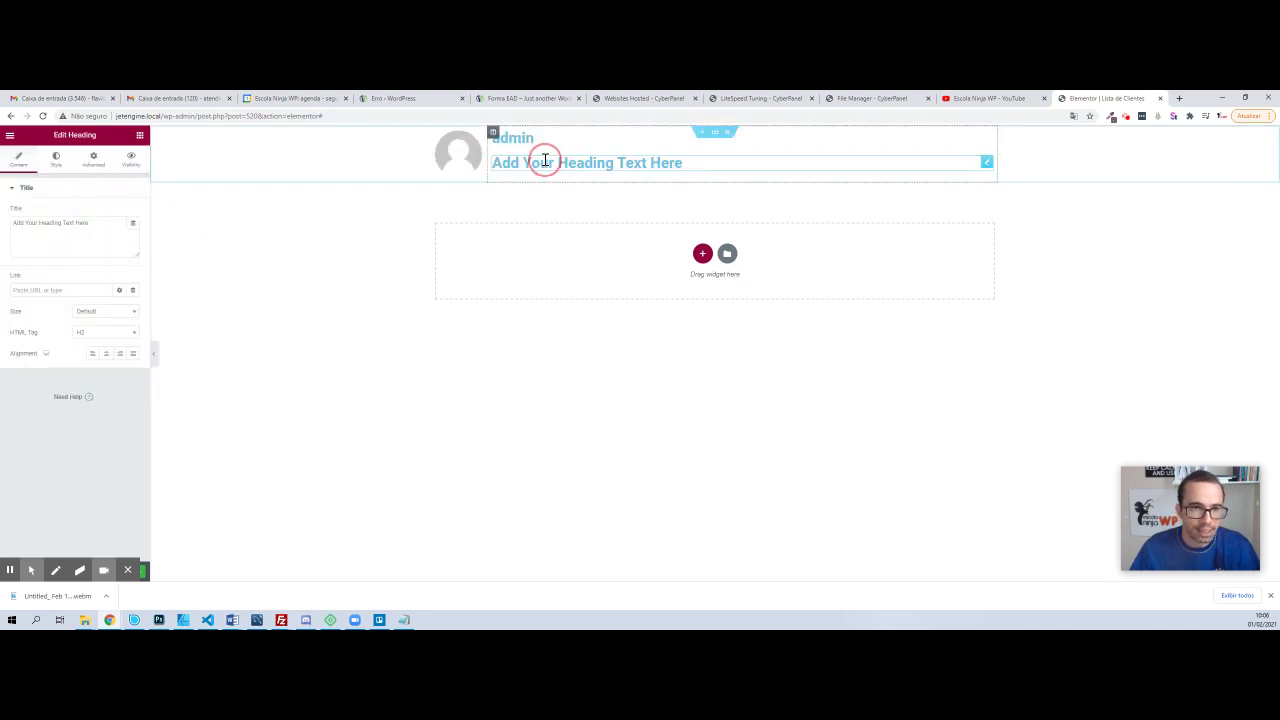
# - Use the JetEngine Custom Field dynamic tag for the new heading's title, with cpf_cliente as its field
pyautogui.click(132, 222)
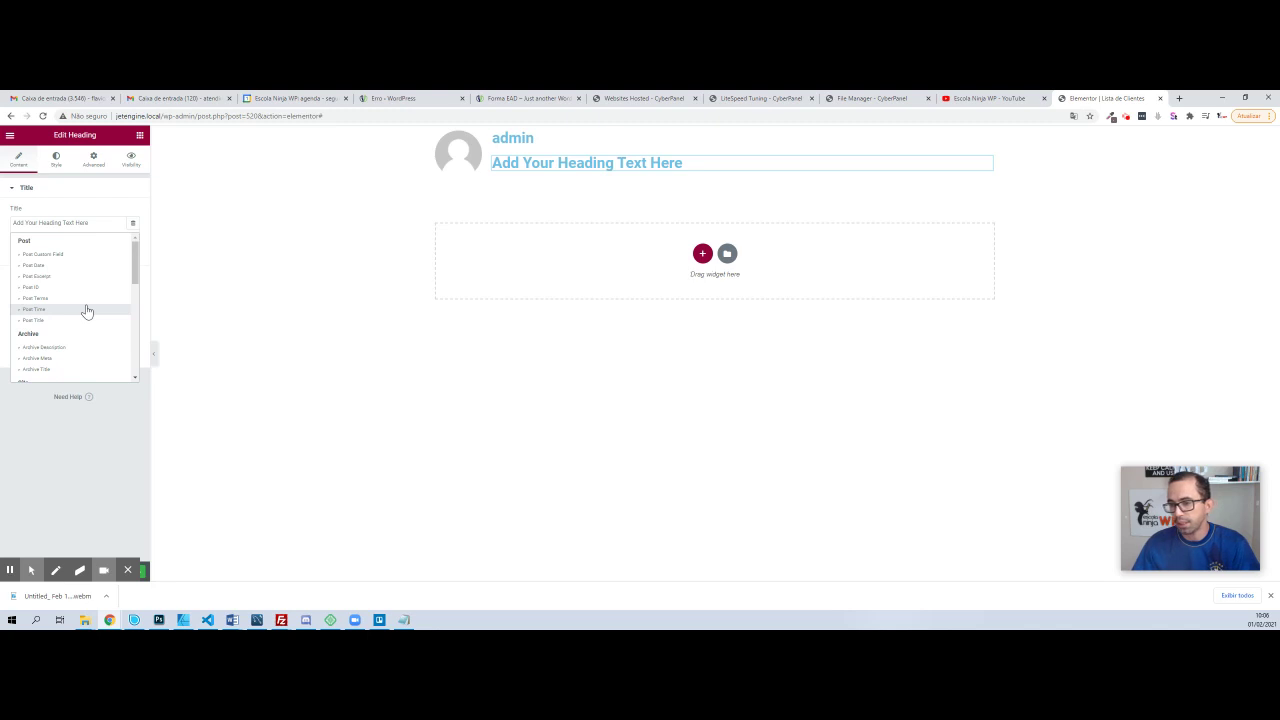
pyautogui.scroll(-5, 60, 310)
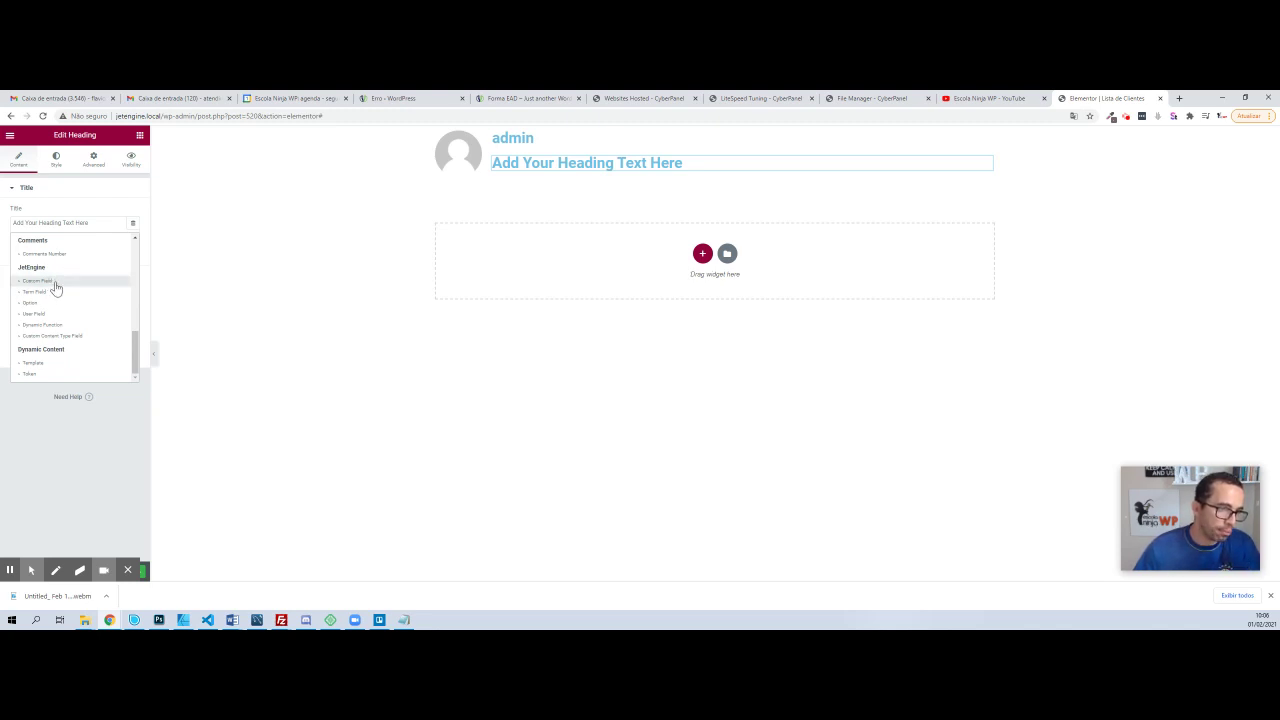
pyautogui.click(46, 282)
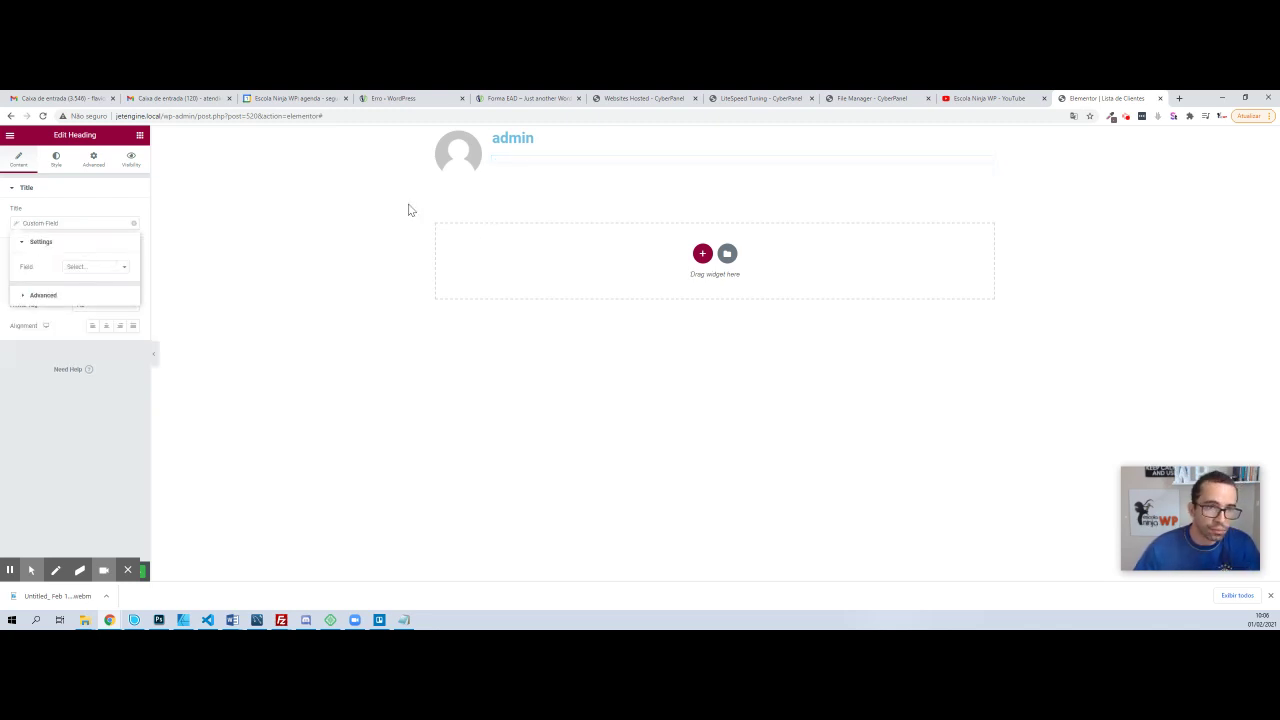
pyautogui.click(80, 268)
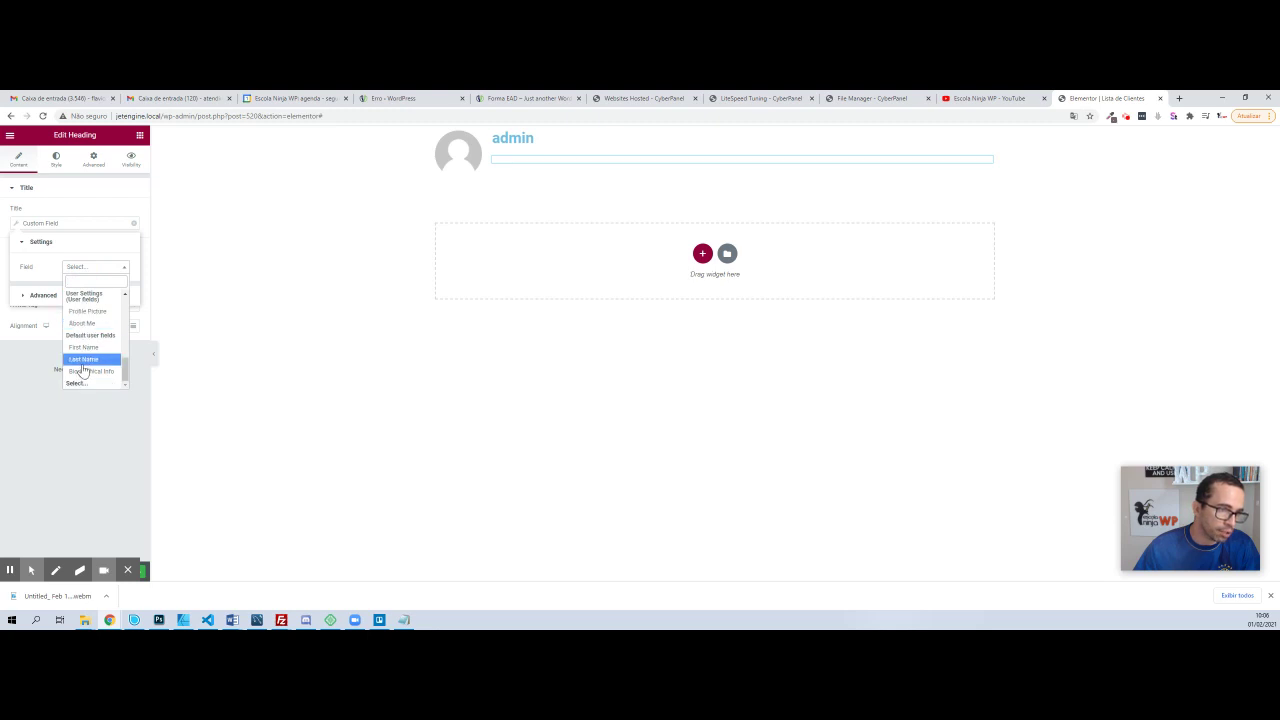
pyautogui.scroll(10, 90, 350)
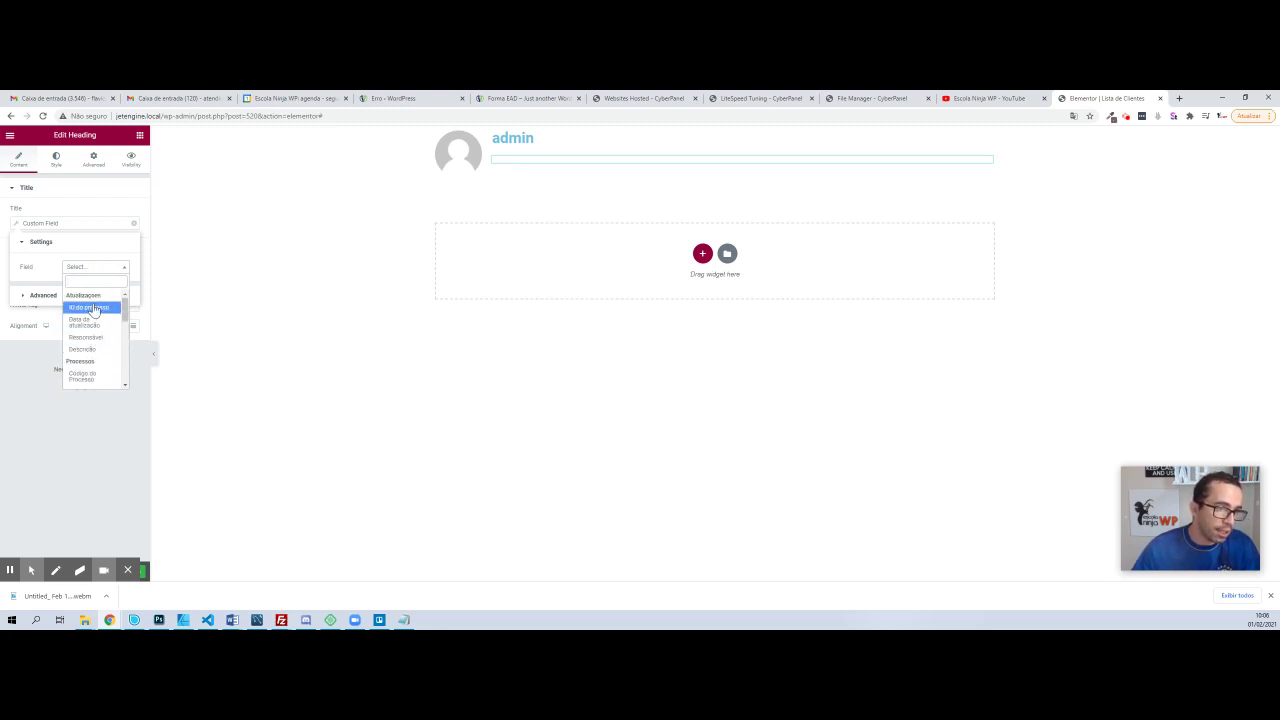
pyautogui.scroll(-3, 95, 335)
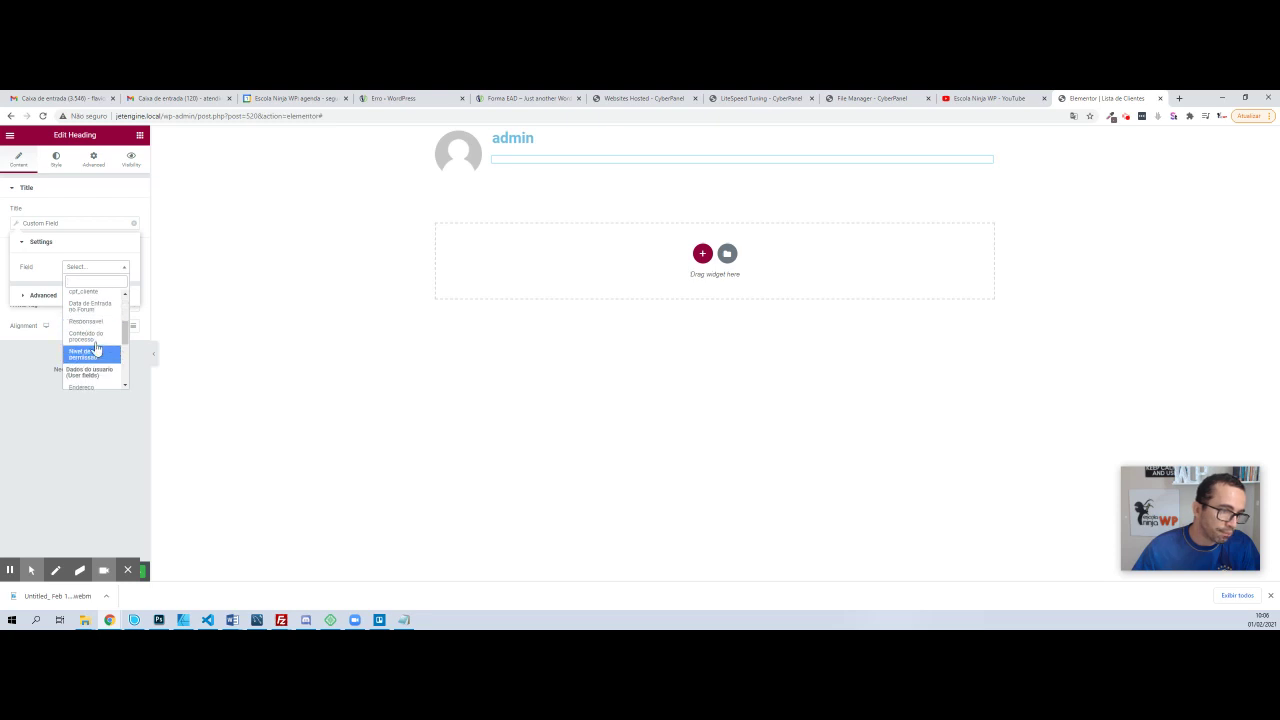
pyautogui.scroll(1, 100, 340)
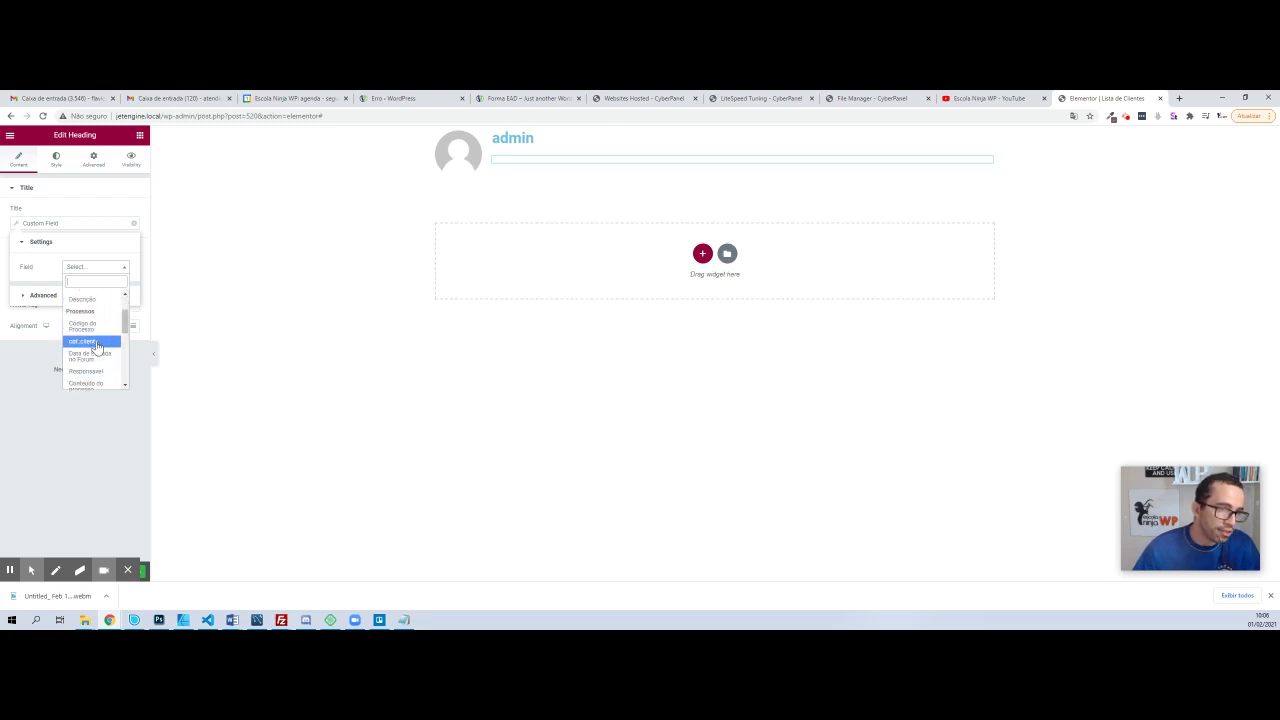
pyautogui.click(98, 345)
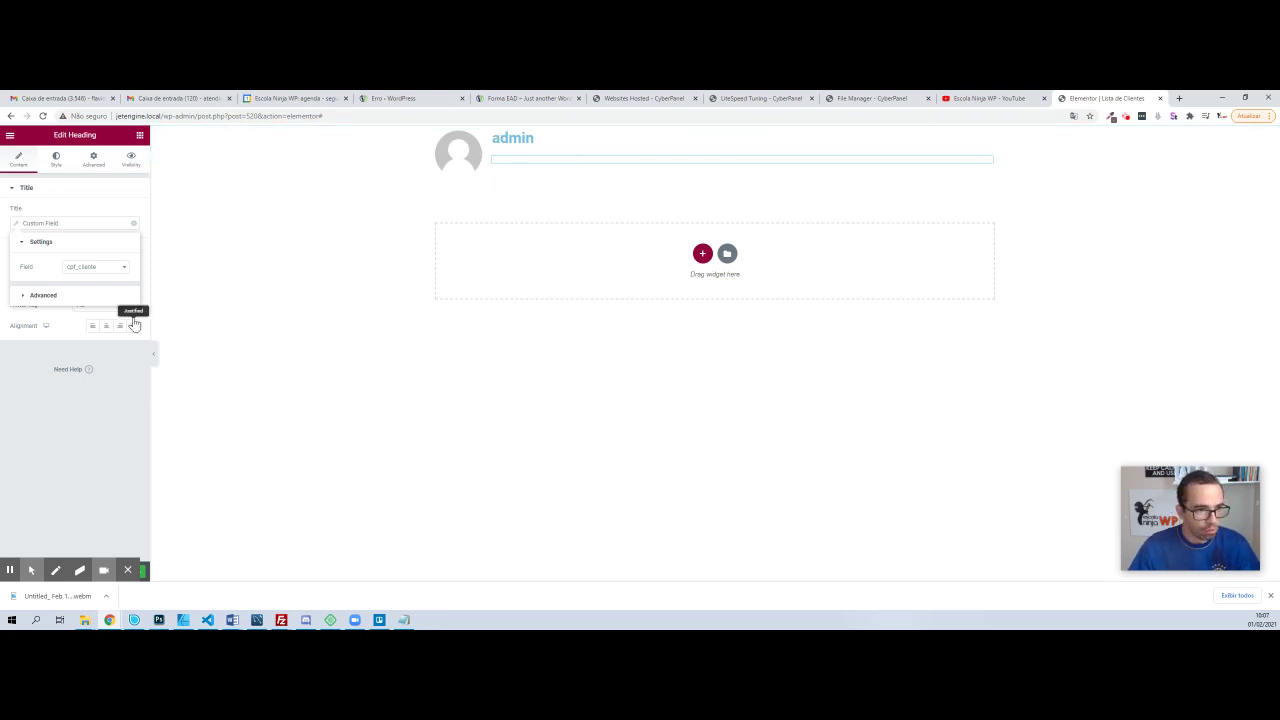
# - Place the text "CPF Cliente :" before the custom field's value and publish the listing item
pyautogui.click(65, 298)
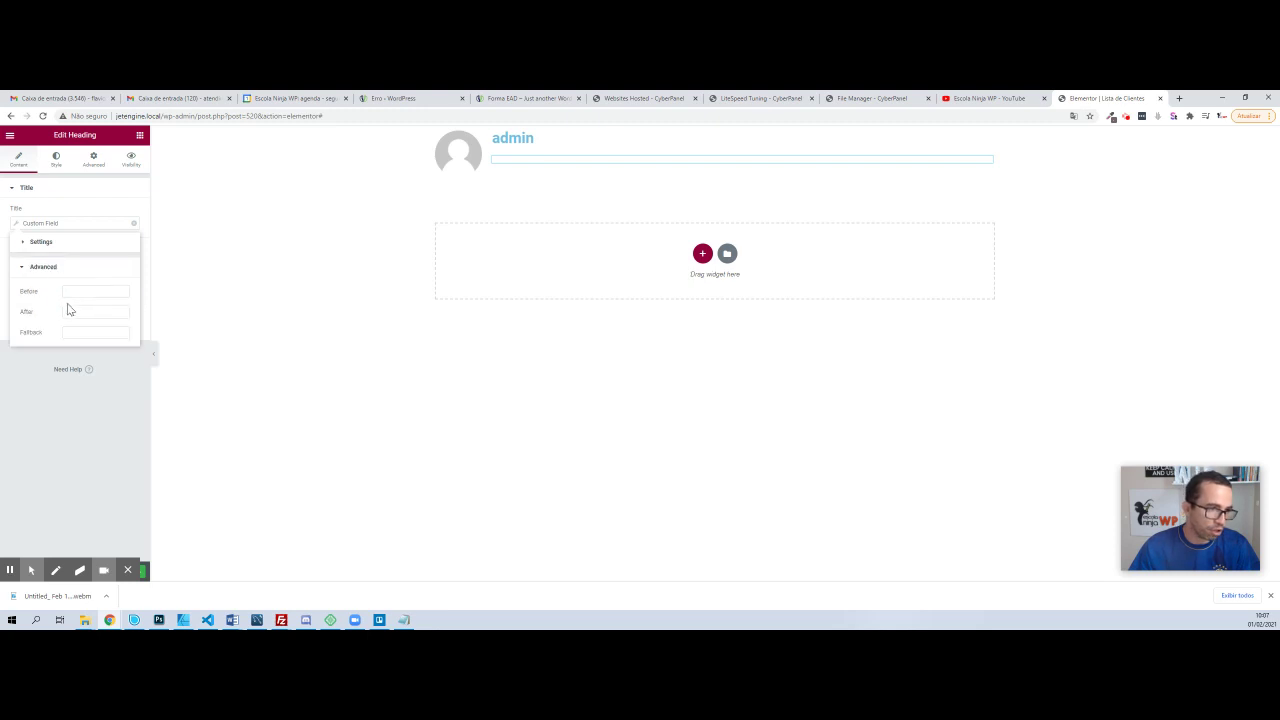
pyautogui.click(82, 291)
pyautogui.write('CPF Cliente')
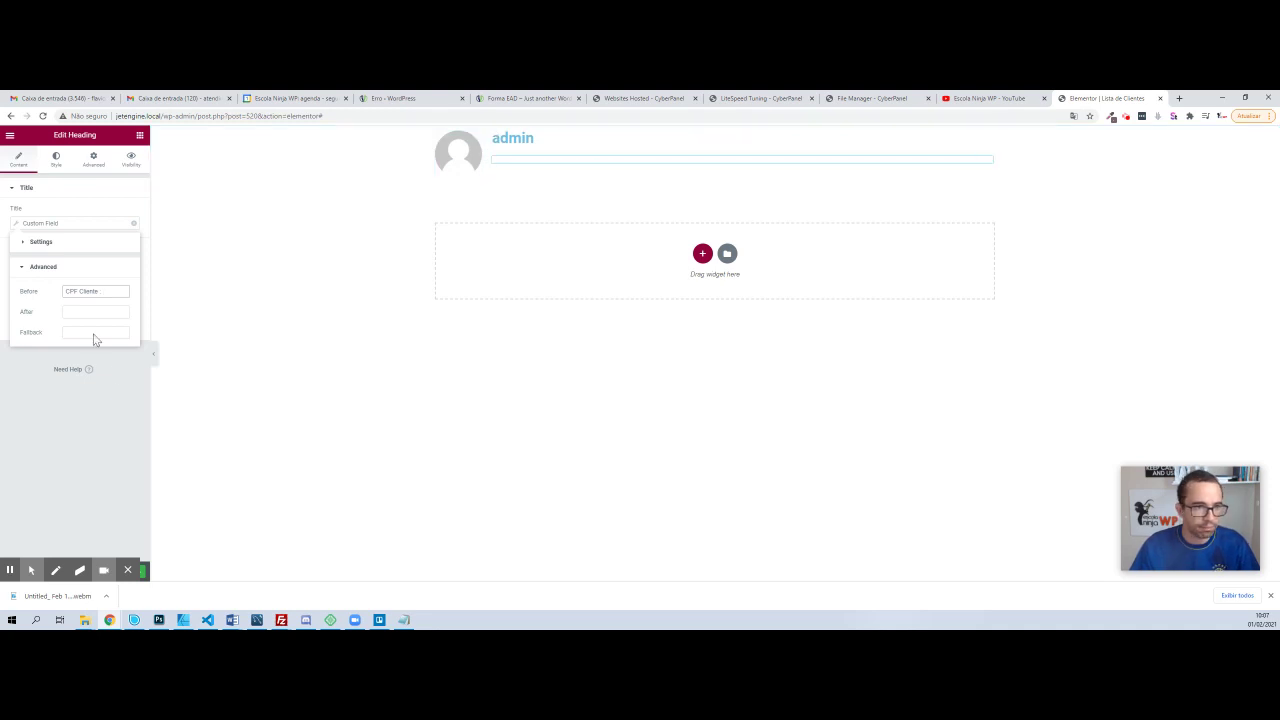
pyautogui.click(128, 570)
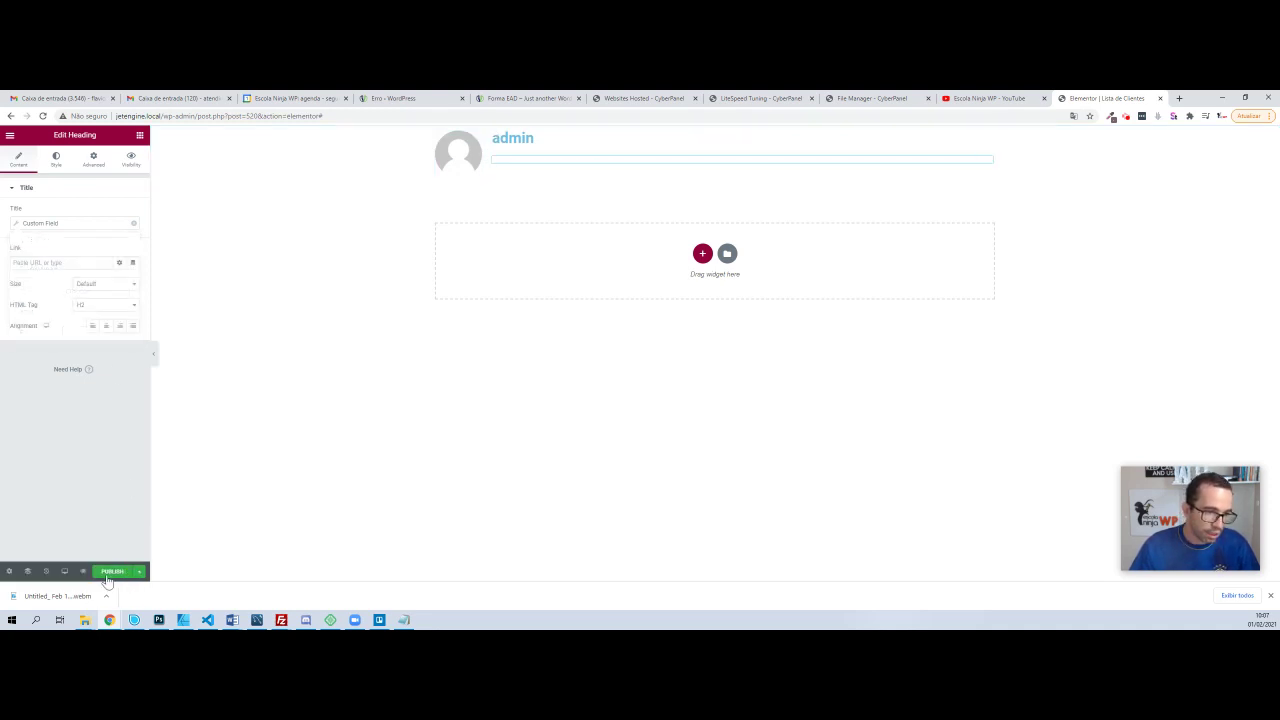
pyautogui.click(110, 571)
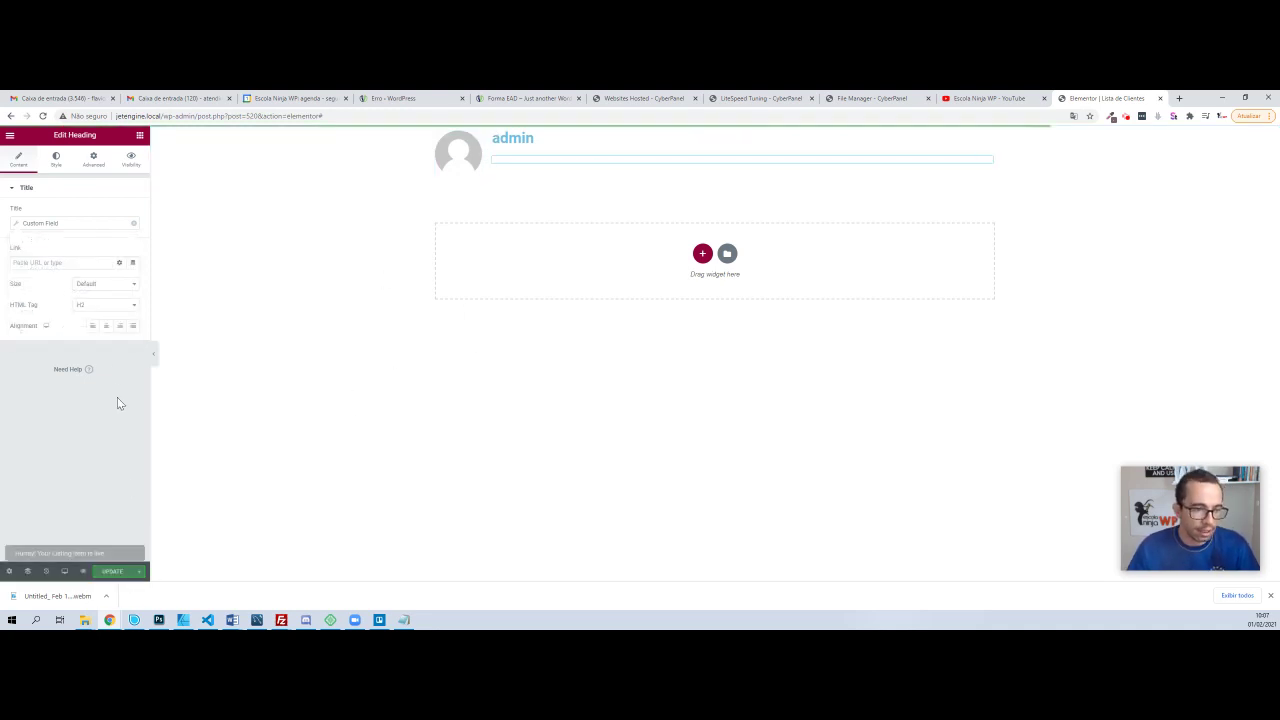
# - Change the name heading's text color to a medium gray
pyautogui.click(546, 143)
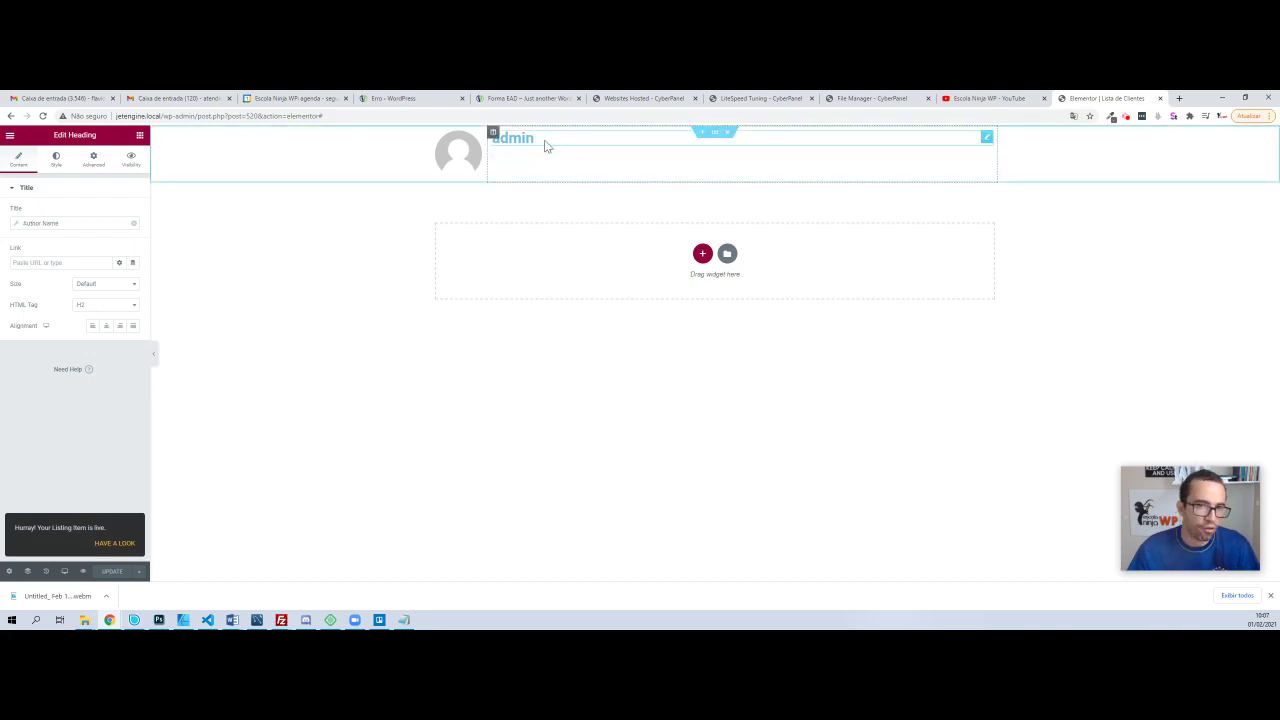
pyautogui.click(57, 161)
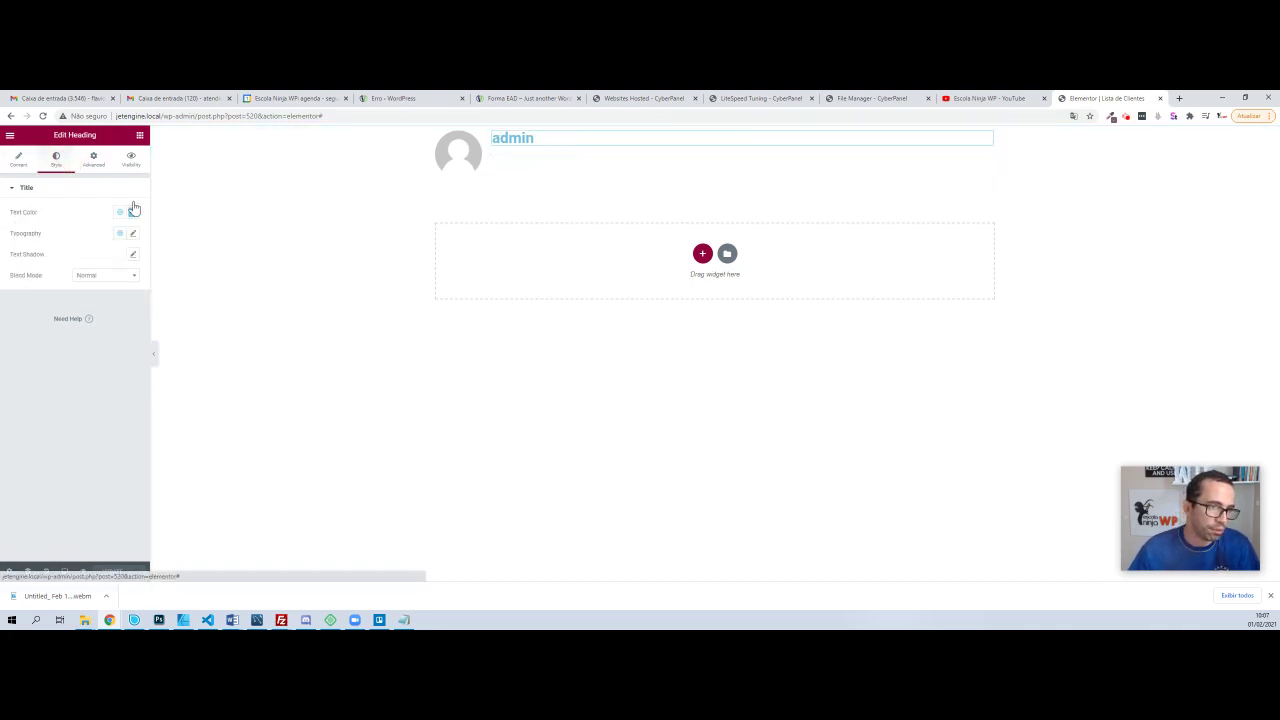
pyautogui.click(133, 212)
pyautogui.moveTo(55, 278); pyautogui.dragTo(3, 290)
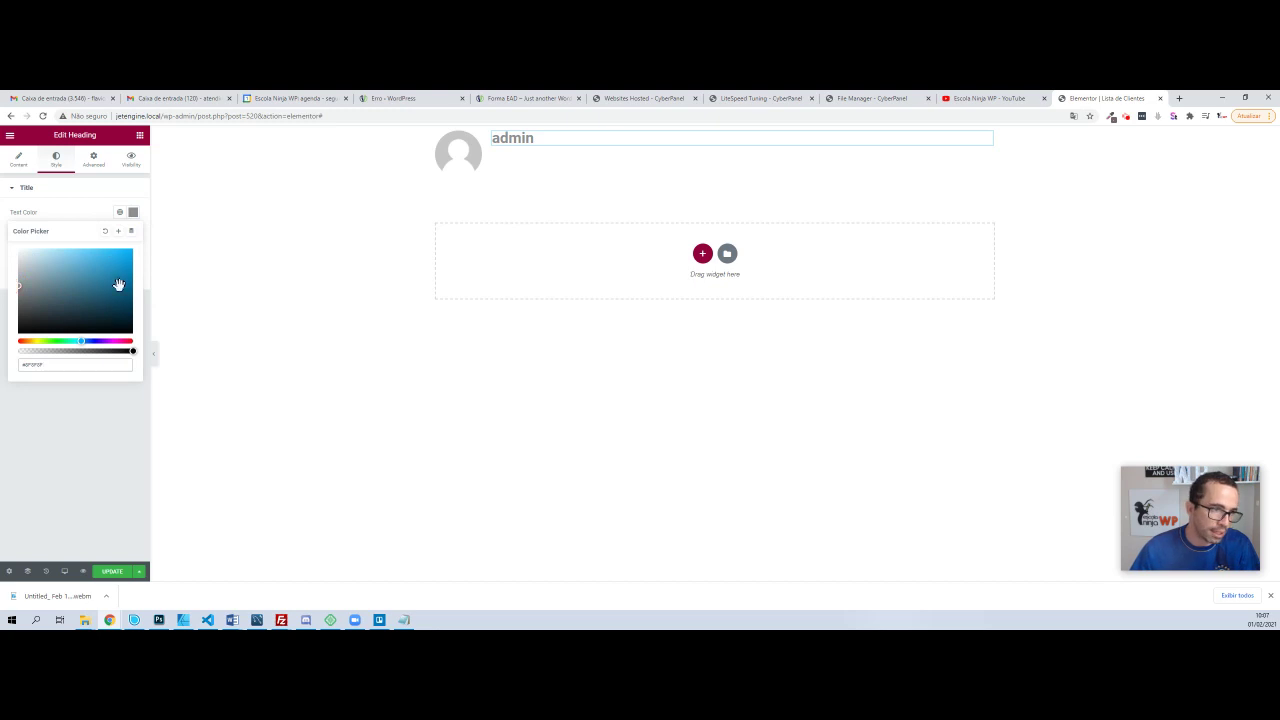
pyautogui.click(86, 195)
pyautogui.click(95, 191)
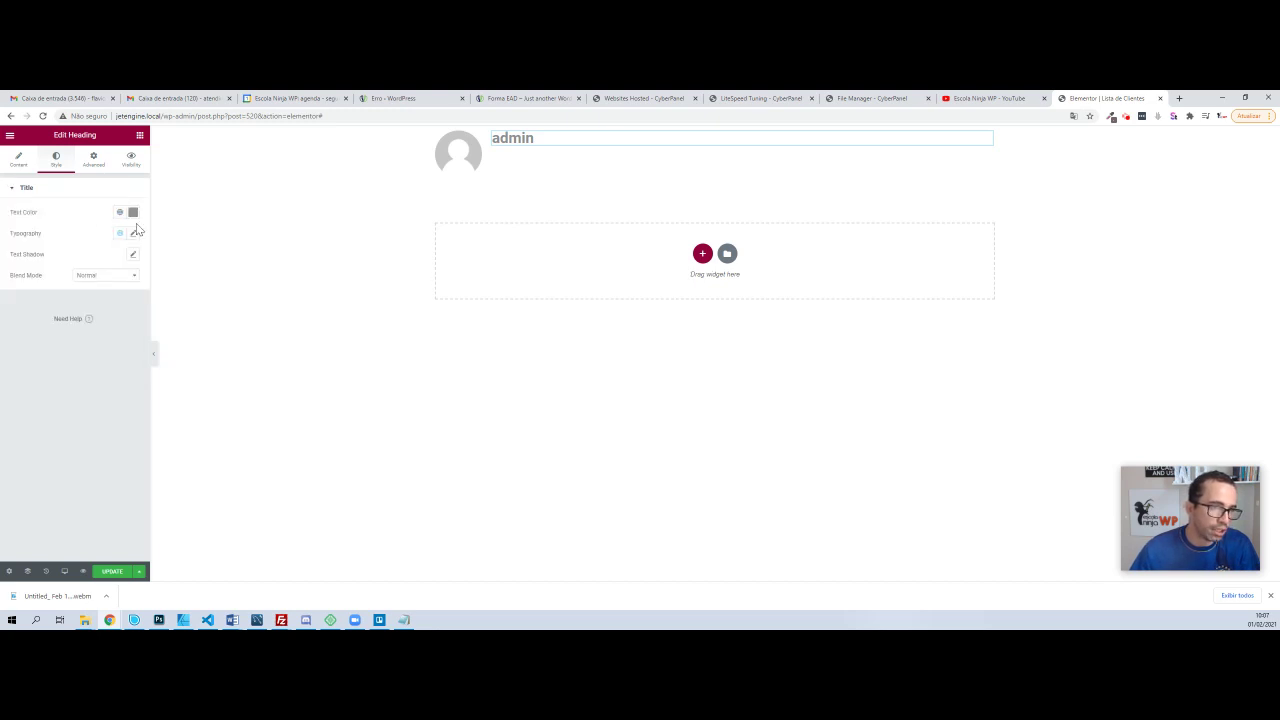
# - Set the name heading's font size to 16 px and its weight to 400
pyautogui.click(133, 233)
pyautogui.click(102, 318)
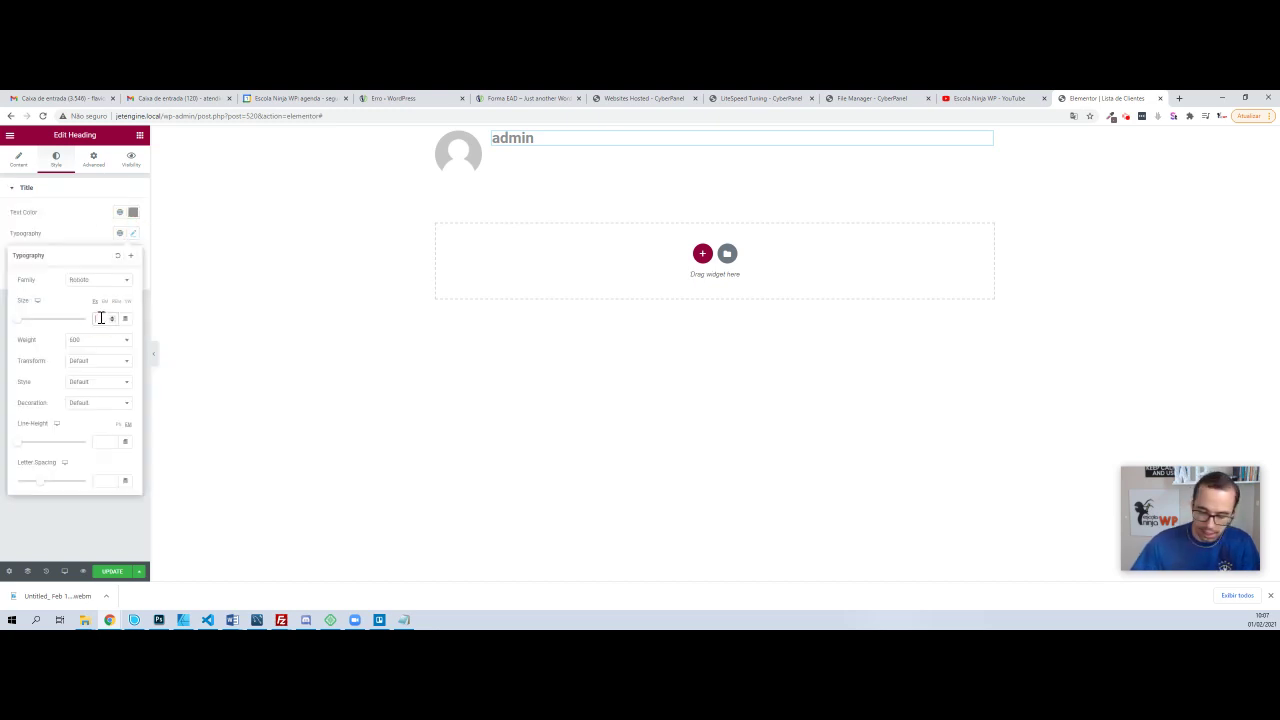
pyautogui.write('10')
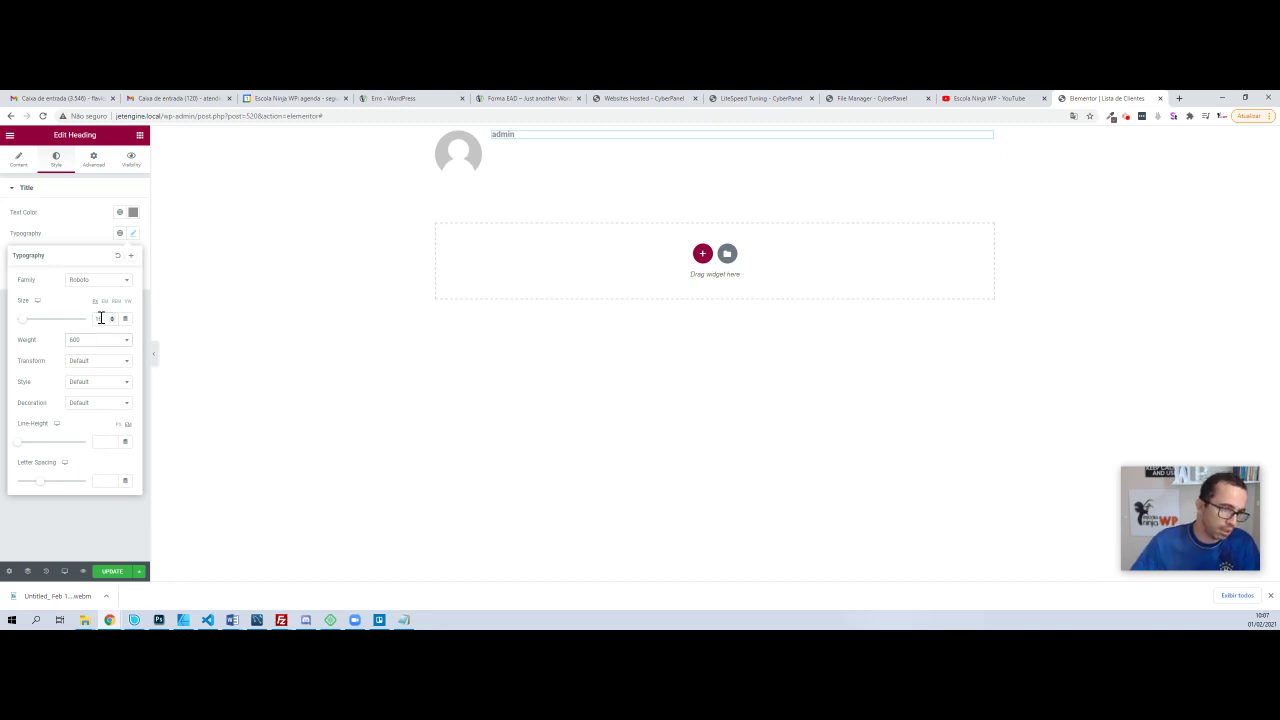
pyautogui.click(98, 340)
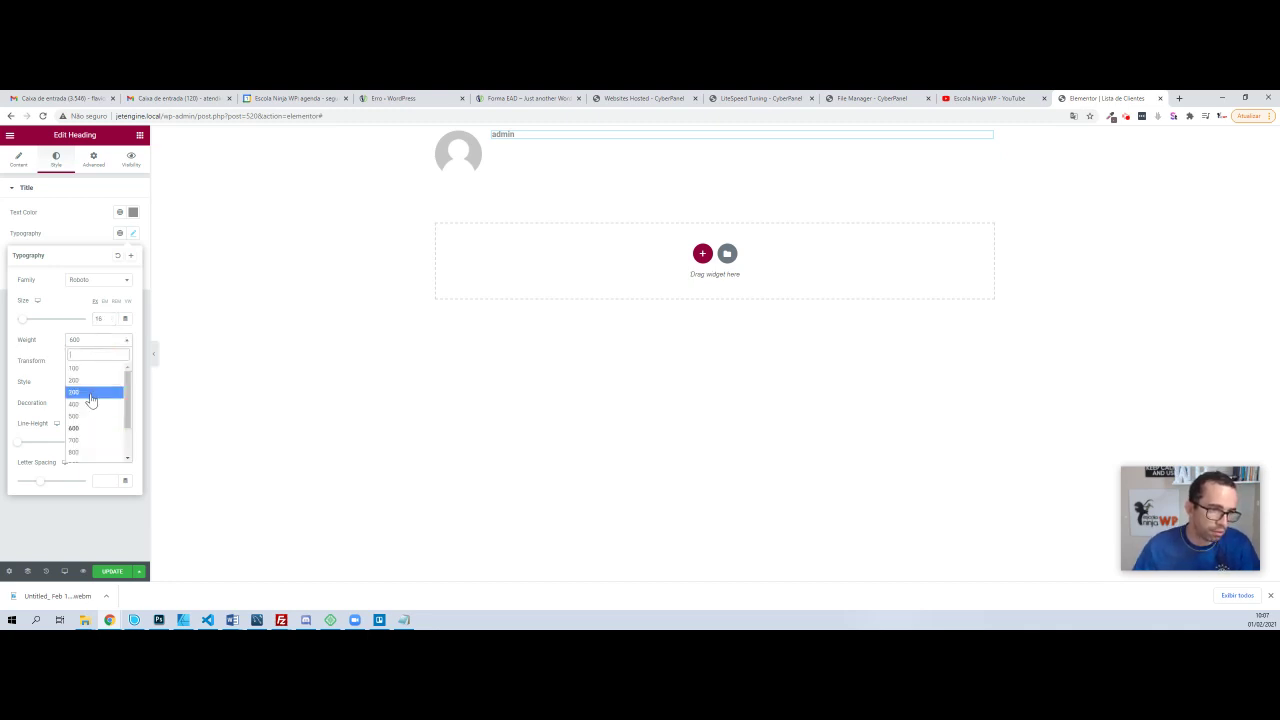
pyautogui.click(88, 404)
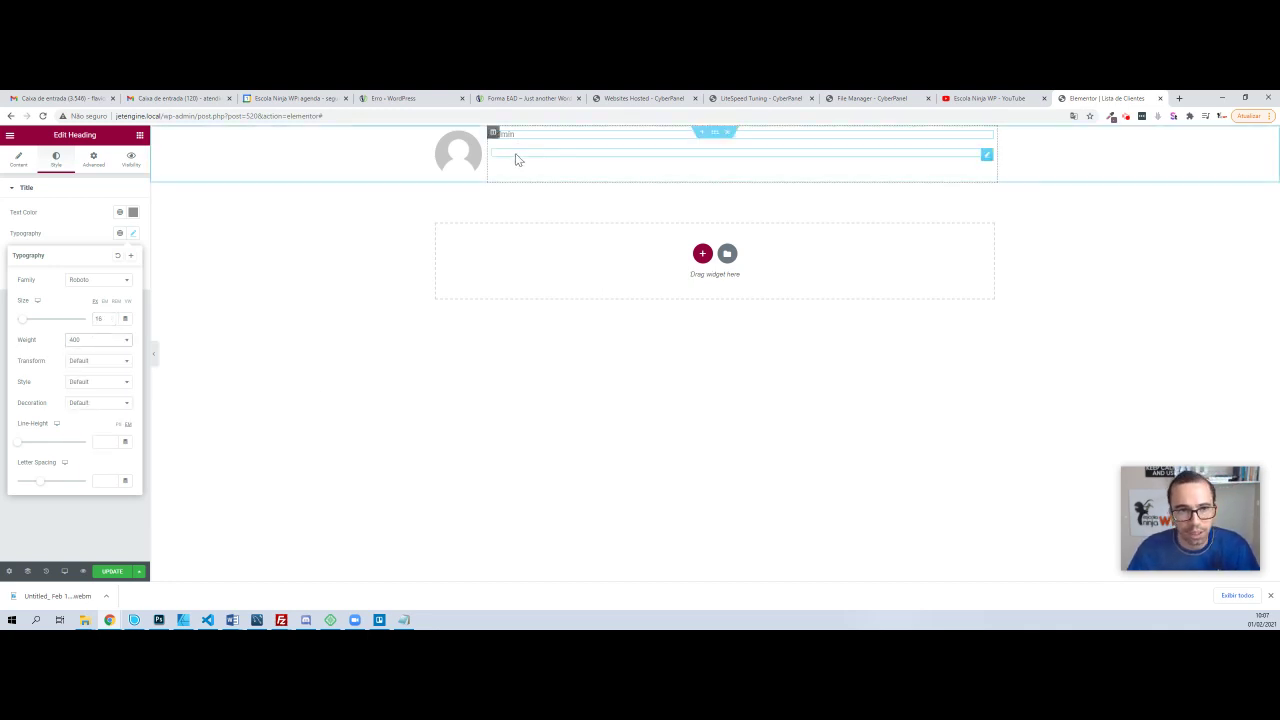
# - Give the section a solid border with a width of 1 on all sides
pyautogui.click(515, 157)
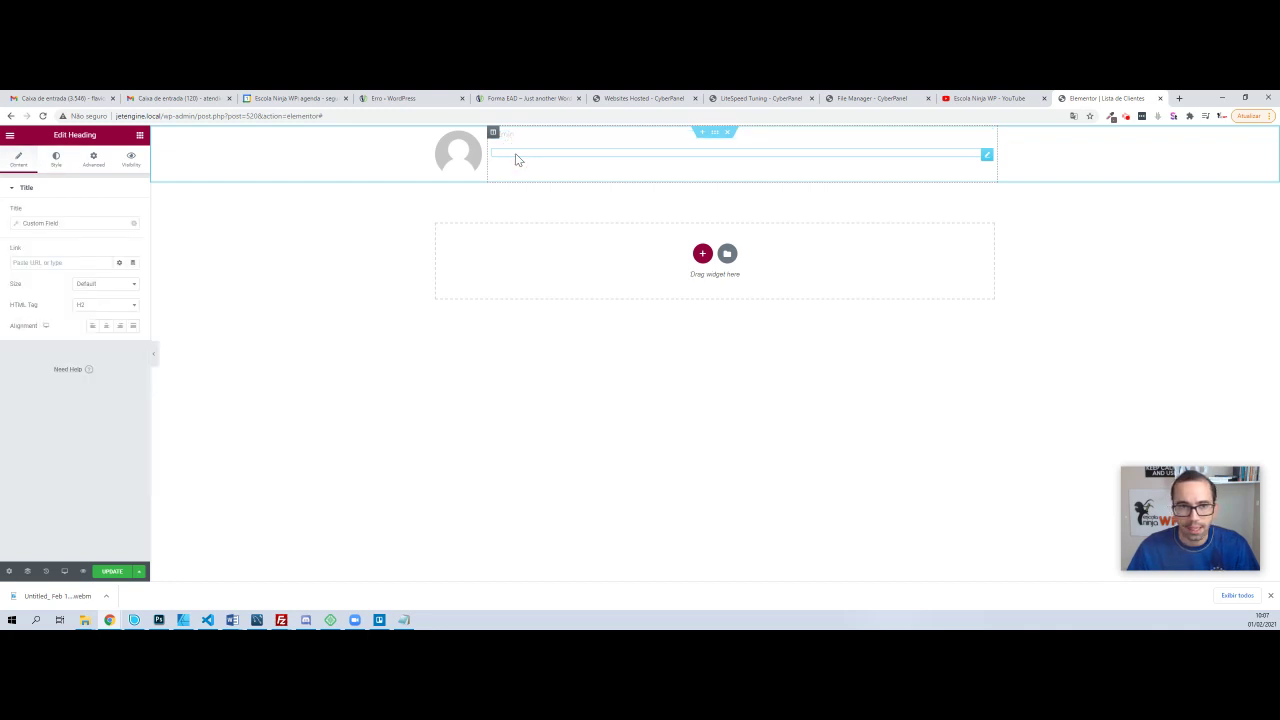
pyautogui.click(714, 136)
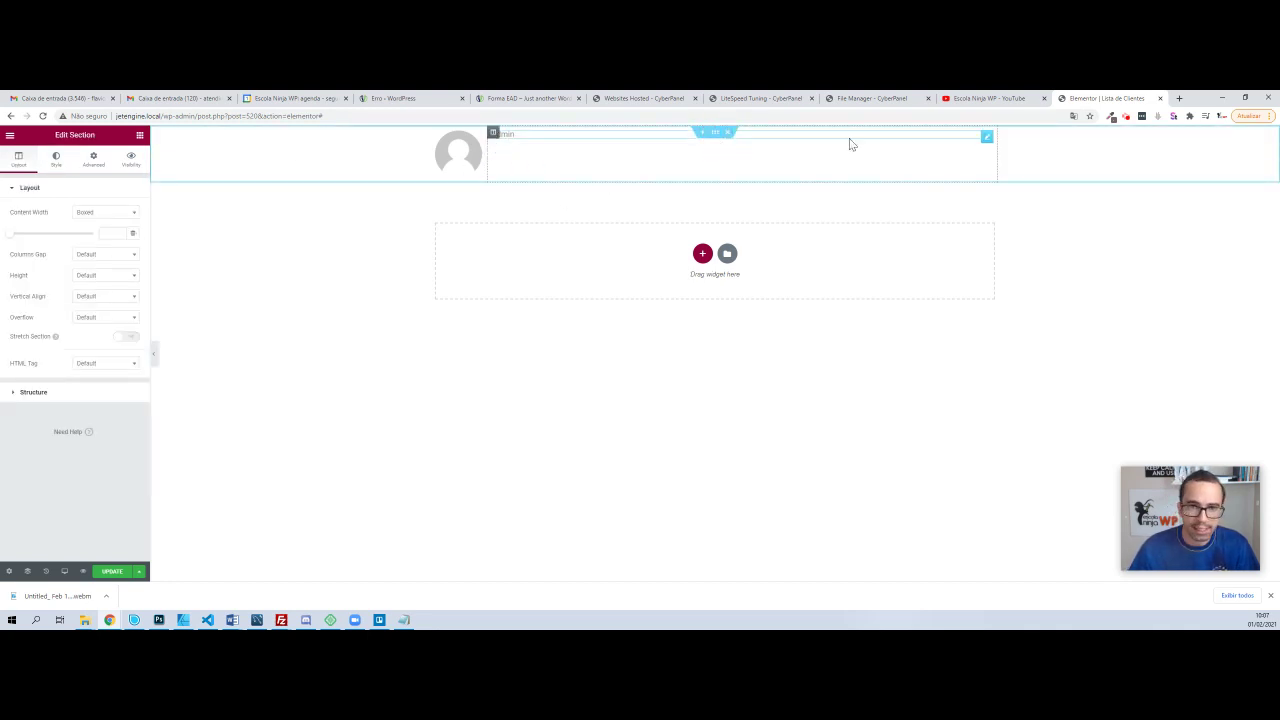
pyautogui.click(57, 159)
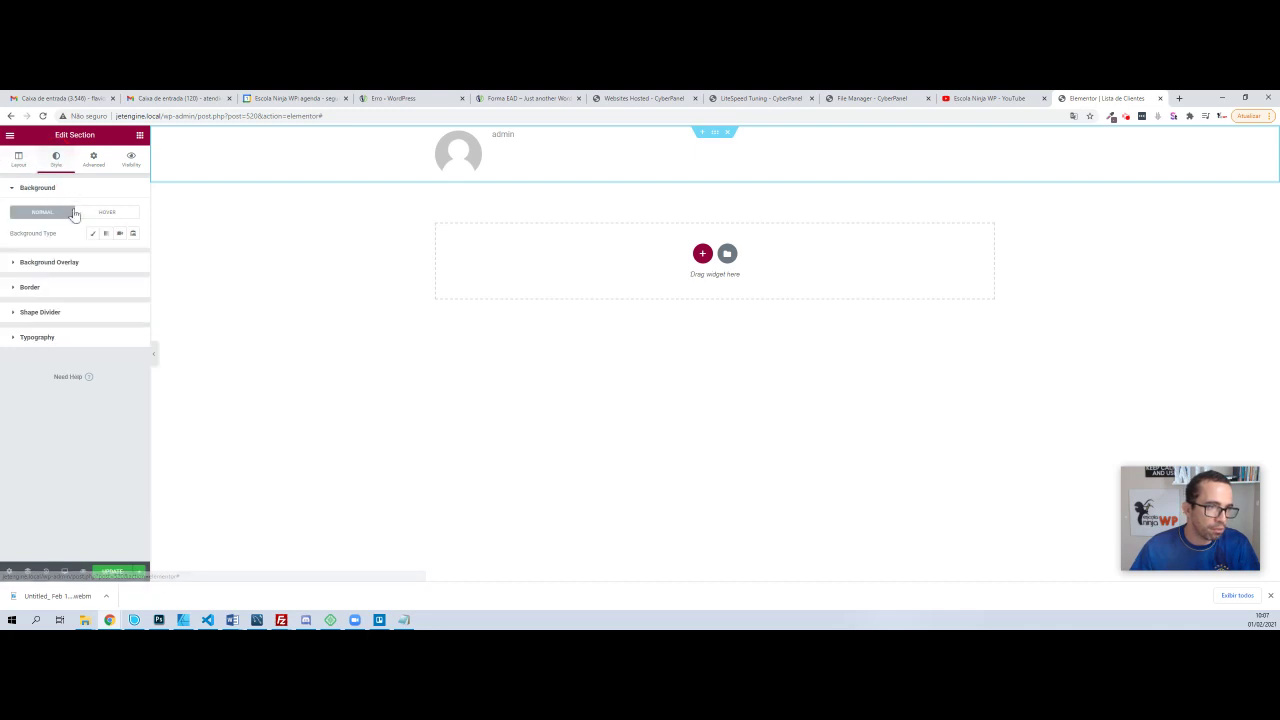
pyautogui.click(65, 291)
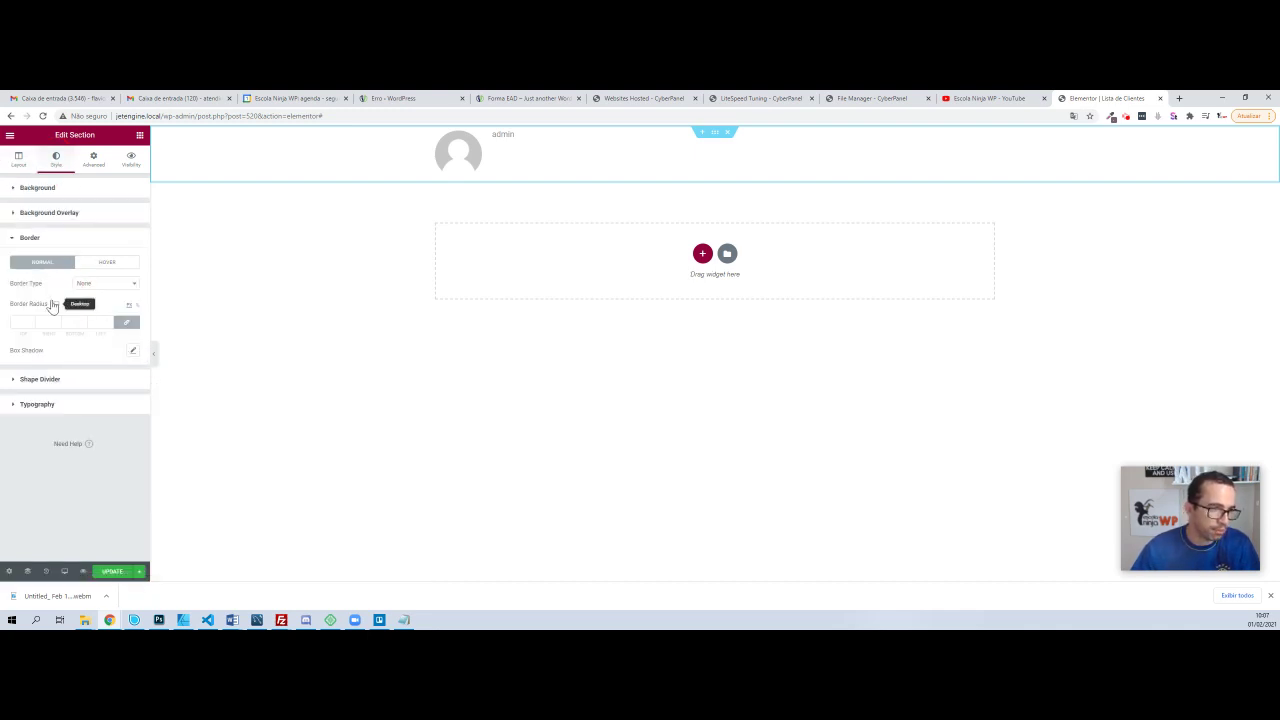
pyautogui.click(86, 285)
pyautogui.click(83, 323)
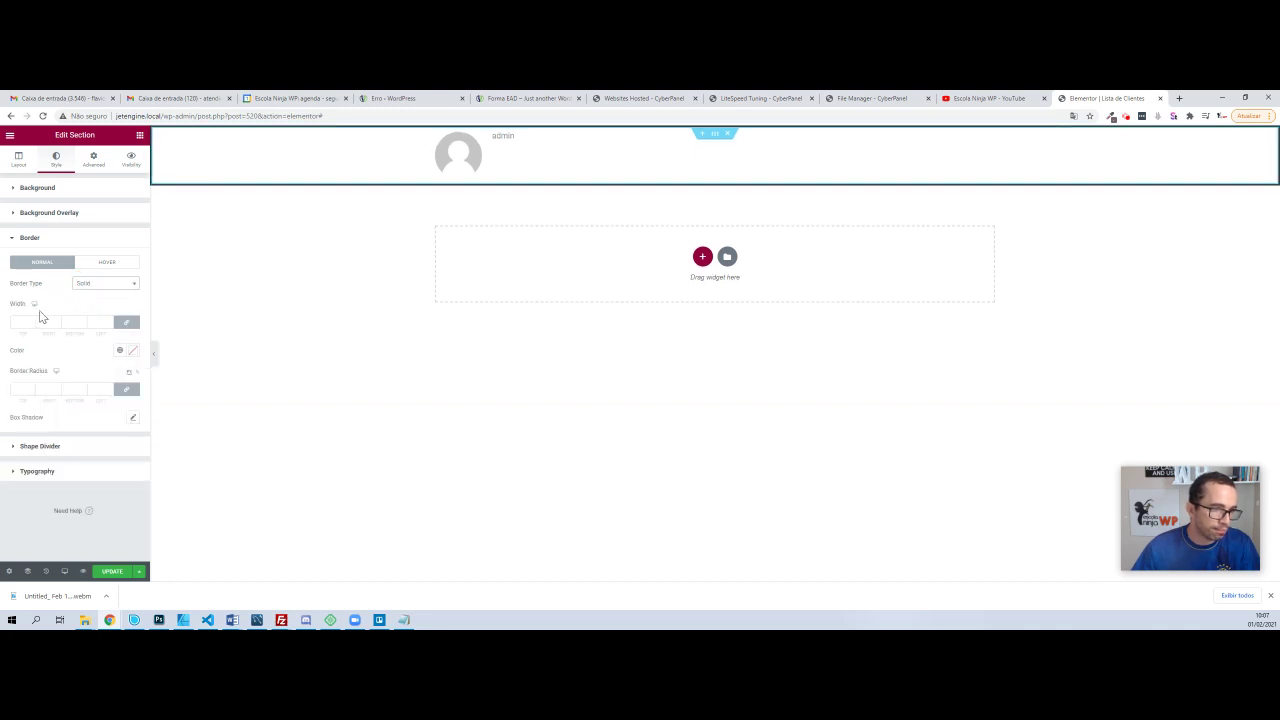
pyautogui.click(16, 325)
pyautogui.write('1')
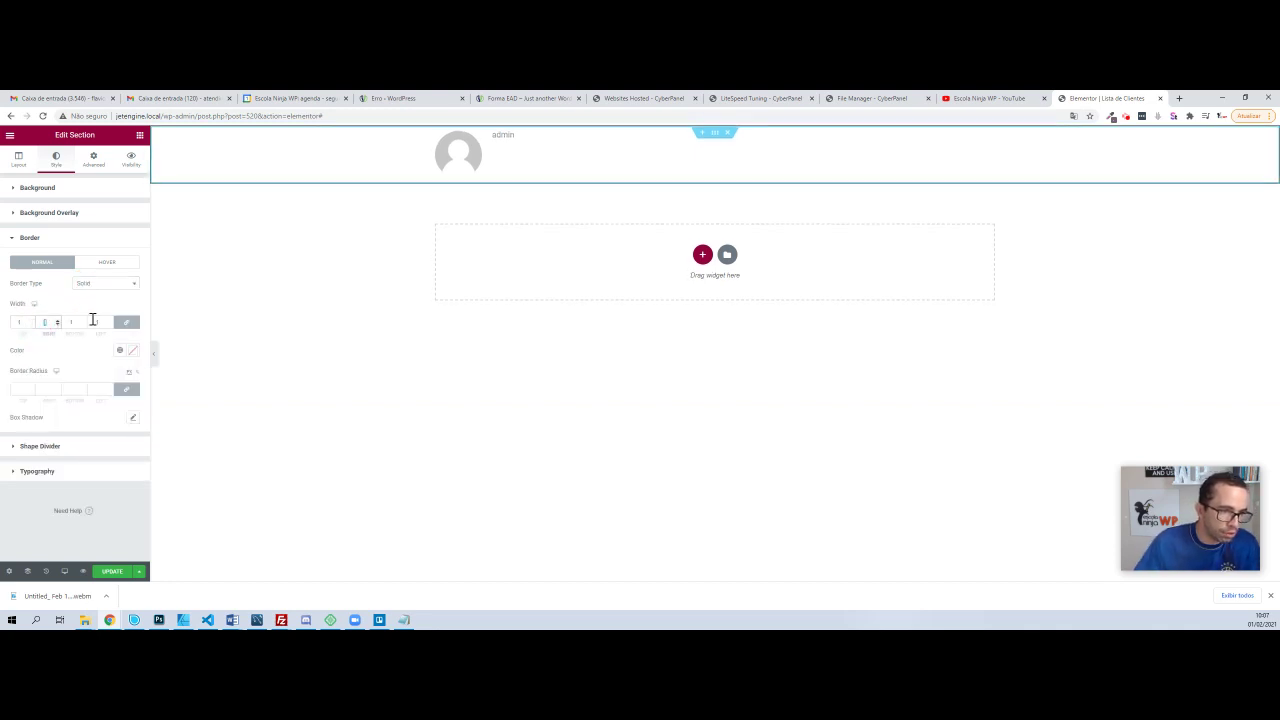
# - Change the section's border color to a near-white gray
pyautogui.click(133, 353)
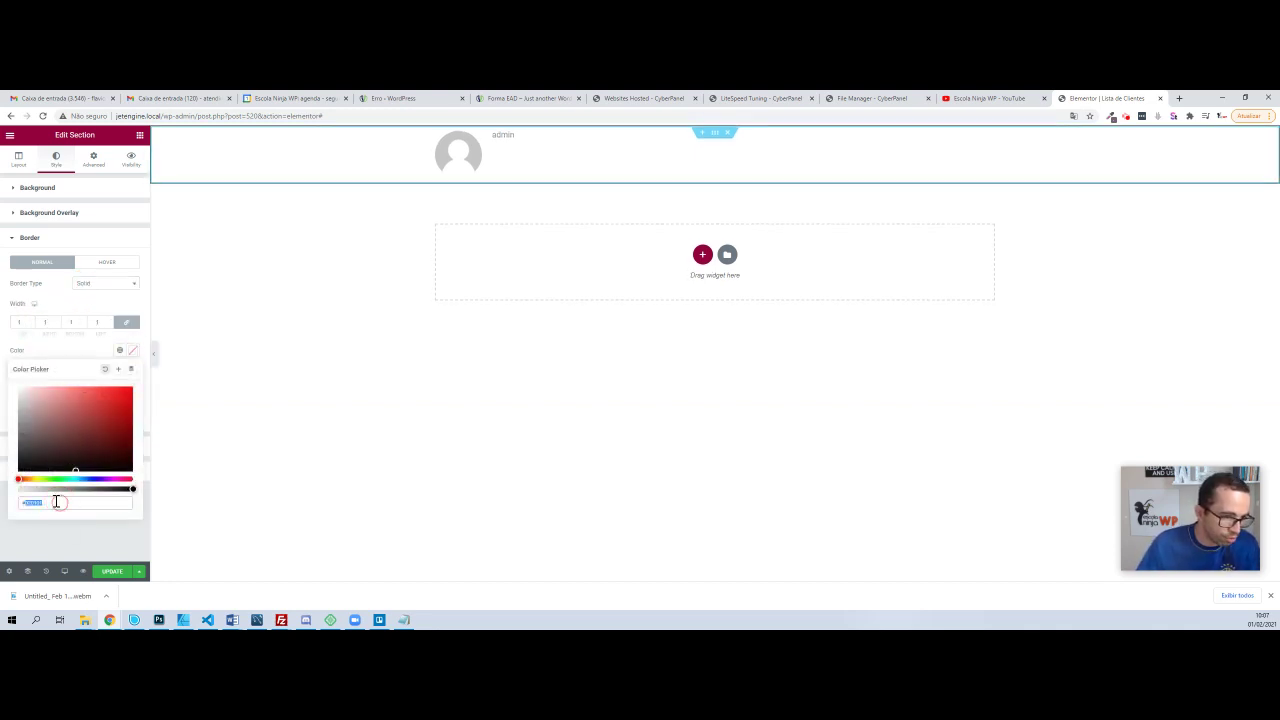
pyautogui.click(57, 502)
pyautogui.press('BackSpace')
pyautogui.press('BackSpace')
pyautogui.press('BackSpace')
pyautogui.press('BackSpace')
pyautogui.press('BackSpace')
pyautogui.press('BackSpace')
pyautogui.write('ffffff')
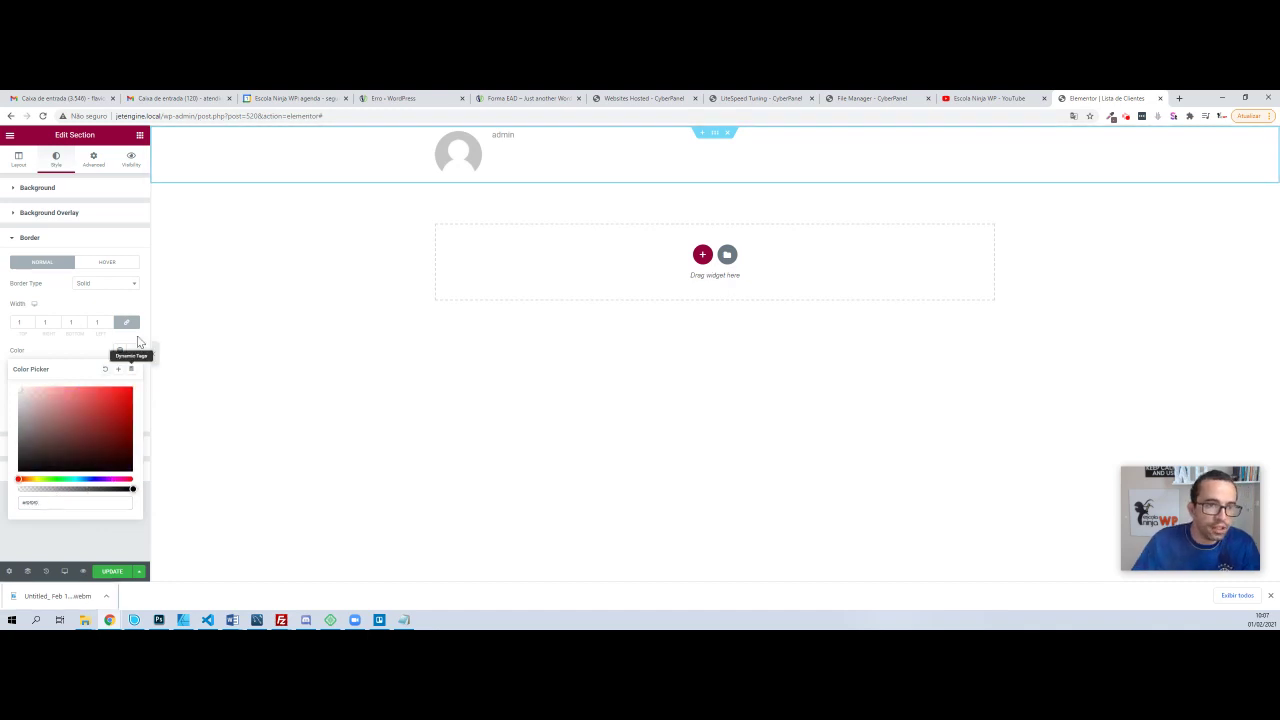
pyautogui.click(80, 357)
# - Add a box shadow to the section in black with the opacity lowered to about 0.15
pyautogui.click(131, 418)
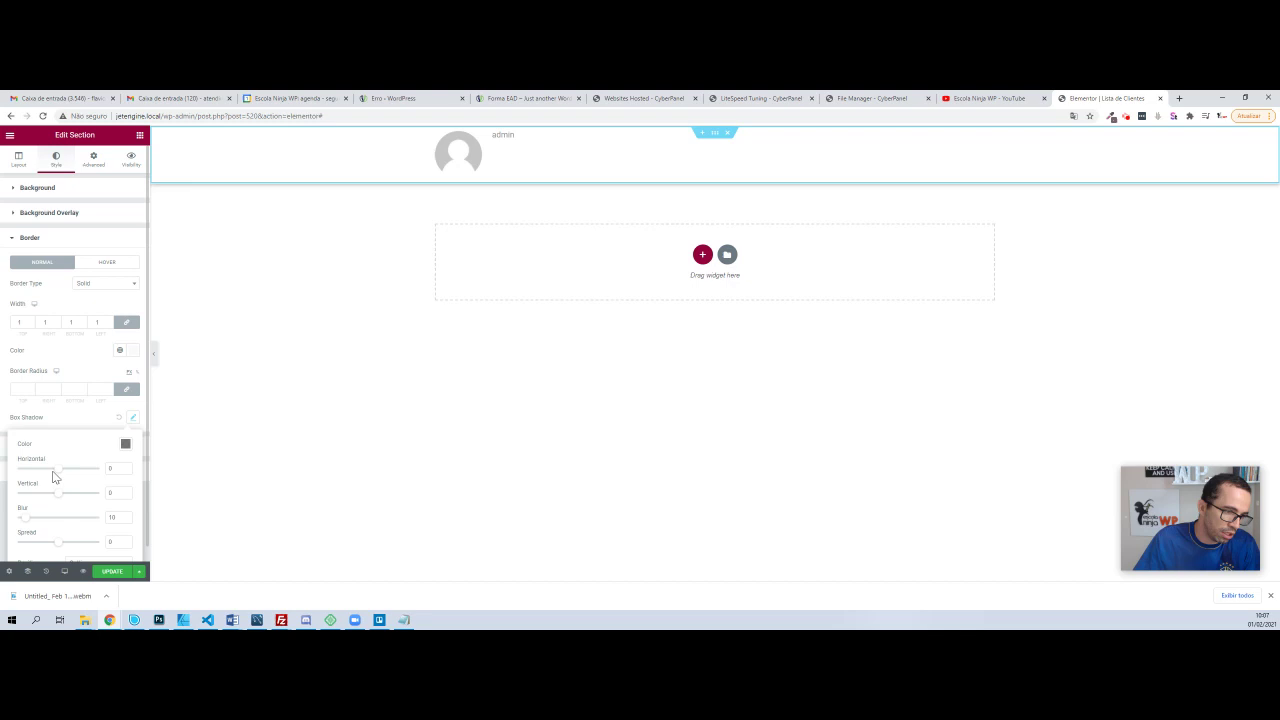
pyautogui.click(125, 443)
pyautogui.moveTo(127, 404); pyautogui.dragTo(91, 408)
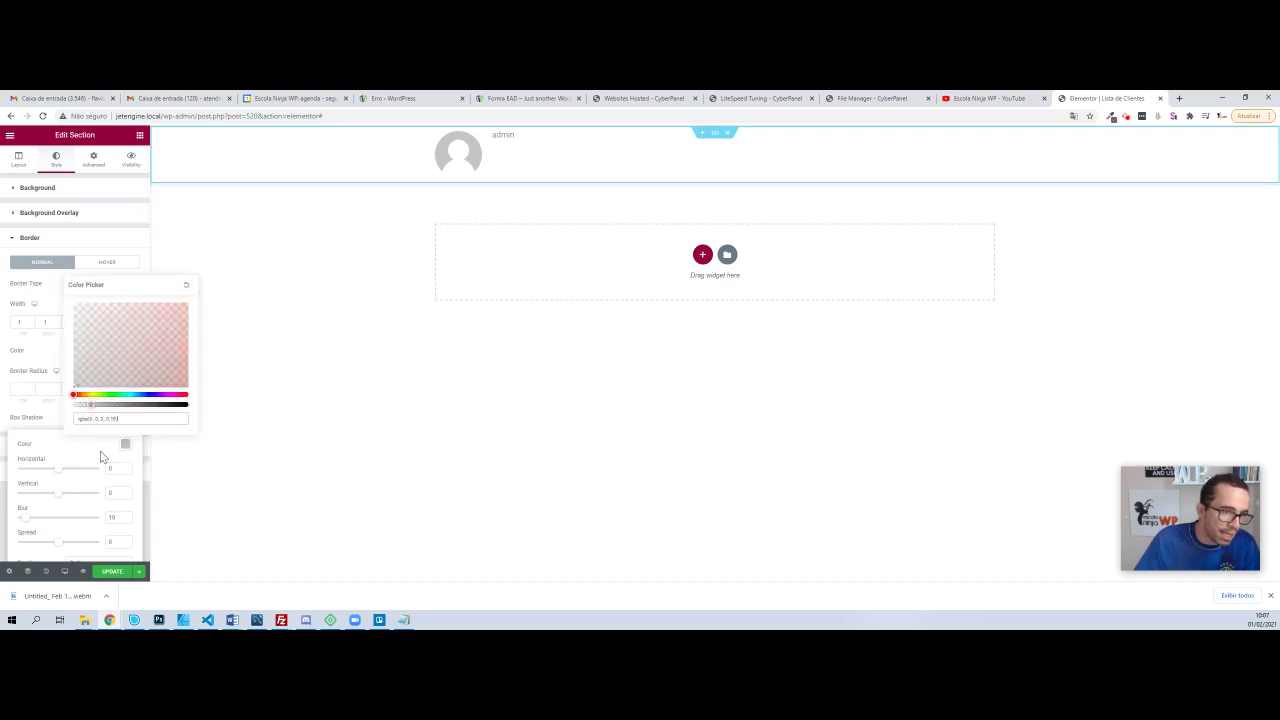
pyautogui.click(83, 248)
# - Set the section's top margin to 0 and bottom margin to 10, and update the listing item
pyautogui.click(94, 158)
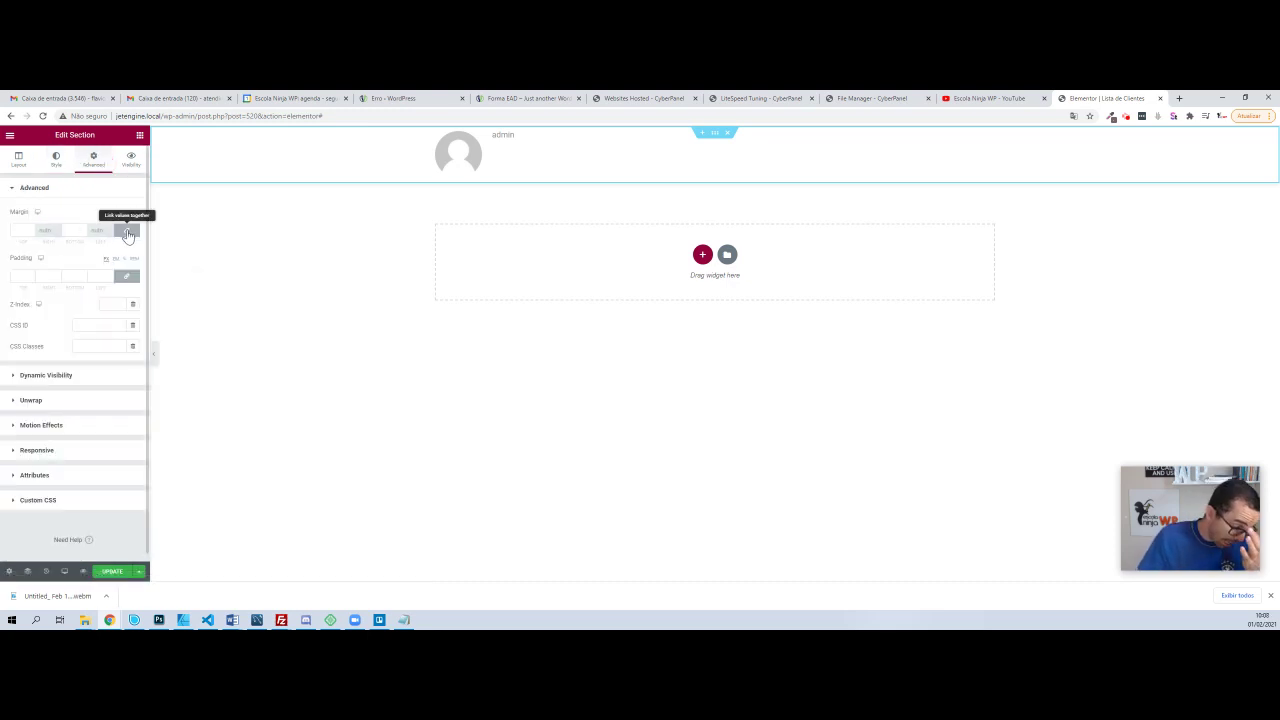
pyautogui.click(13, 230)
pyautogui.write('0')
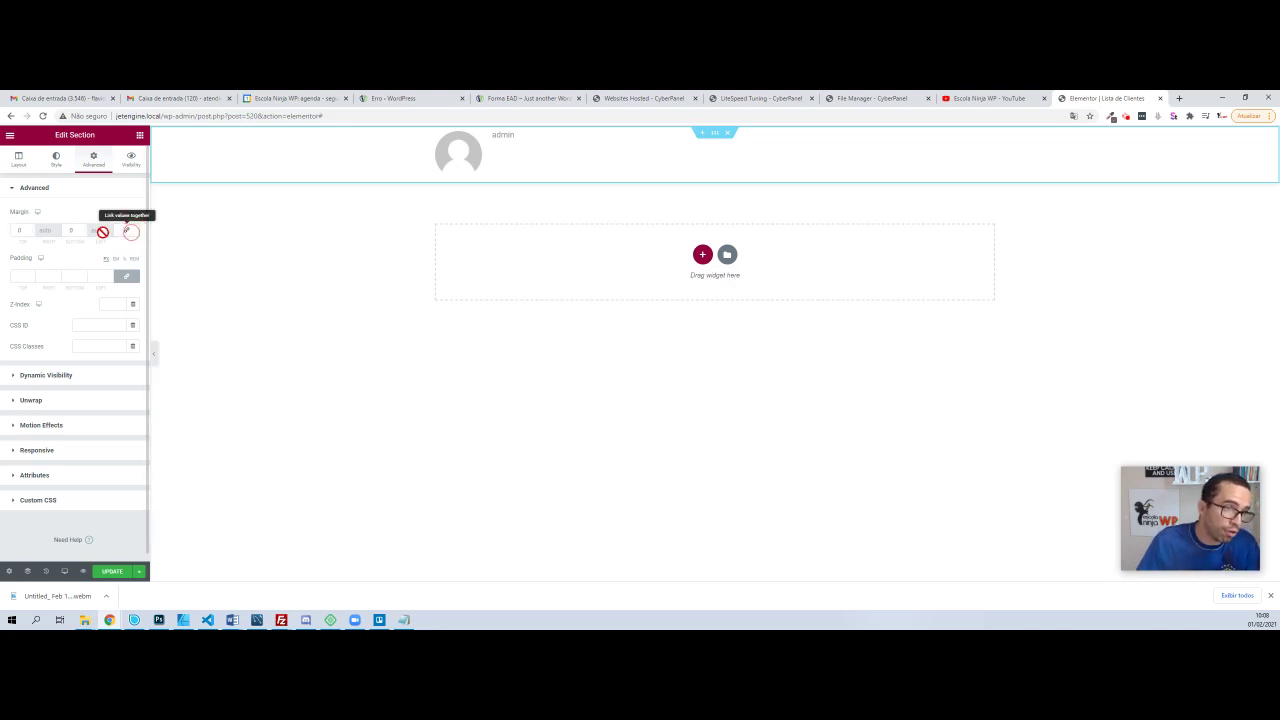
pyautogui.click(64, 230)
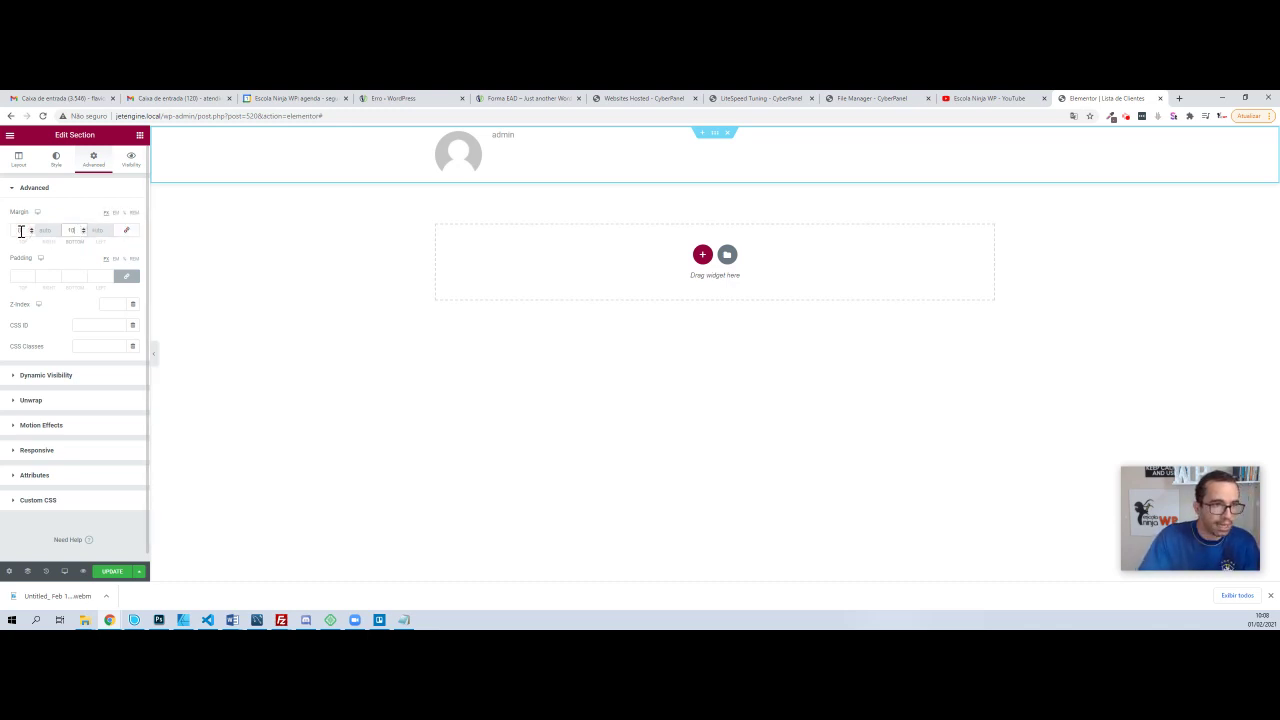
pyautogui.click(21, 231)
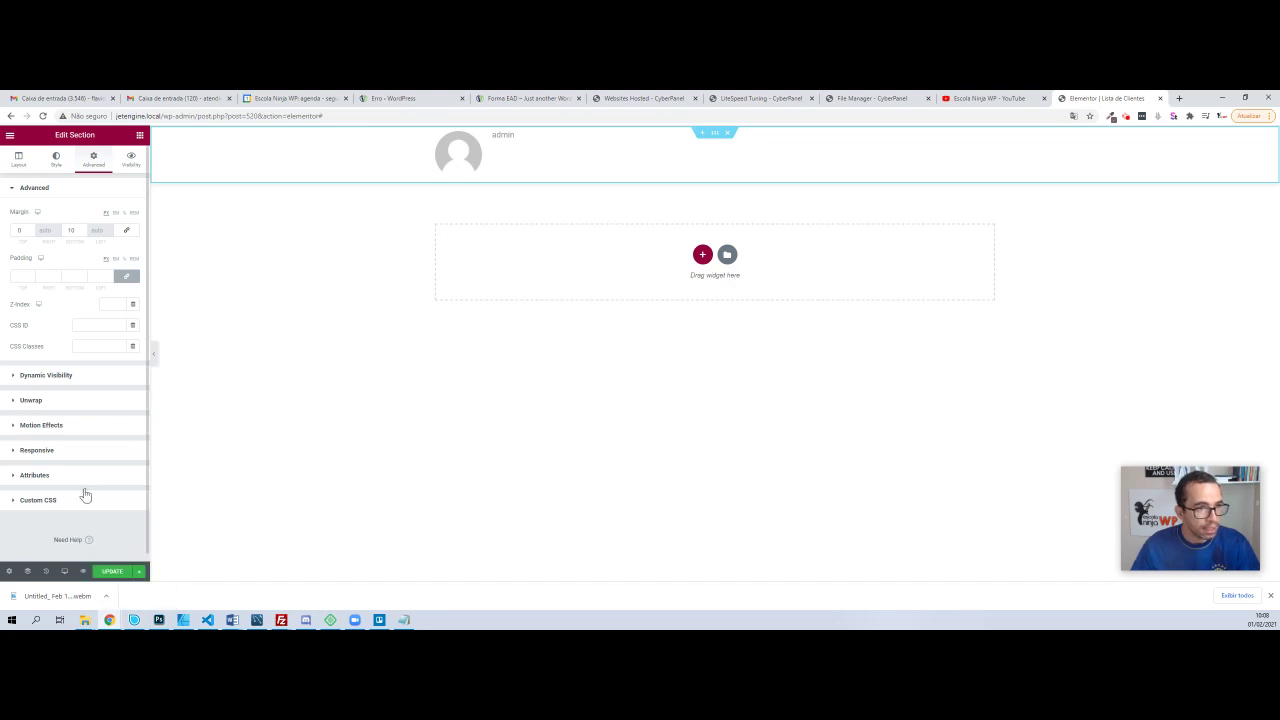
pyautogui.click(115, 571)
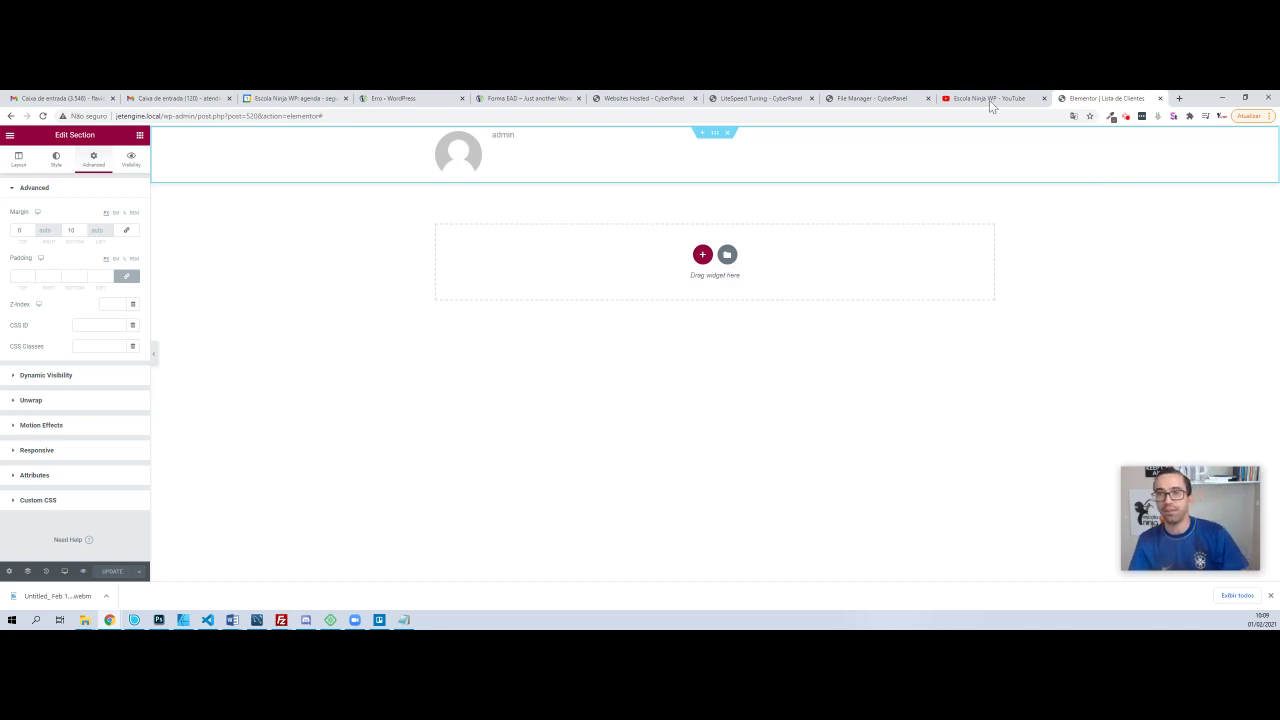
# - Leave the listing item, create a new page titled "Lista de Clientes" and open it in the Elementor editor
pyautogui.click(9, 134)
pyautogui.click(75, 328)
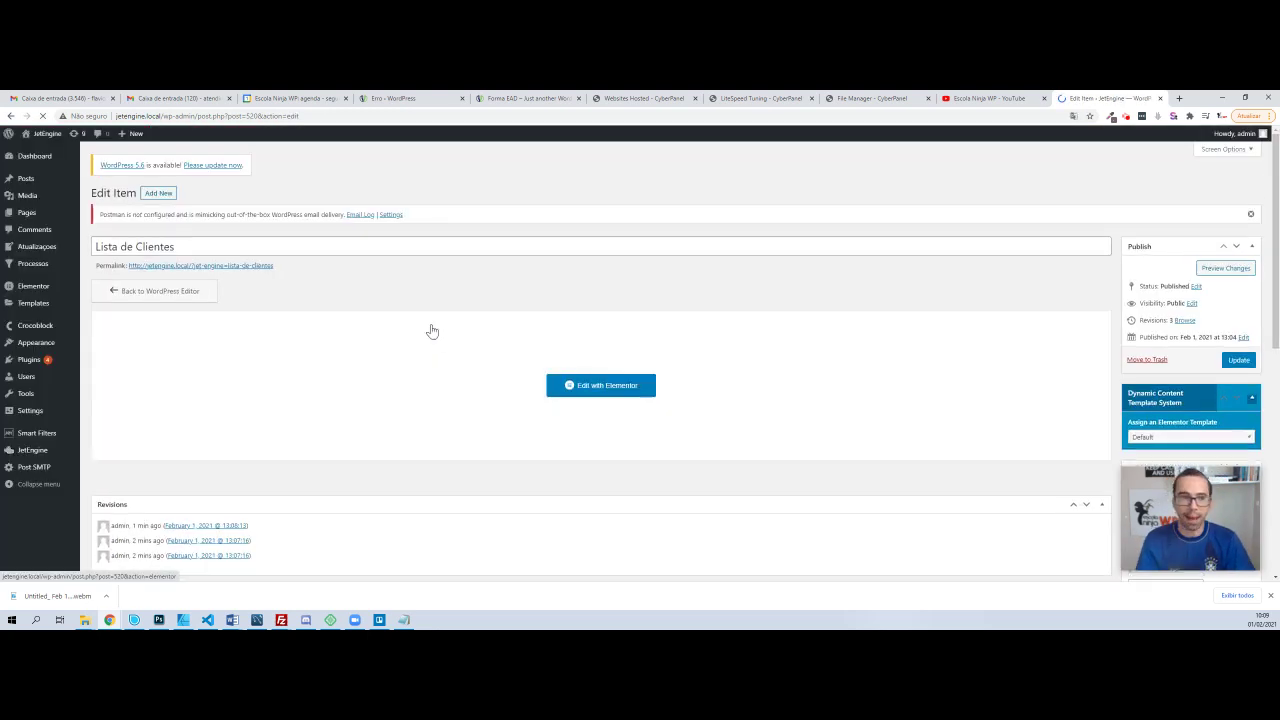
pyautogui.moveTo(30, 214)
pyautogui.click(101, 231)
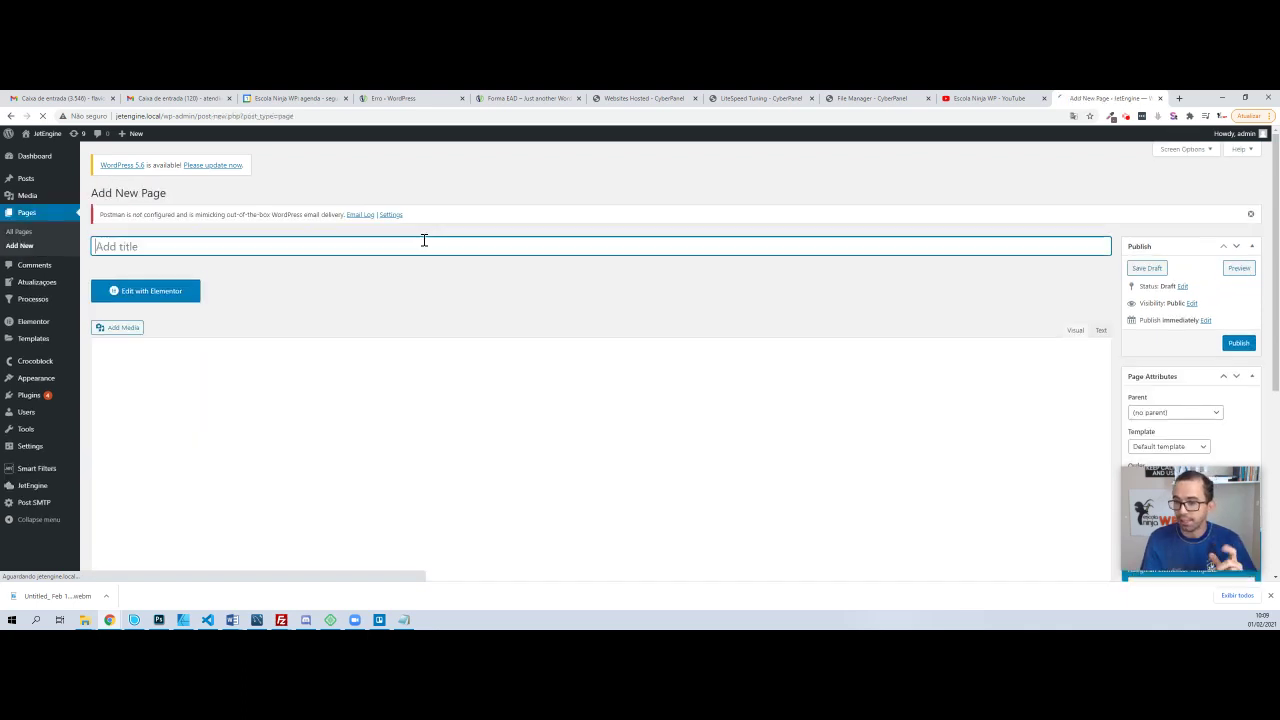
pyautogui.write('Lista de Clientes')
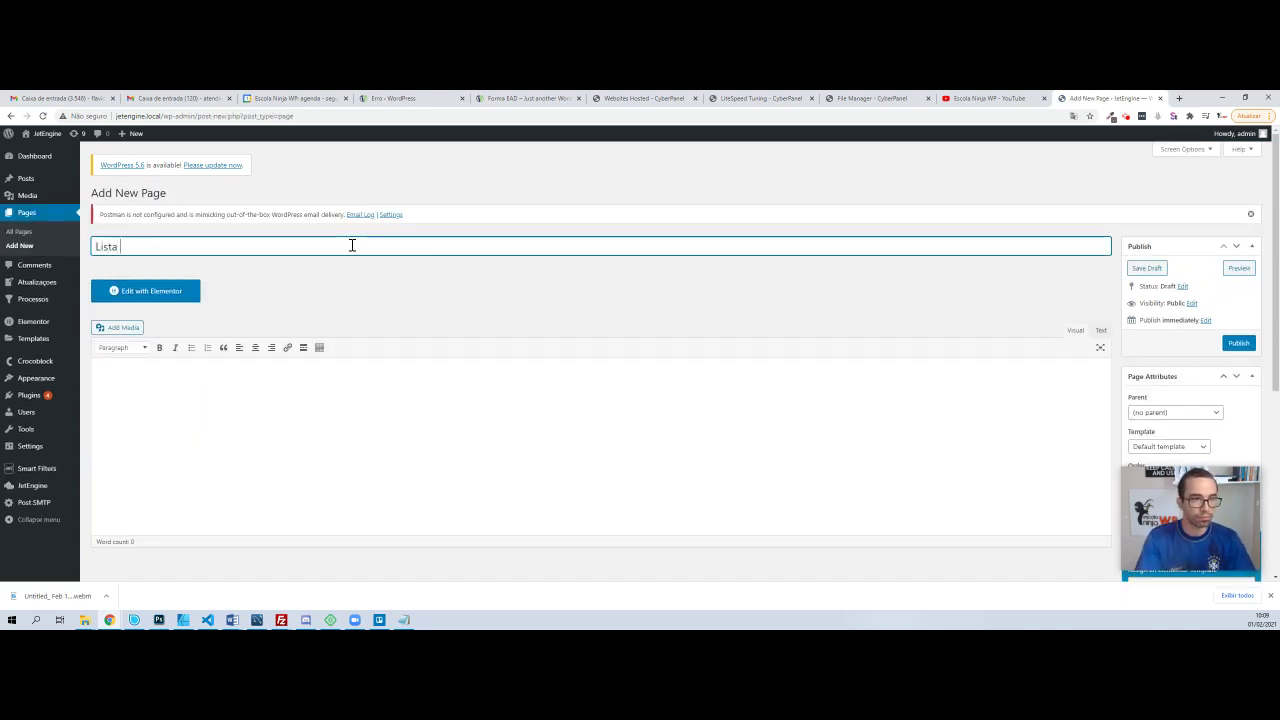
pyautogui.press('Tab')
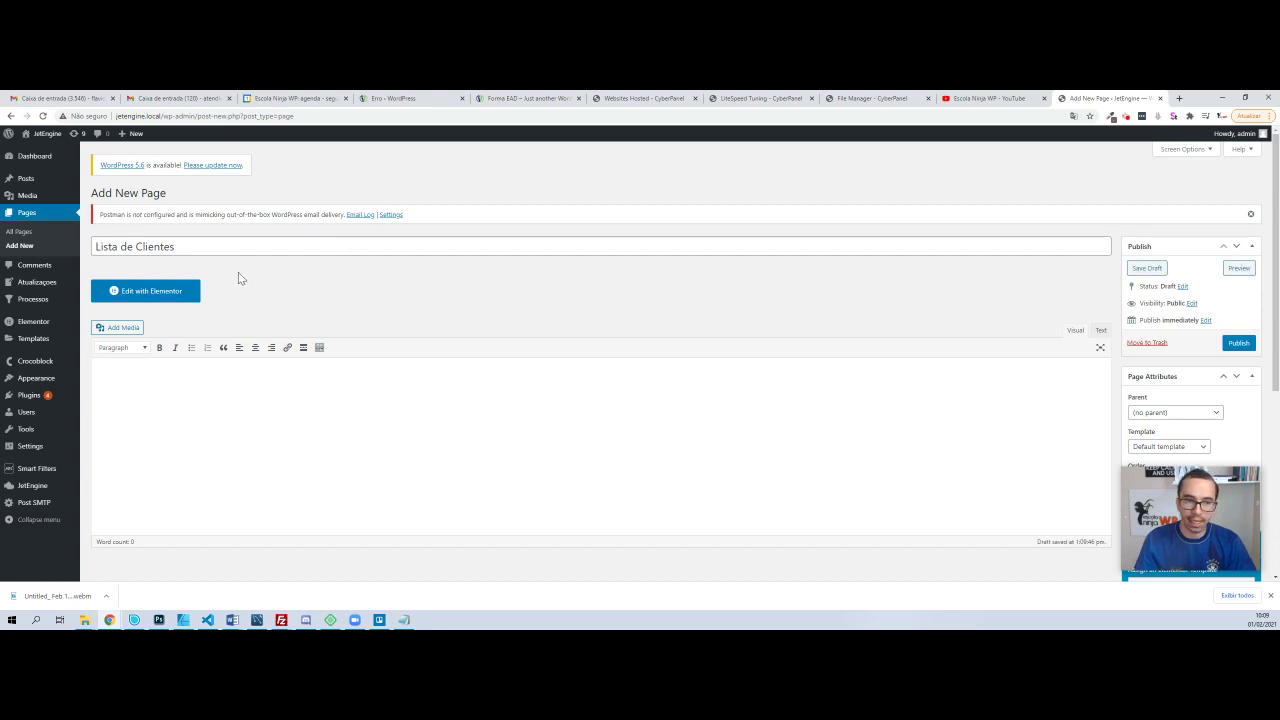
pyautogui.click(178, 292)
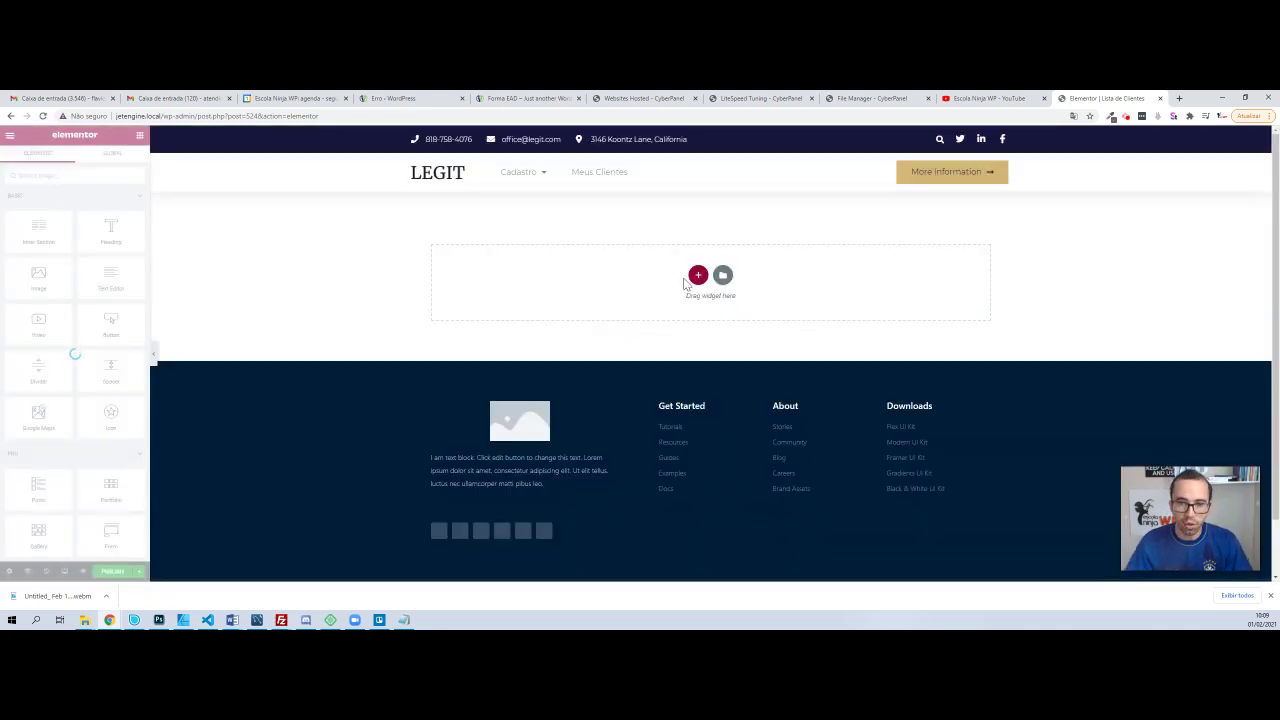
# - Add a single-column section to the page with a heading that reads "LISTA DE CLIENTES"
pyautogui.click(698, 275)
pyautogui.click(591, 303)
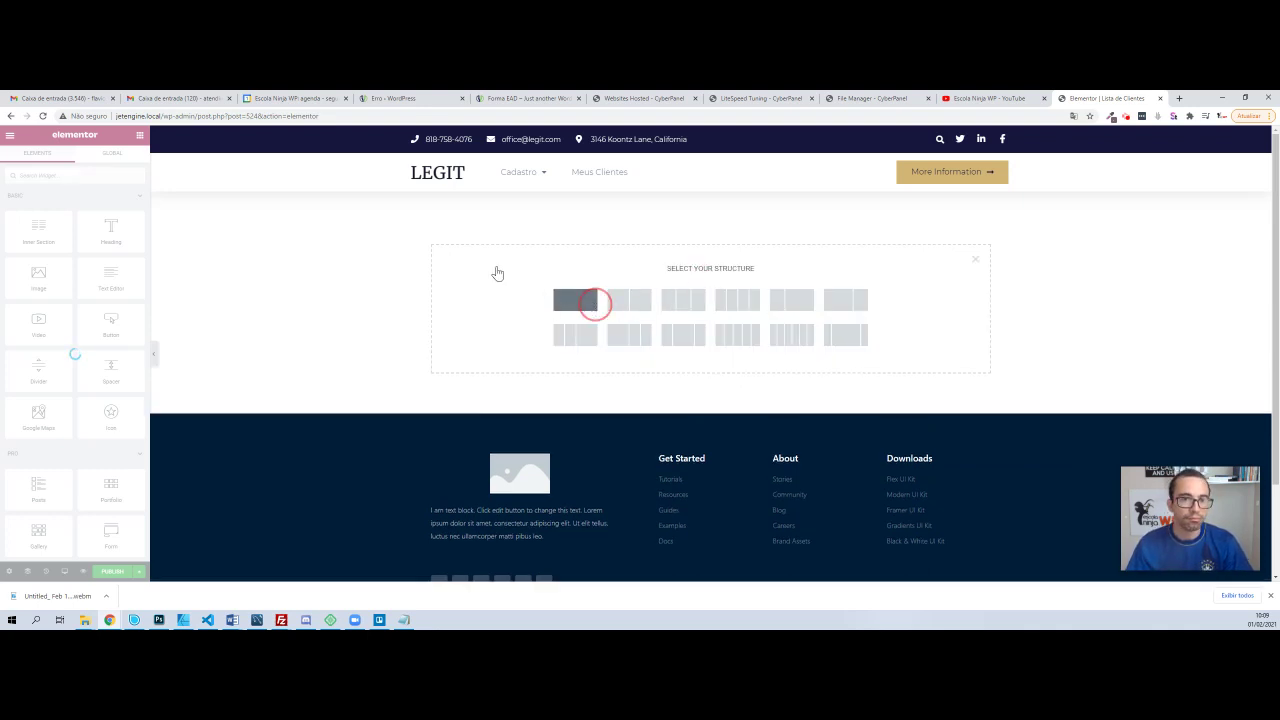
pyautogui.click(711, 206)
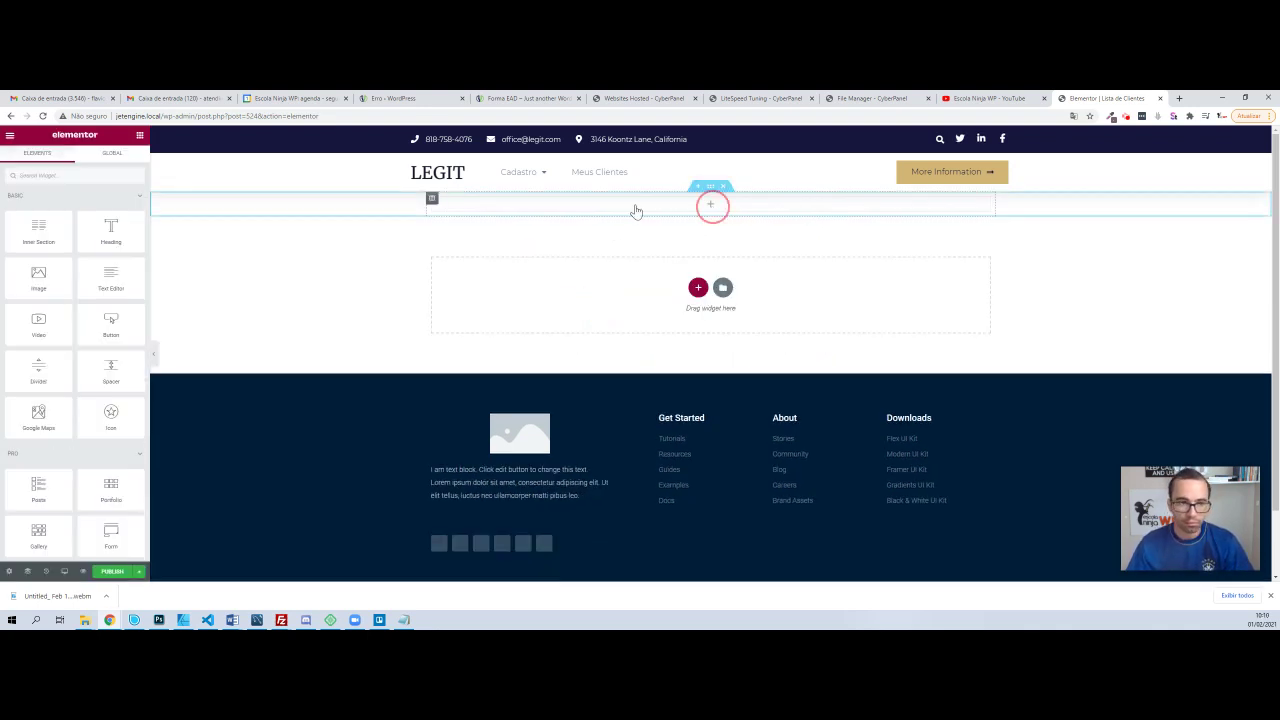
pyautogui.moveTo(126, 234); pyautogui.dragTo(309, 214)
pyautogui.click(87, 237)
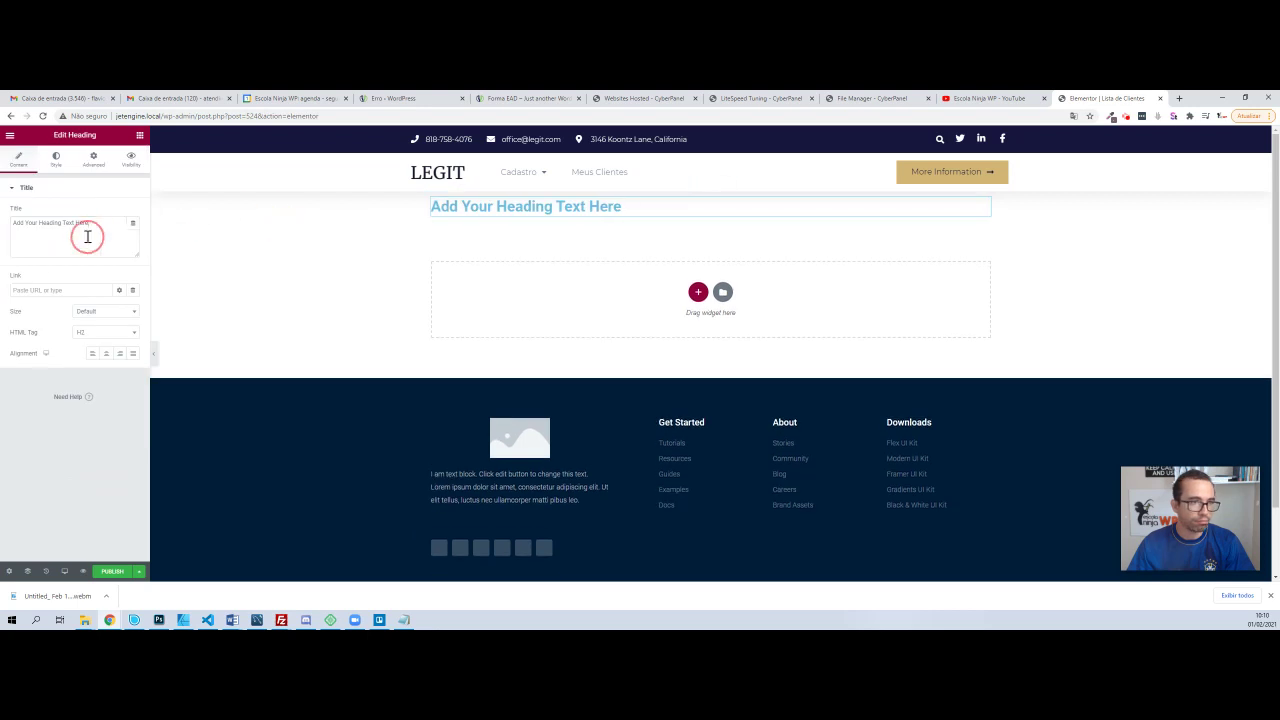
pyautogui.hotkey('ctrl', 'a')
pyautogui.write('LISTA DE CLIENTES')
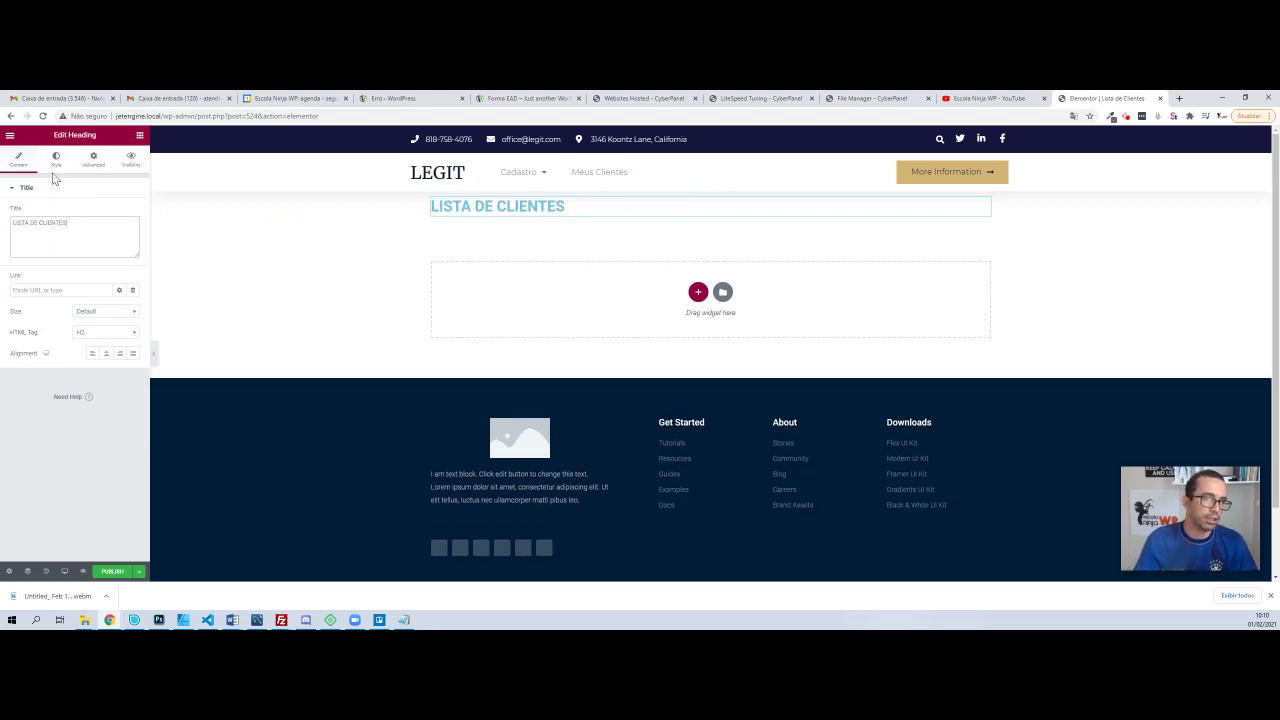
# - Change the page heading's text color to dark gray and set its font size to 20 px and weight to 600
pyautogui.click(55, 160)
pyautogui.click(133, 213)
pyautogui.moveTo(91, 257); pyautogui.dragTo(18, 295)
pyautogui.click(65, 221)
pyautogui.click(133, 233)
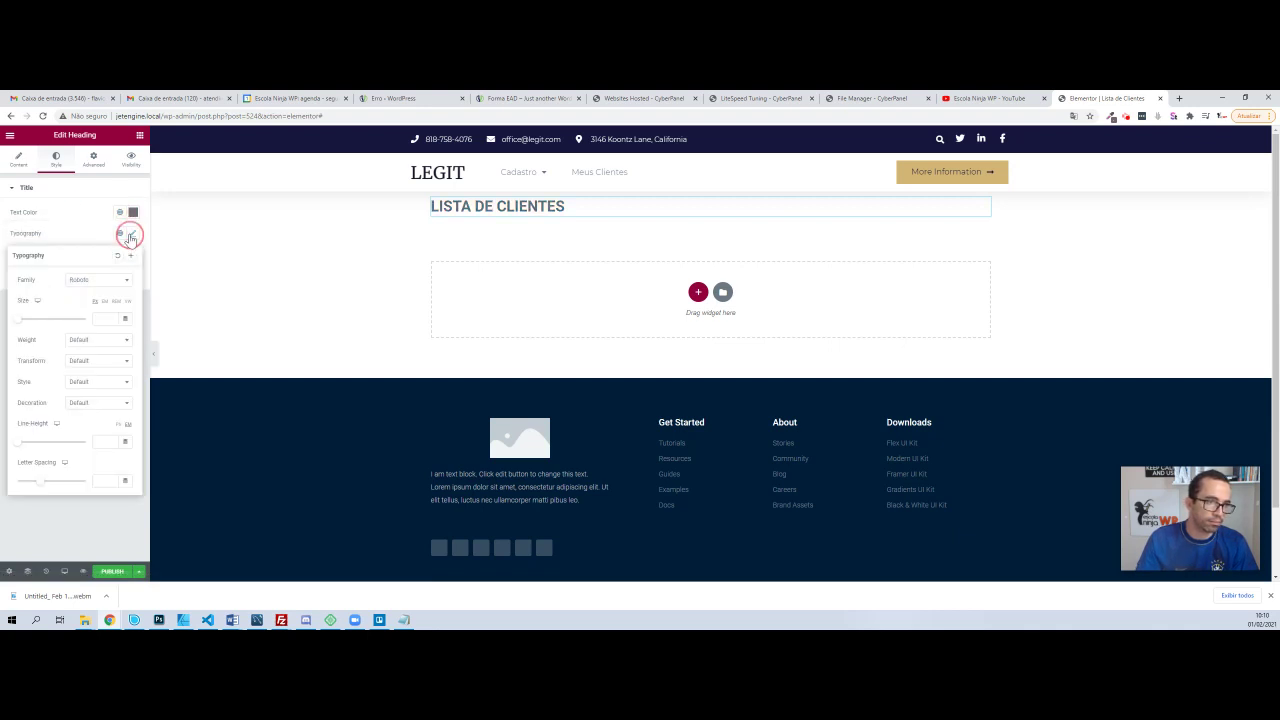
pyautogui.write('20')
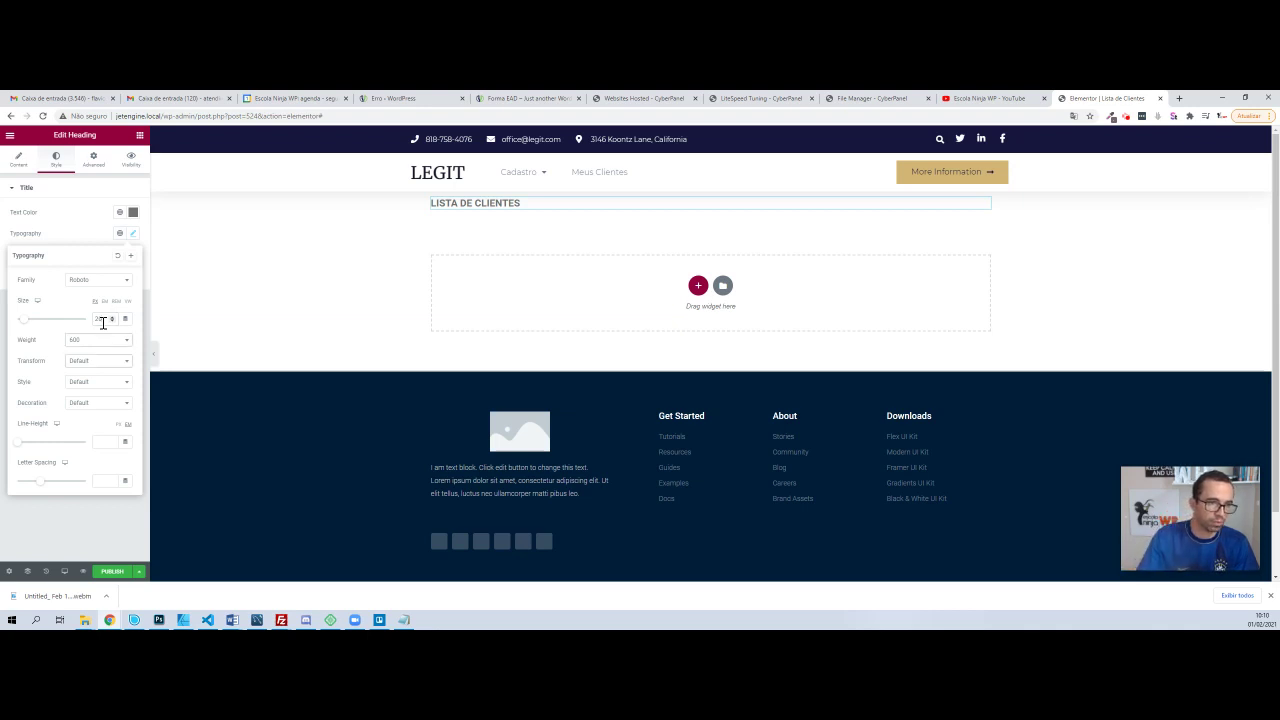
pyautogui.click(498, 231)
# - Add another single-column section below the heading and place a Listing Grid widget in it
pyautogui.click(698, 285)
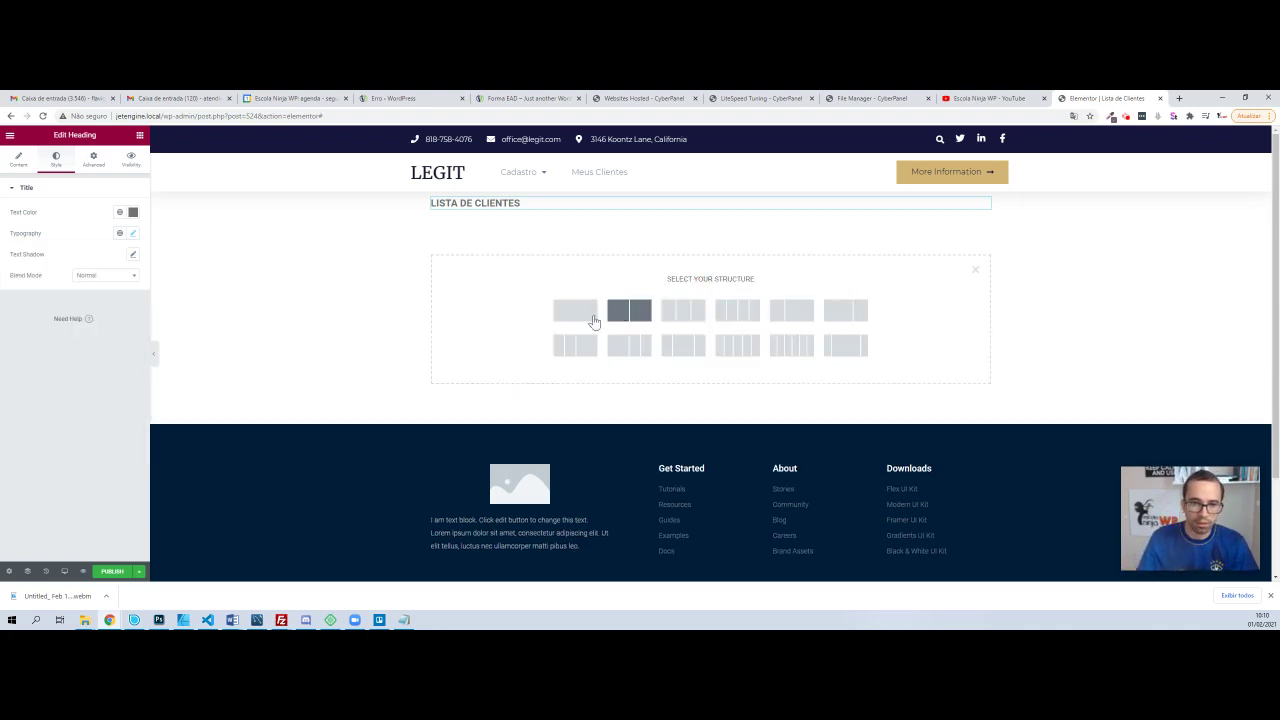
pyautogui.click(568, 312)
pyautogui.click(711, 229)
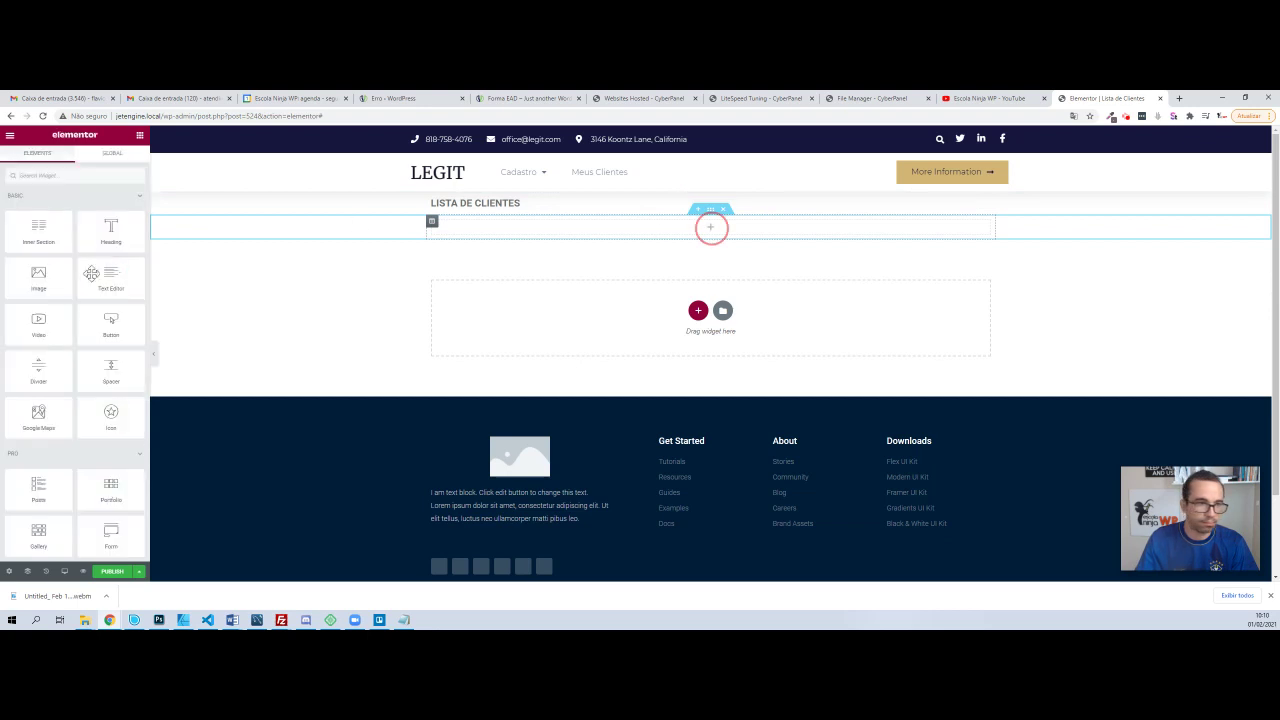
pyautogui.scroll(-10, 86, 286)
pyautogui.scroll(-5, 90, 302)
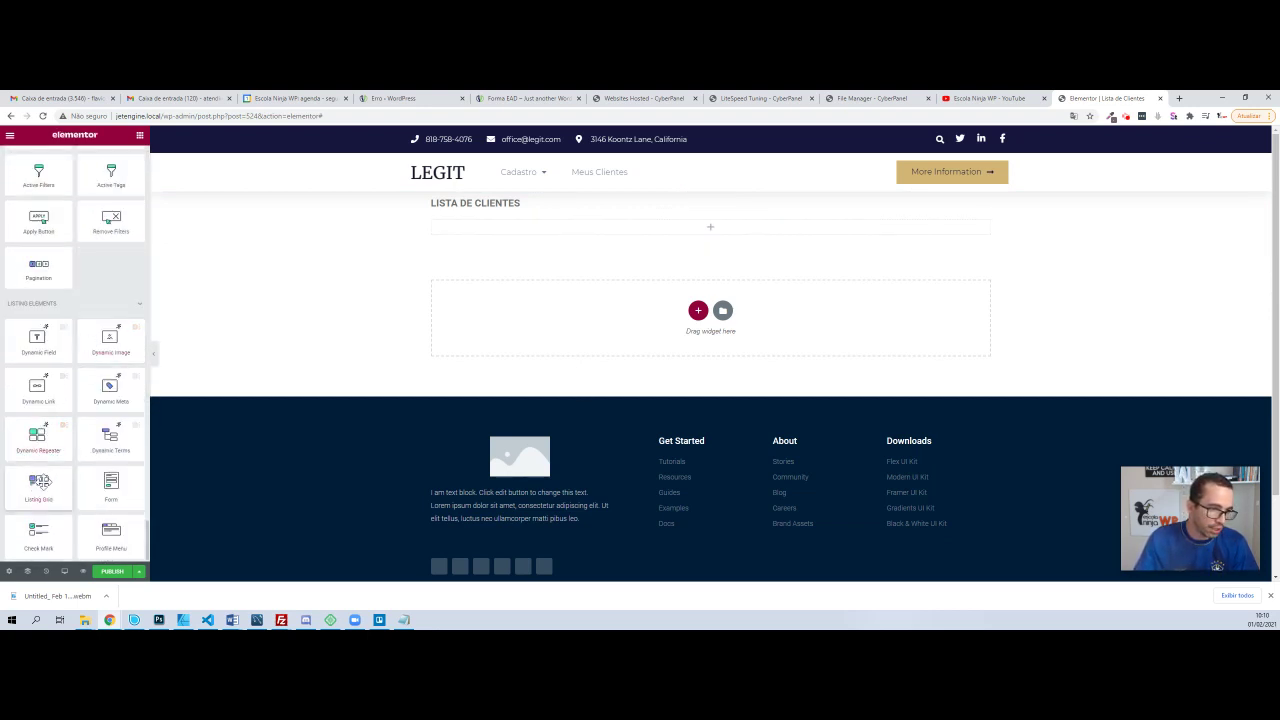
pyautogui.moveTo(38, 485); pyautogui.dragTo(634, 227)
# - Assign the "Lista de Clientes" listing to the grid and set its number of columns to 1
pyautogui.click(98, 213)
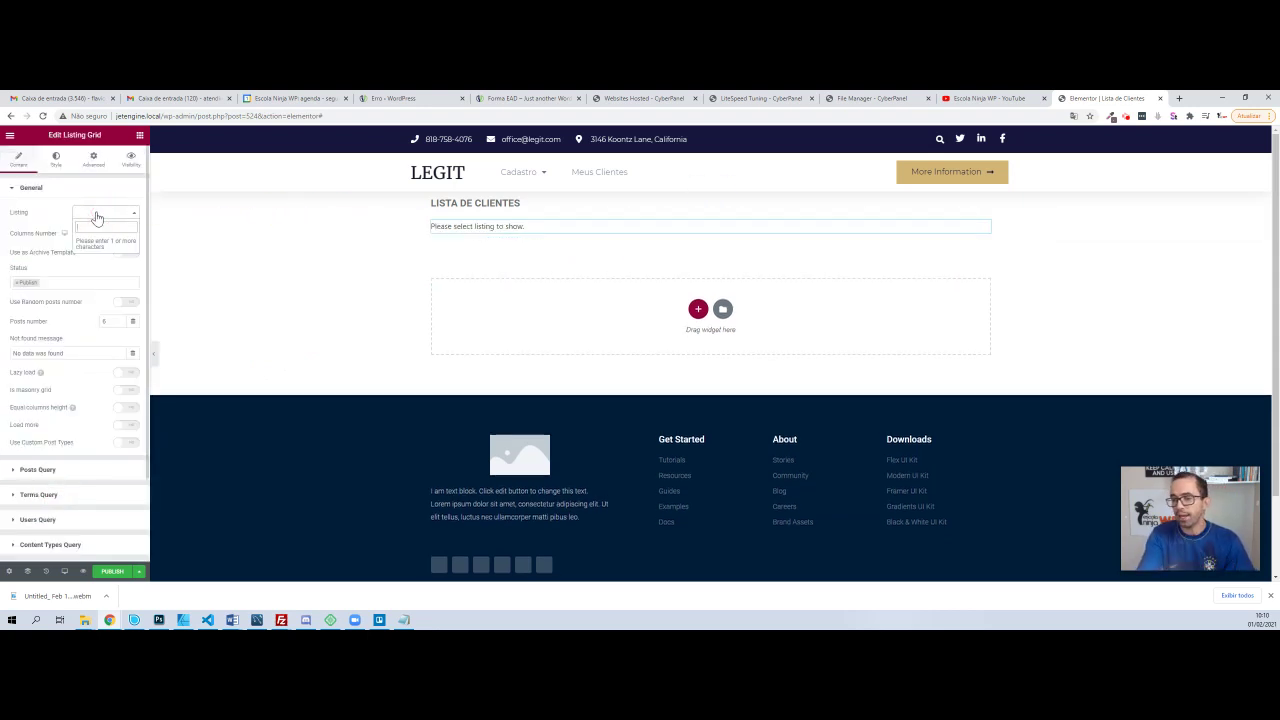
pyautogui.write('cli')
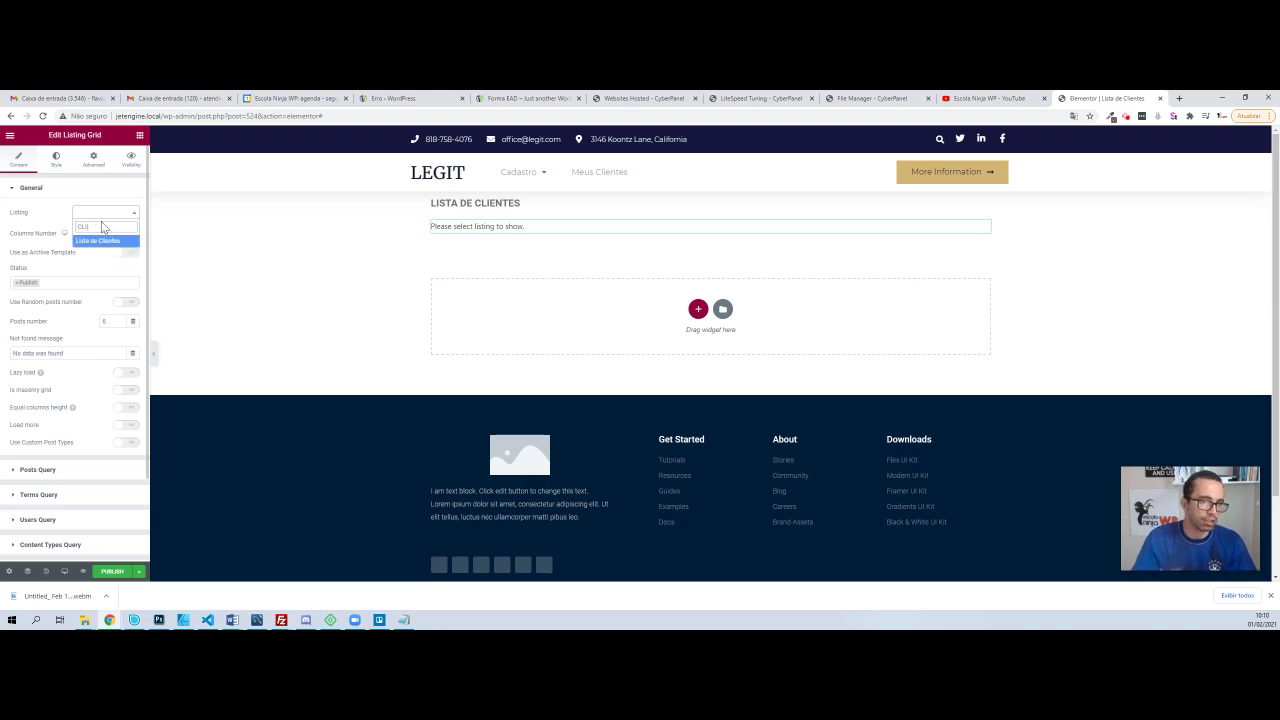
pyautogui.click(100, 241)
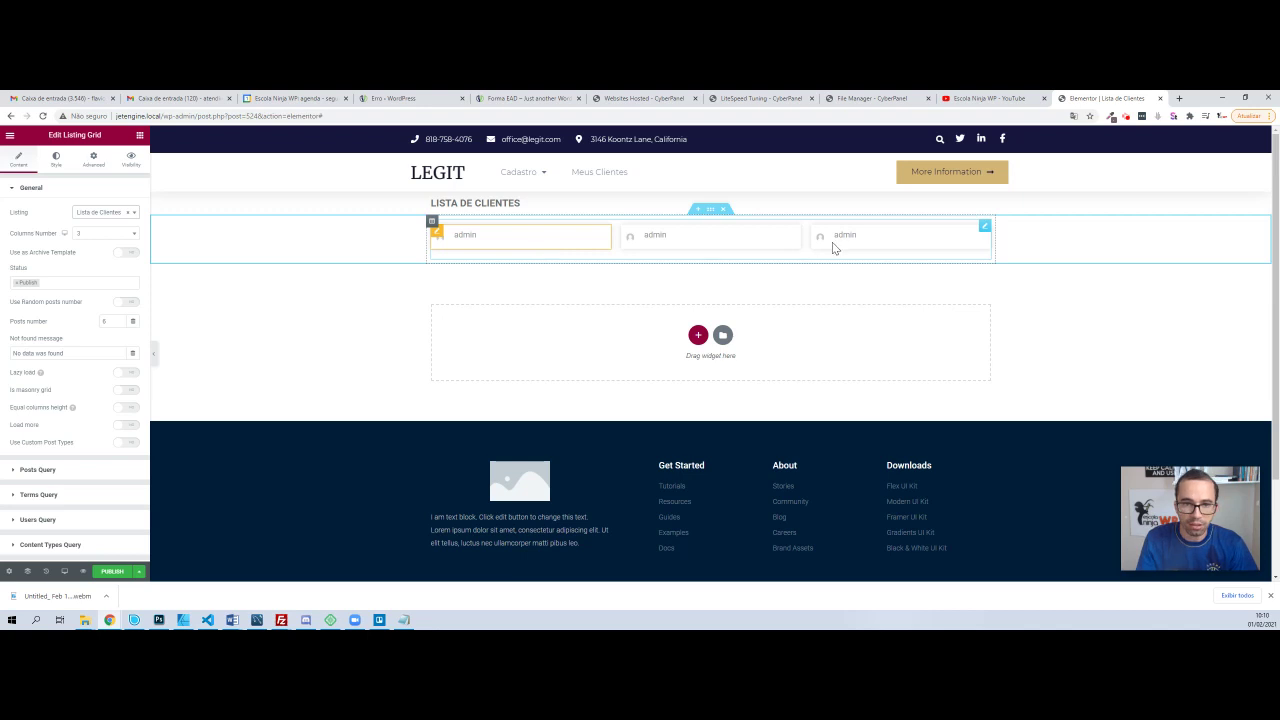
pyautogui.click(106, 233)
pyautogui.click(96, 263)
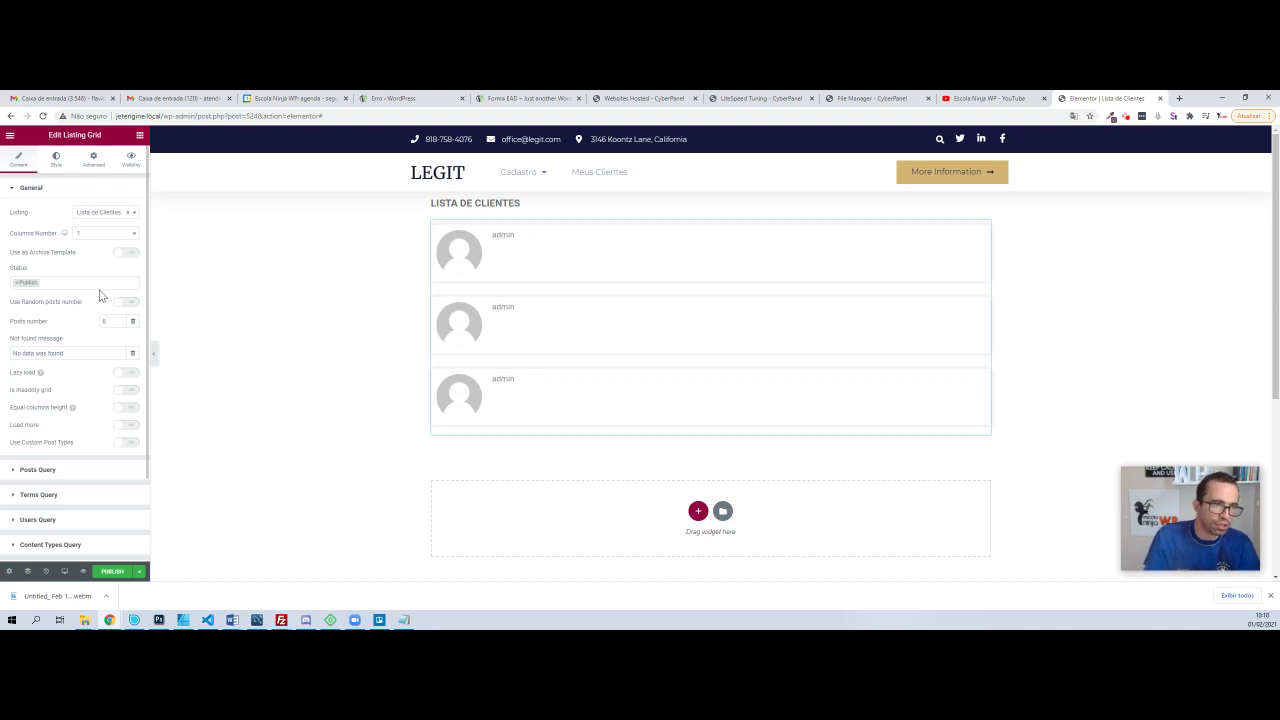
# - Try a two-column layout for the listing grid, and return it to one column
pyautogui.click(86, 236)
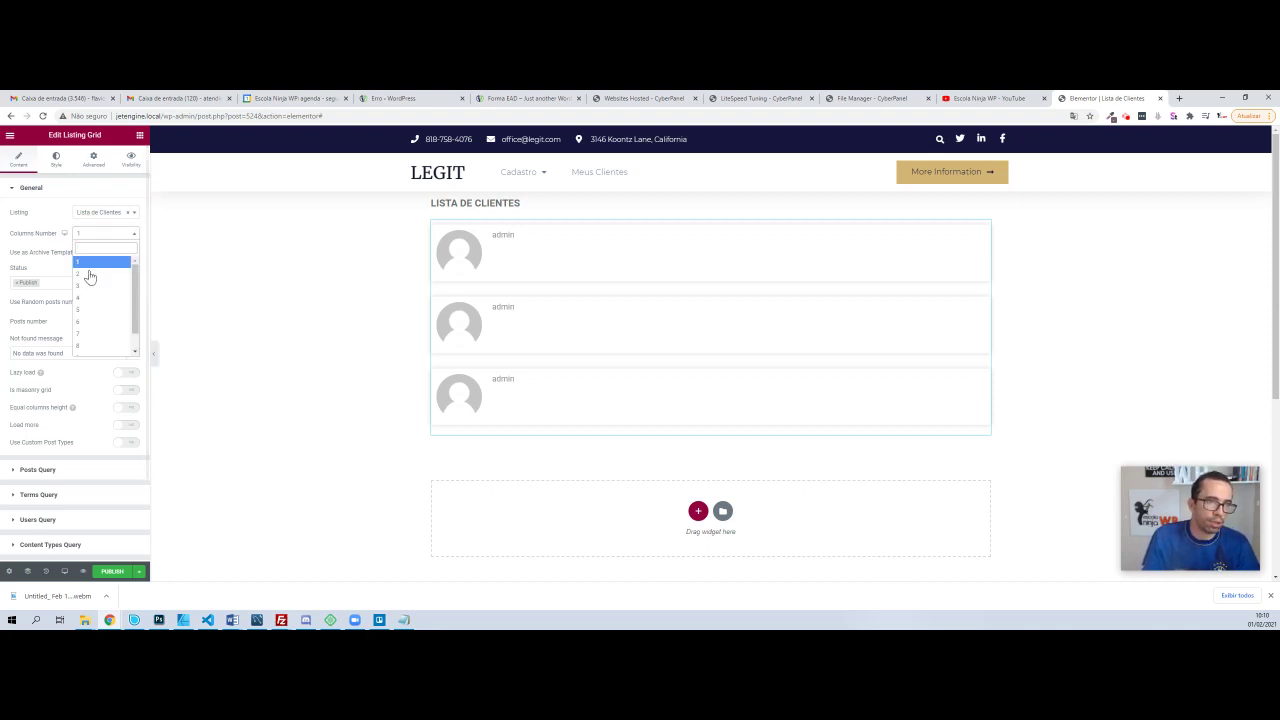
pyautogui.click(88, 273)
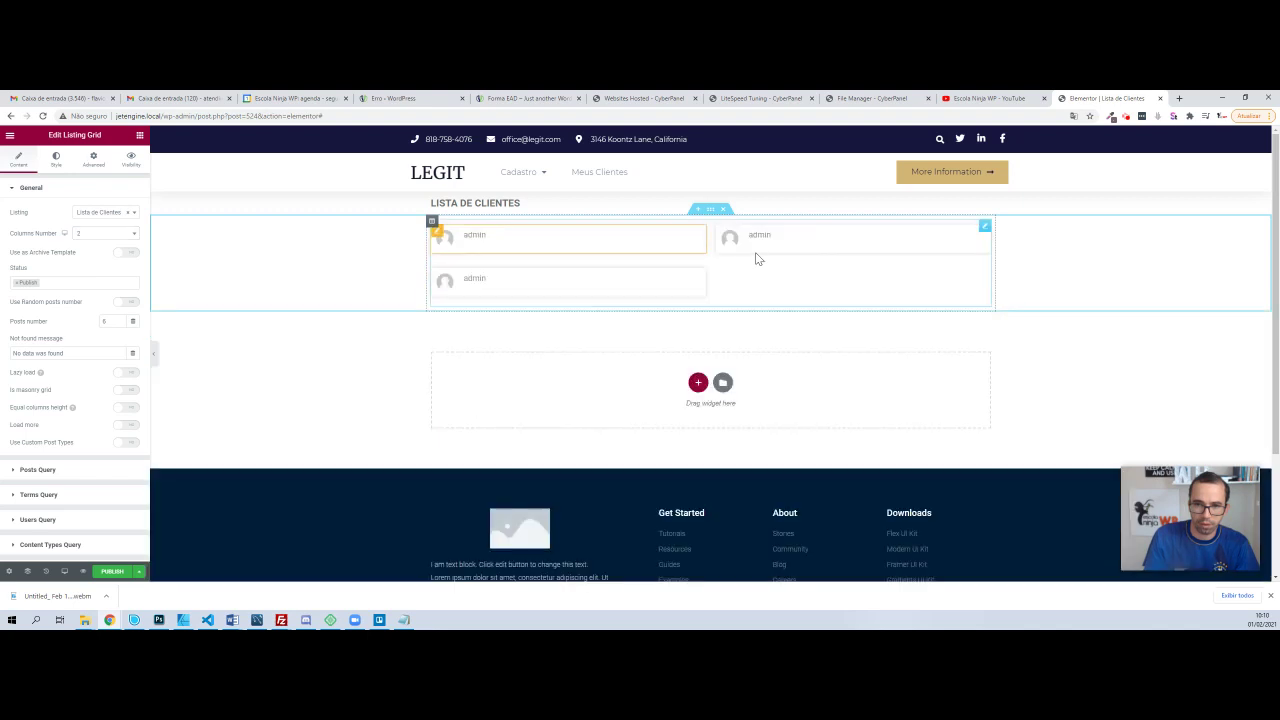
pyautogui.click(88, 235)
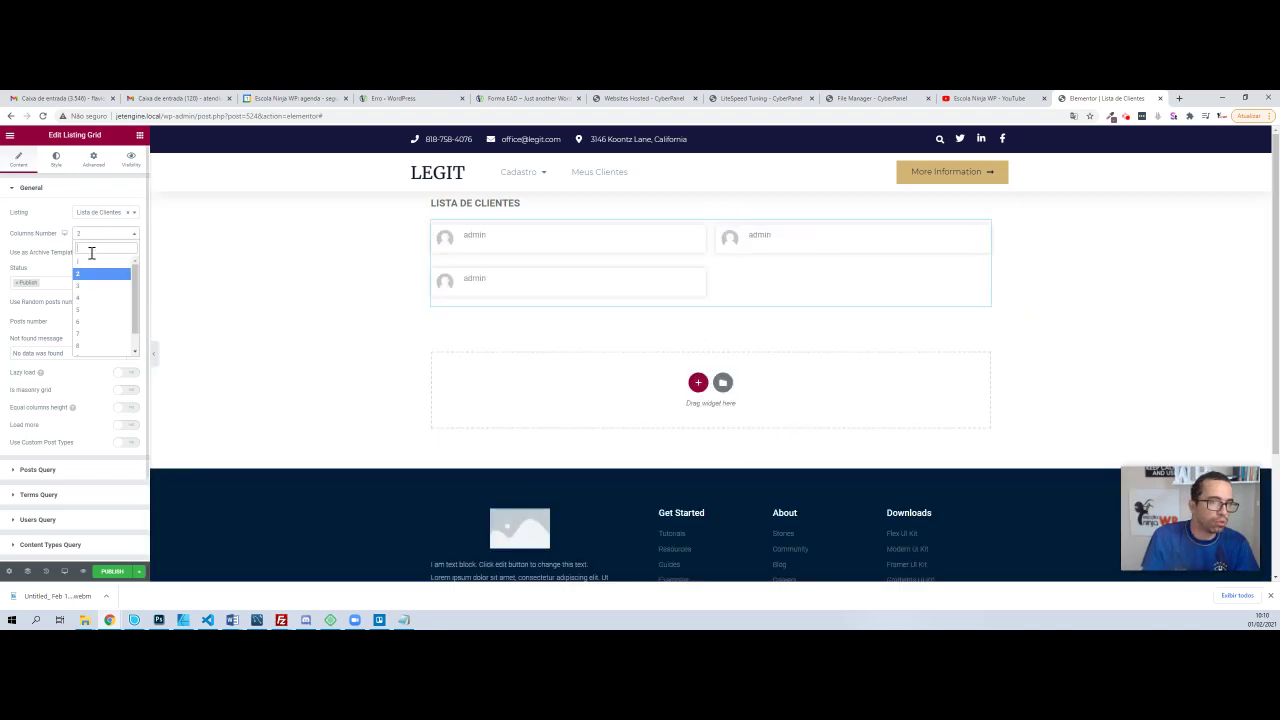
pyautogui.click(94, 260)
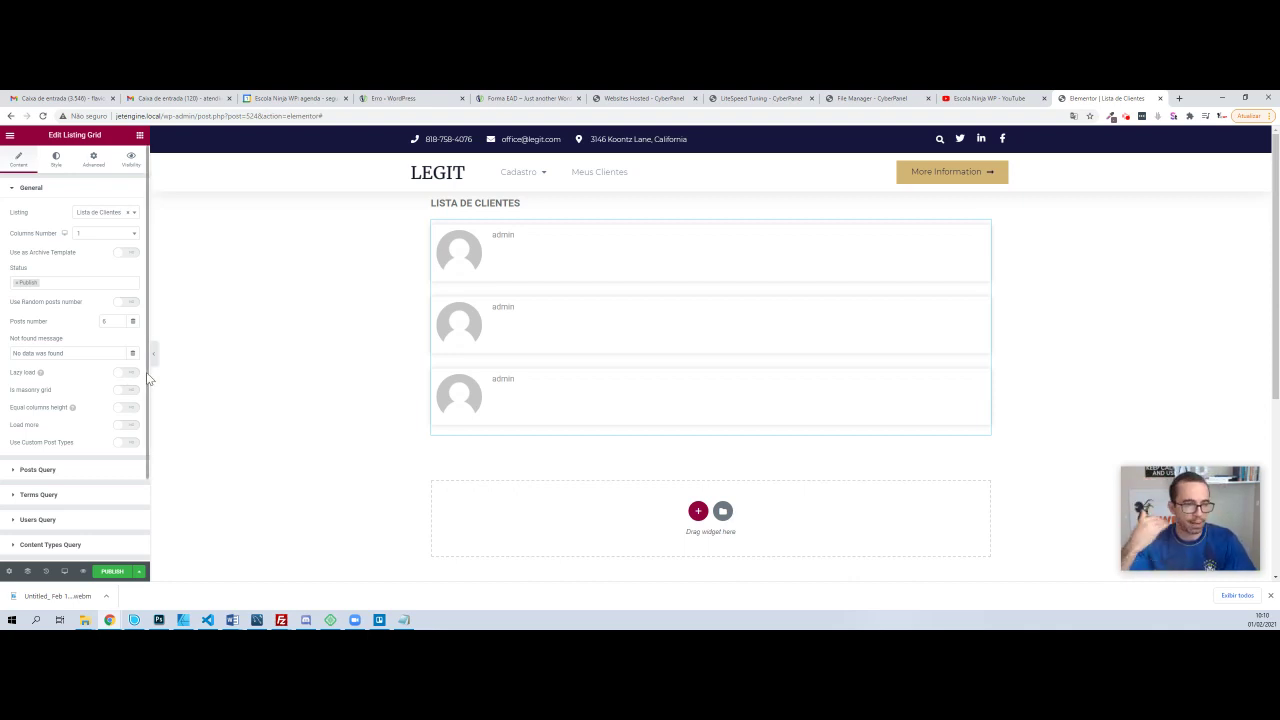
# - Add an item to the listing grid's posts query and look over the available query types
pyautogui.scroll(-2, 26, 390)
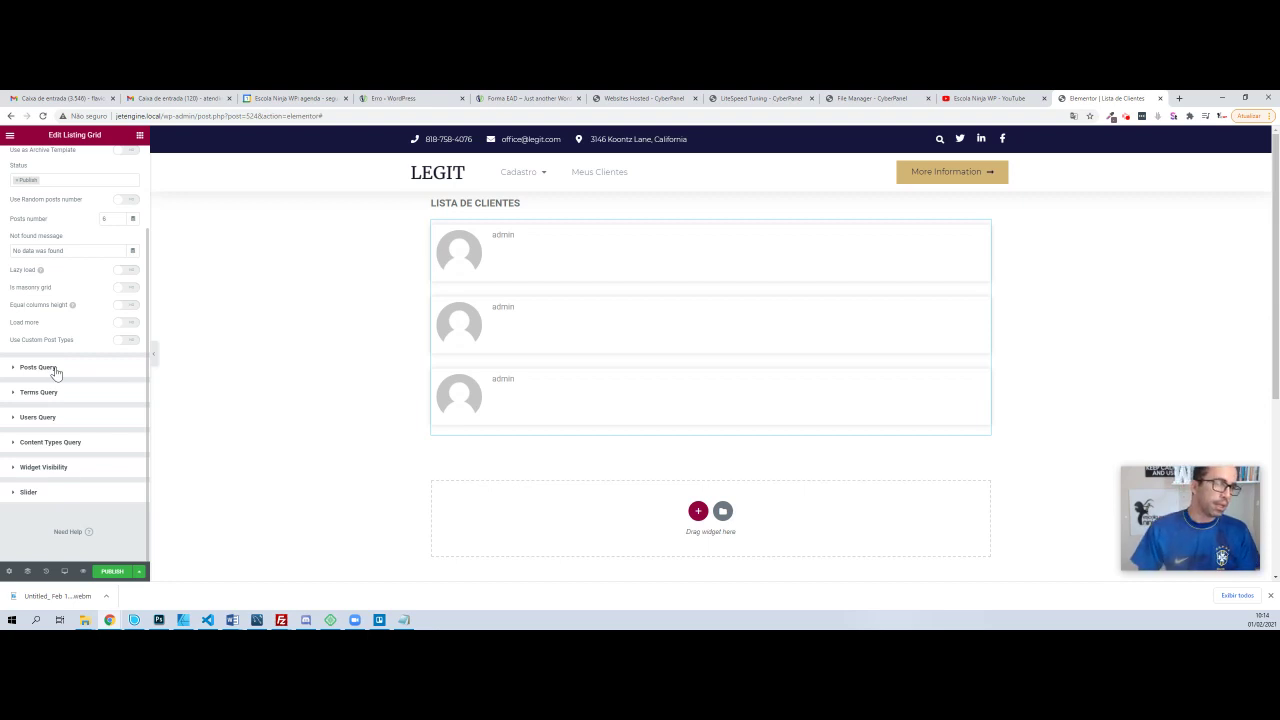
pyautogui.click(55, 370)
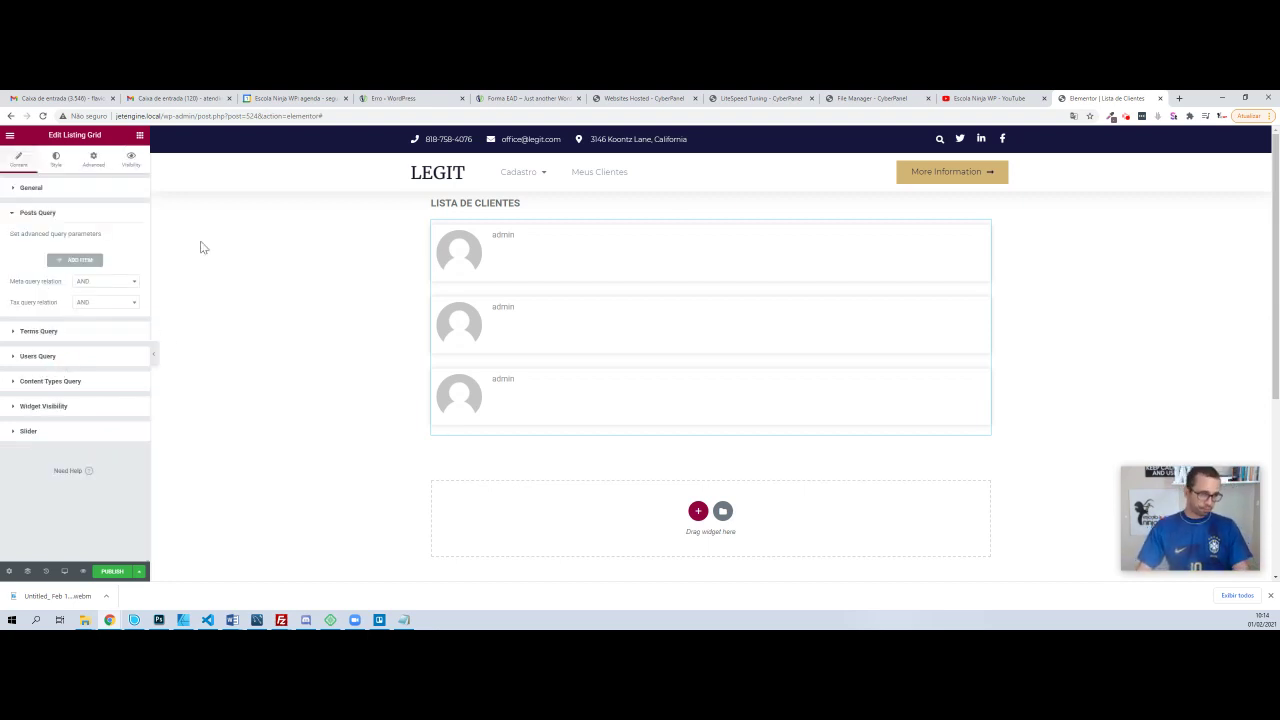
pyautogui.click(77, 264)
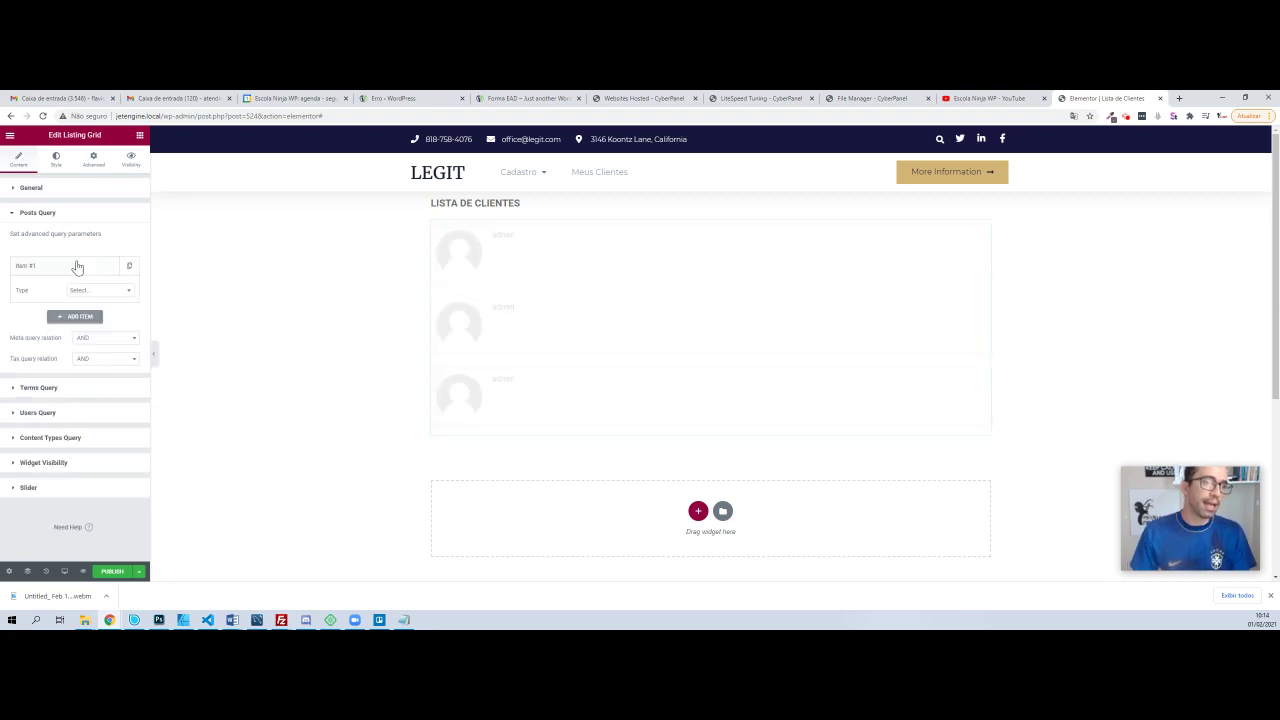
pyautogui.click(74, 292)
pyautogui.click(85, 316)
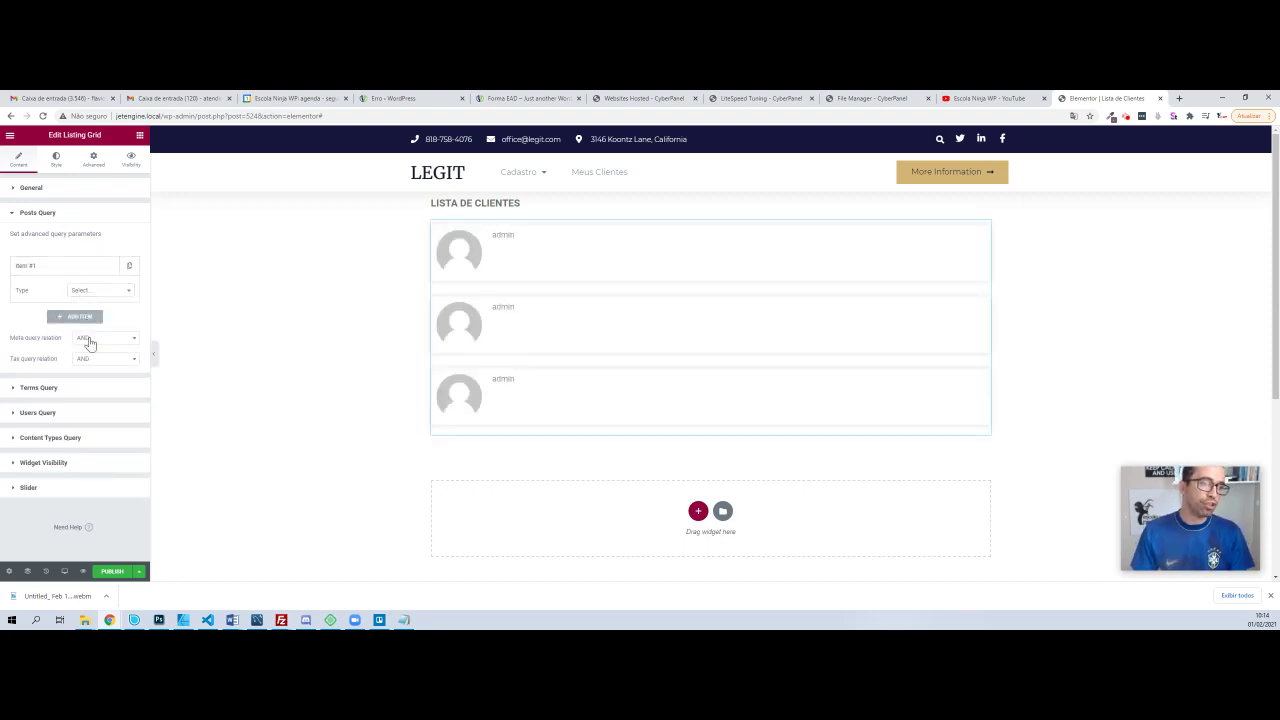
pyautogui.click(91, 291)
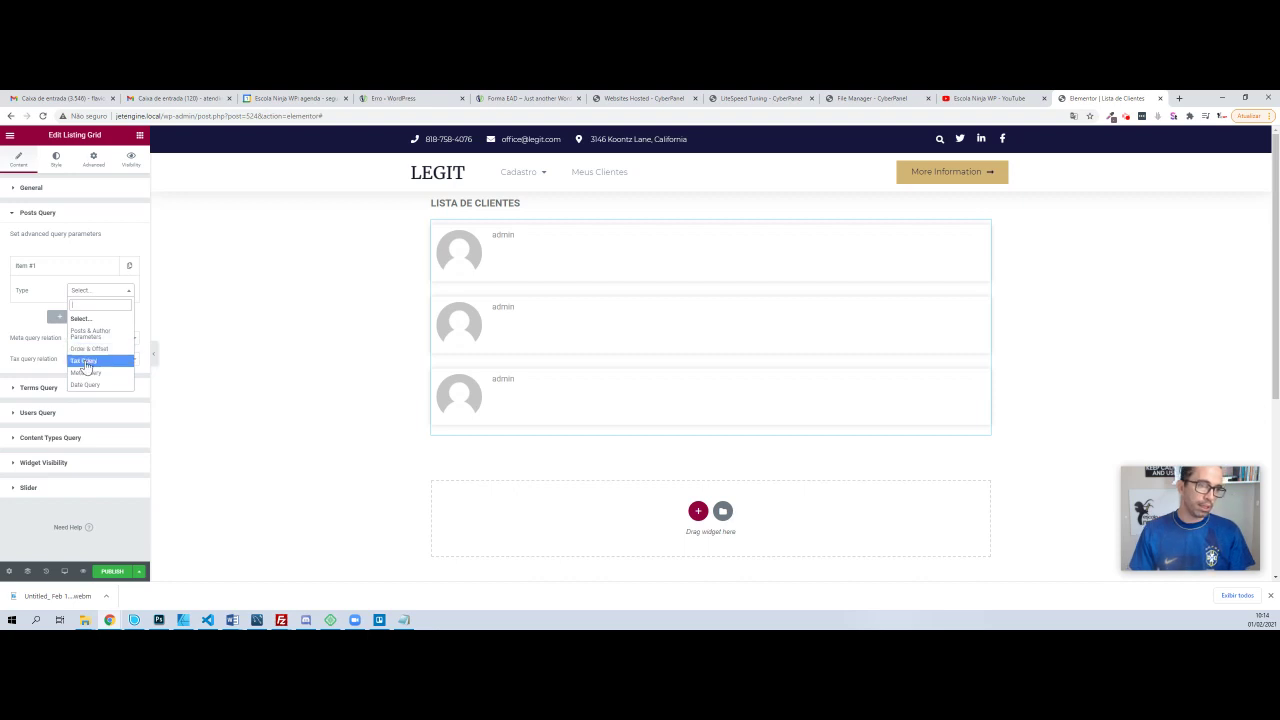
# - Add a meta query item to the listing grid's users query
pyautogui.click(64, 416)
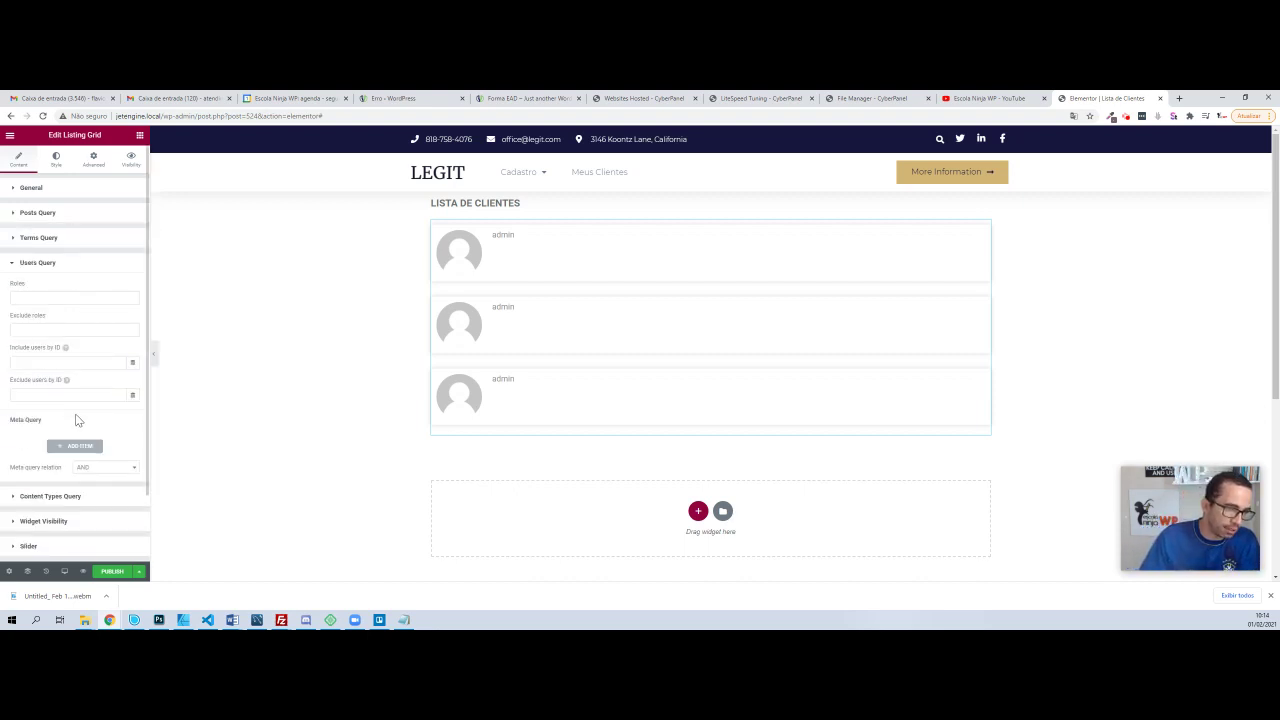
pyautogui.click(80, 441)
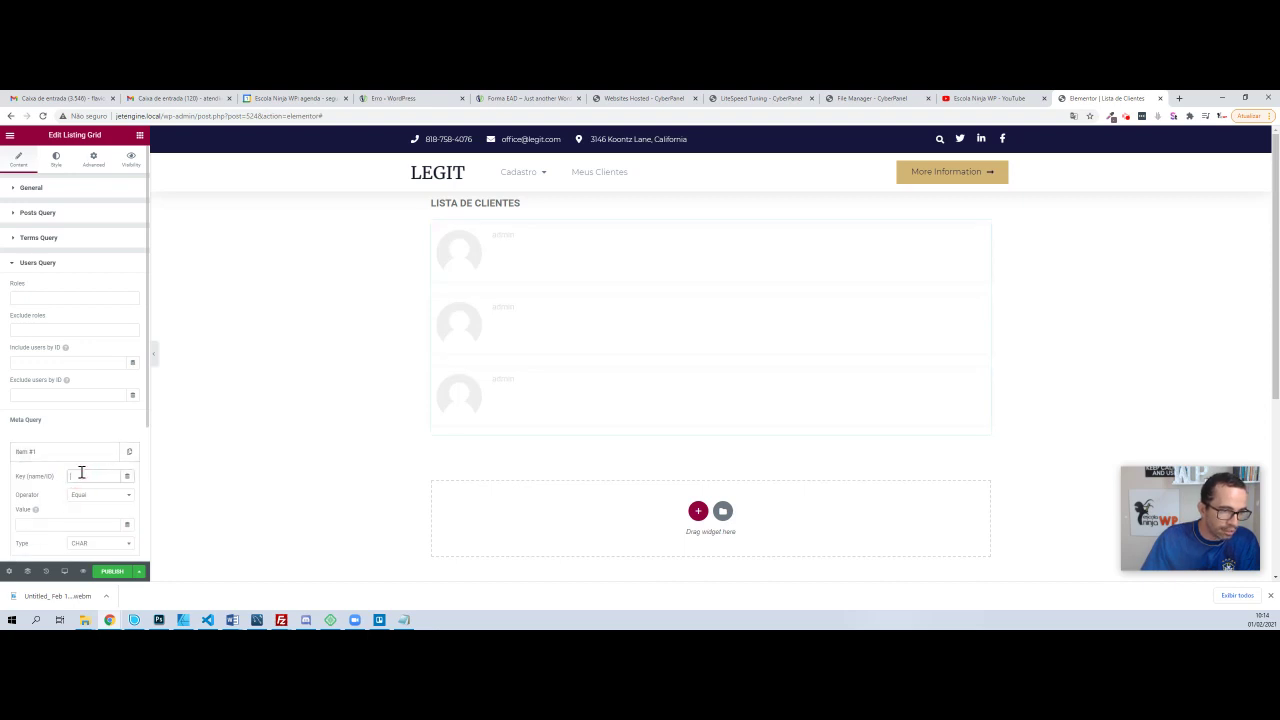
pyautogui.scroll(-1, 82, 460)
pyautogui.scroll(1, 60, 320)
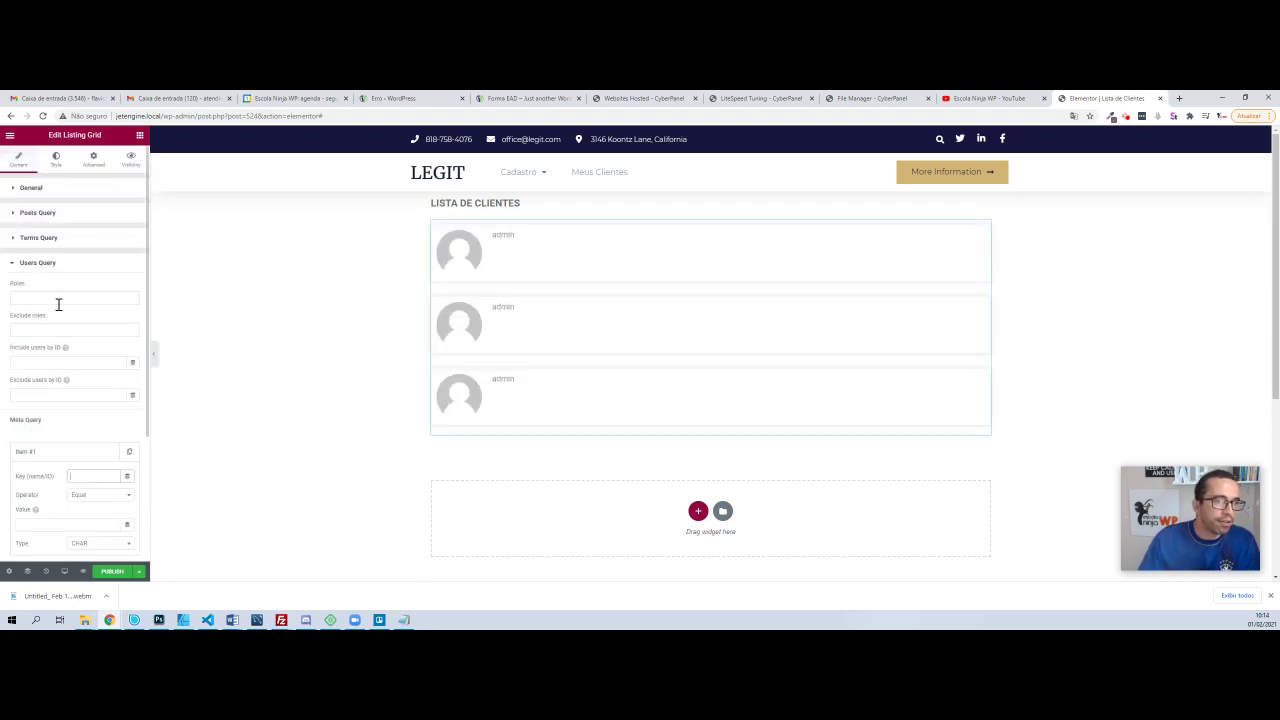
# - Open the WordPress dashboard in a separate browser tab and go to the list of all users
pyautogui.click(36, 265)
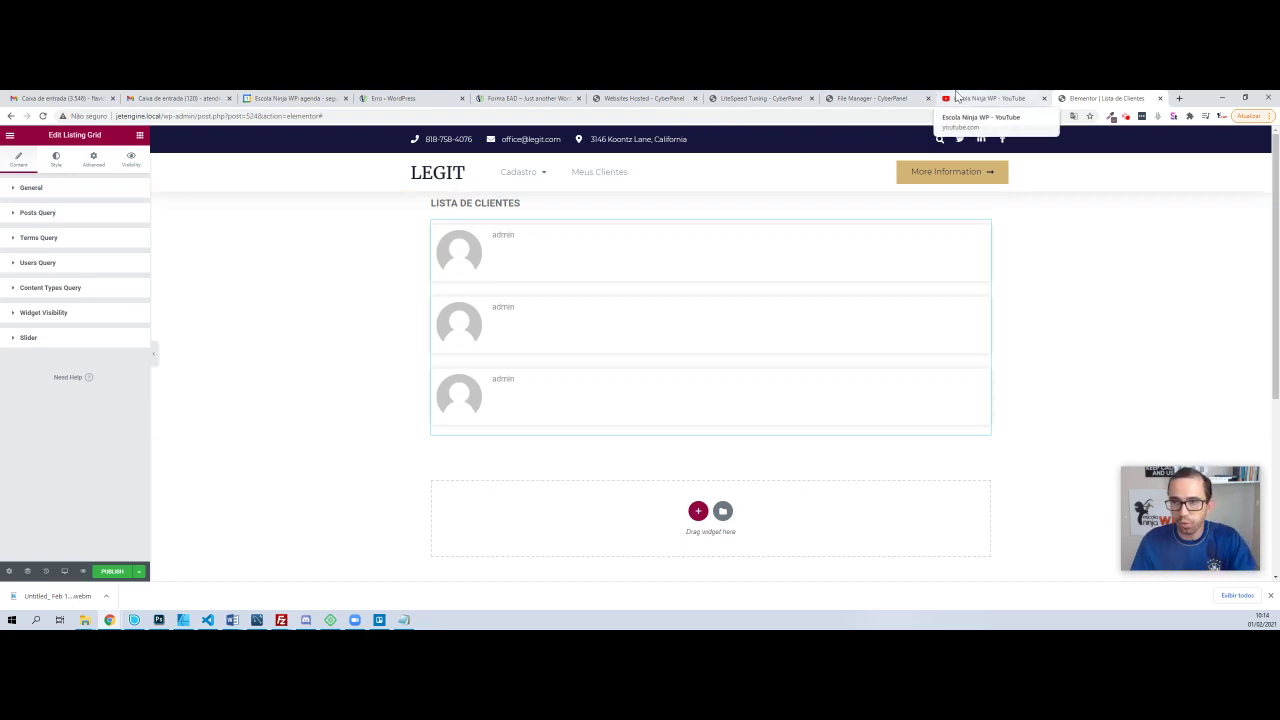
pyautogui.click(10, 134)
pyautogui.click(47, 308)
pyautogui.click(1072, 98)
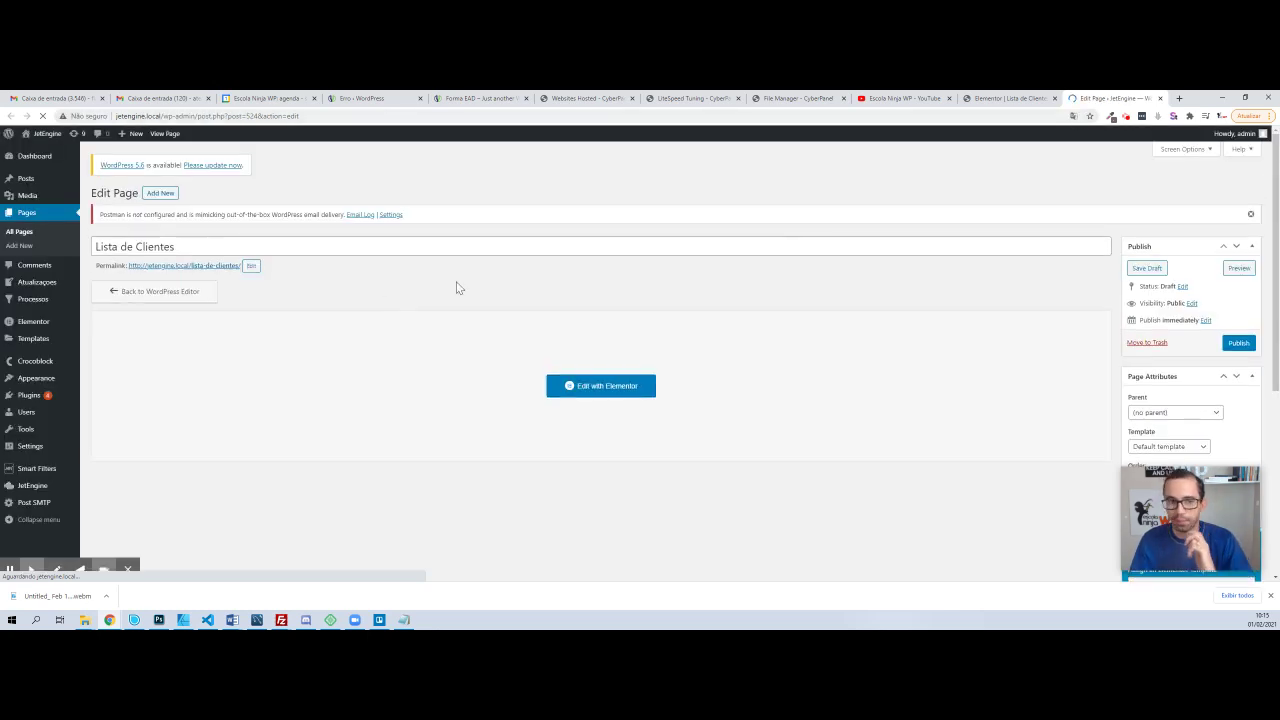
pyautogui.moveTo(38, 415)
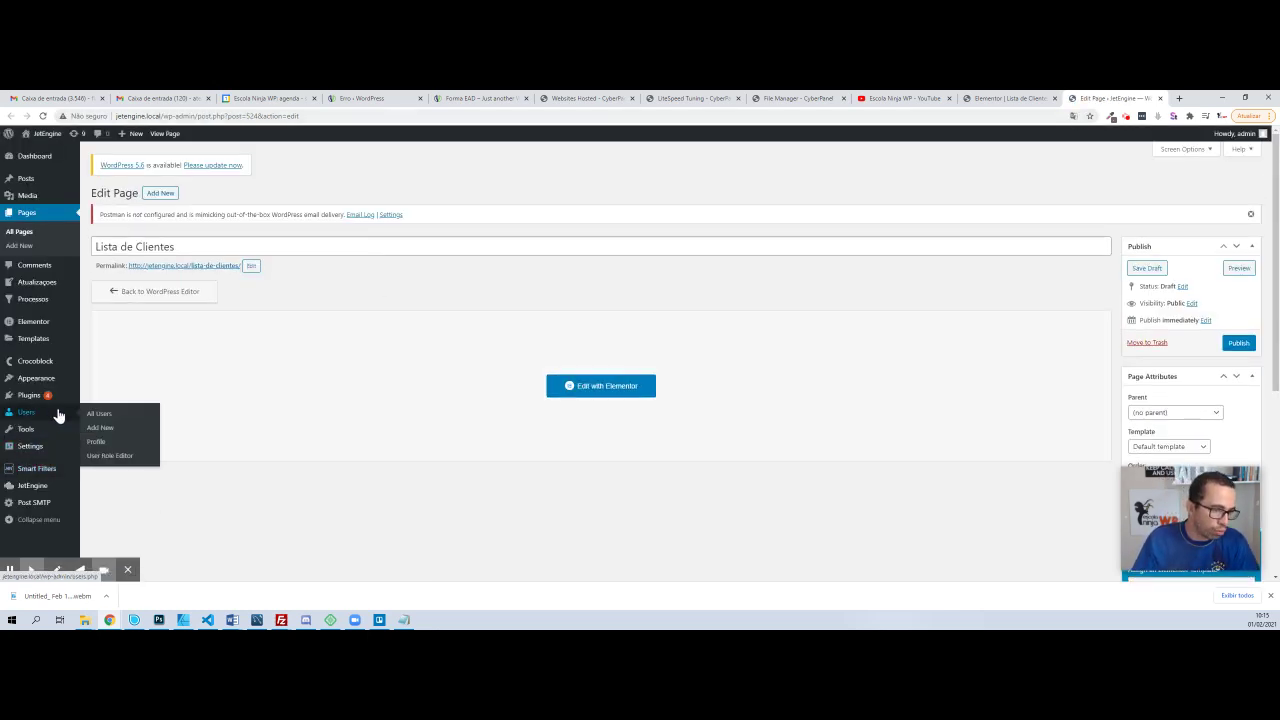
pyautogui.click(99, 414)
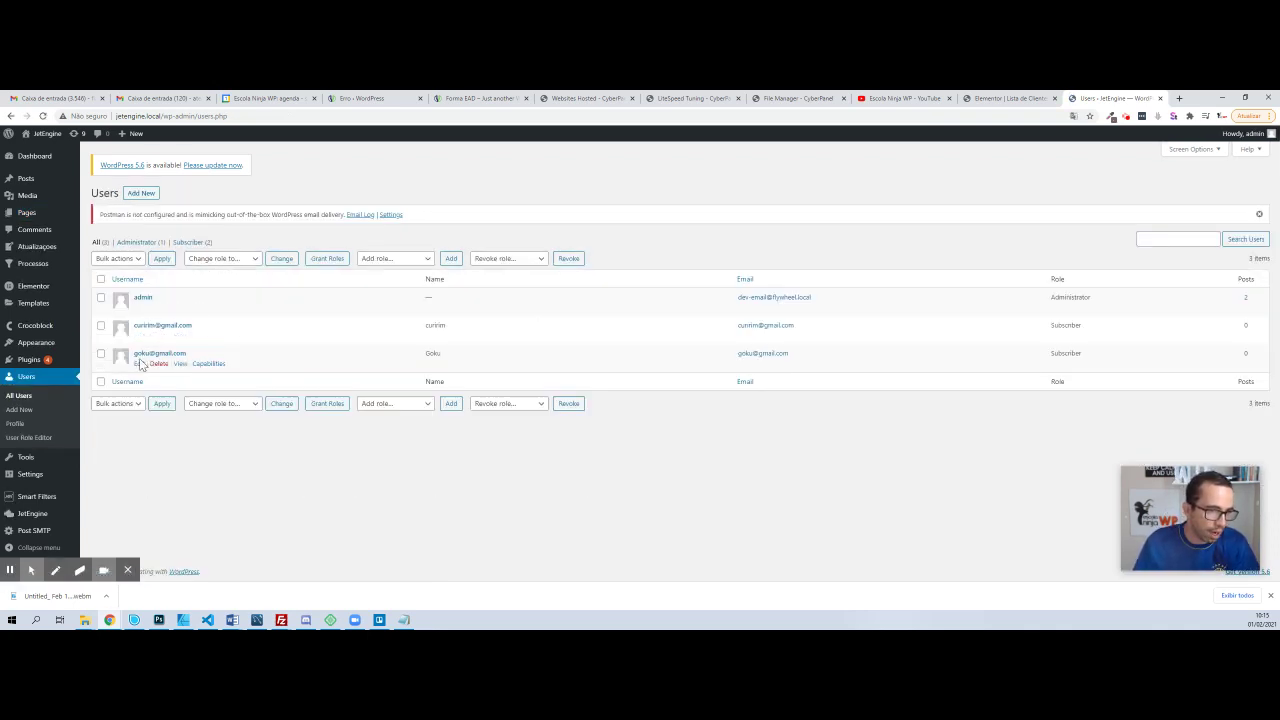
# - Open the last listed subscriber's profile for editing and select the CPF value under "Dados do usuario"
pyautogui.click(139, 363)
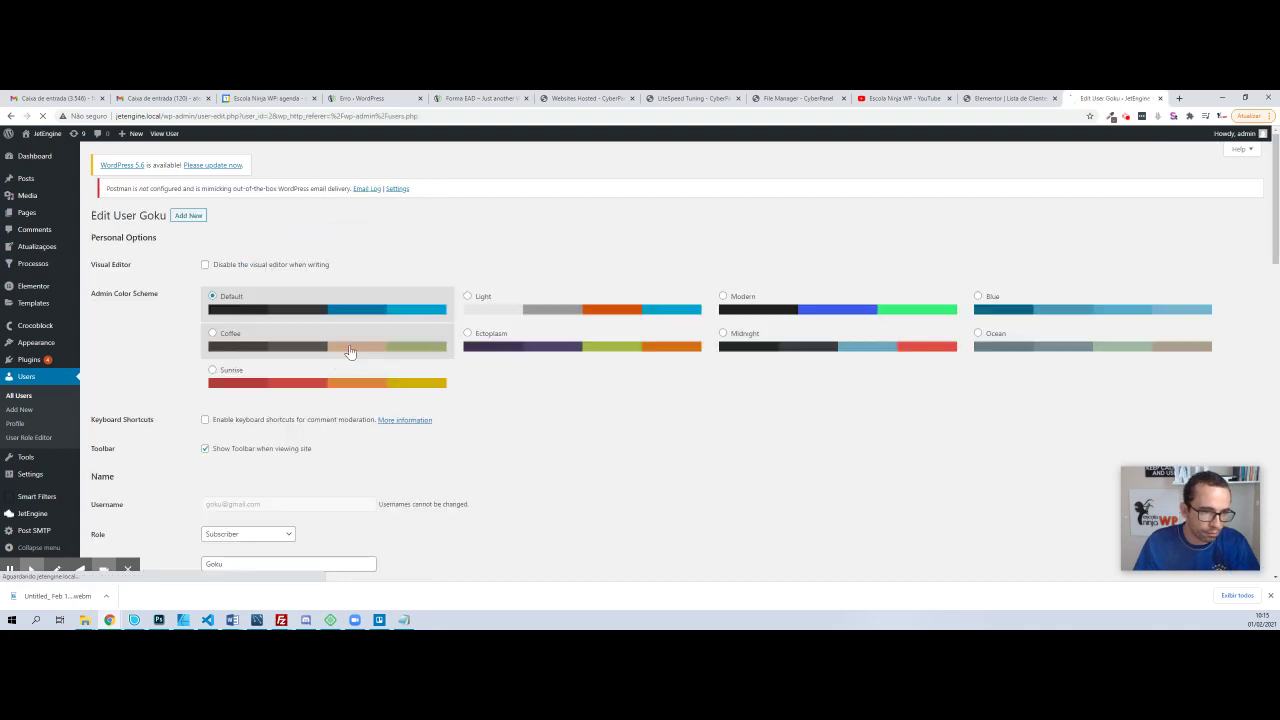
pyautogui.scroll(-15, 363, 346)
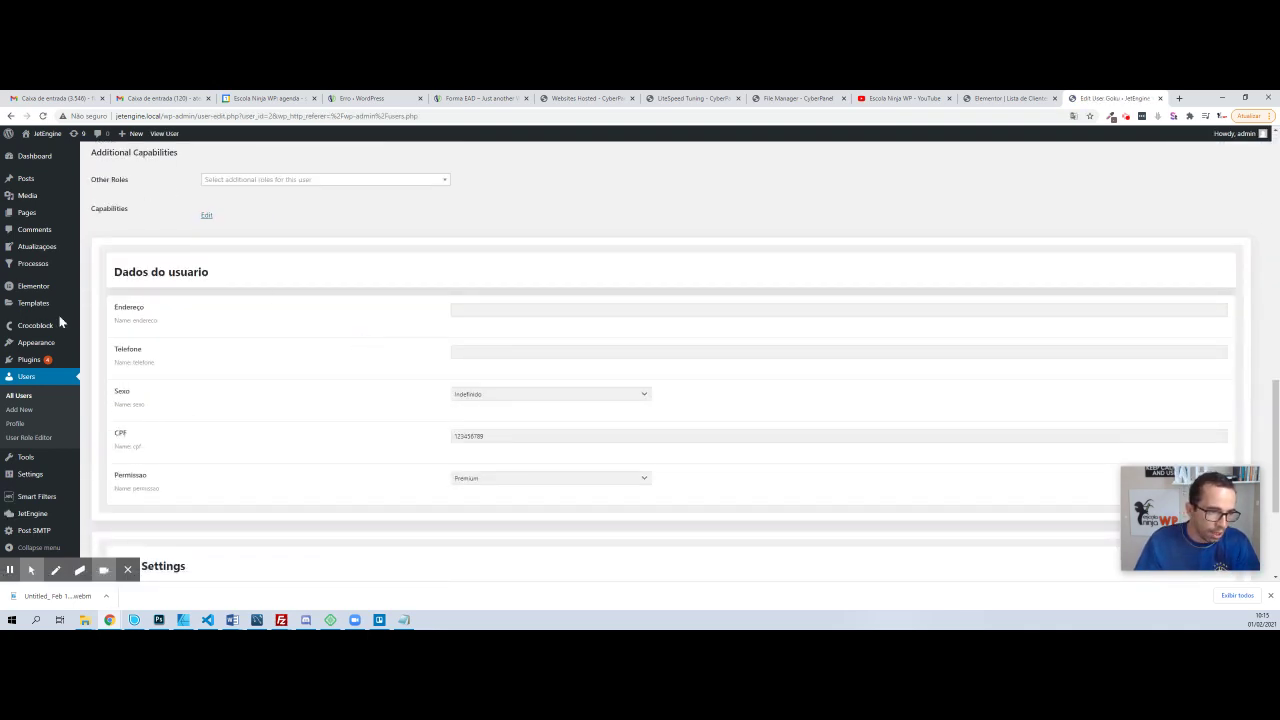
pyautogui.doubleClick(480, 434)
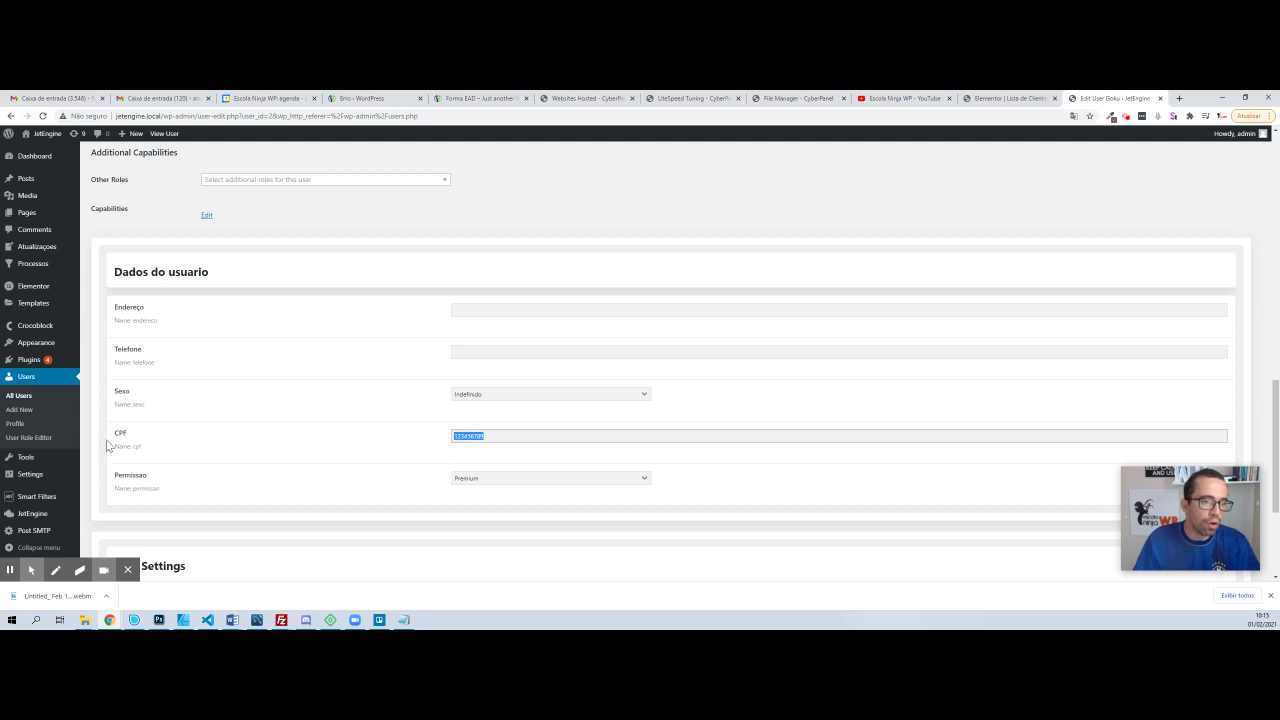
pyautogui.click(600, 448)
pyautogui.hotkey('ctrl', 'a')
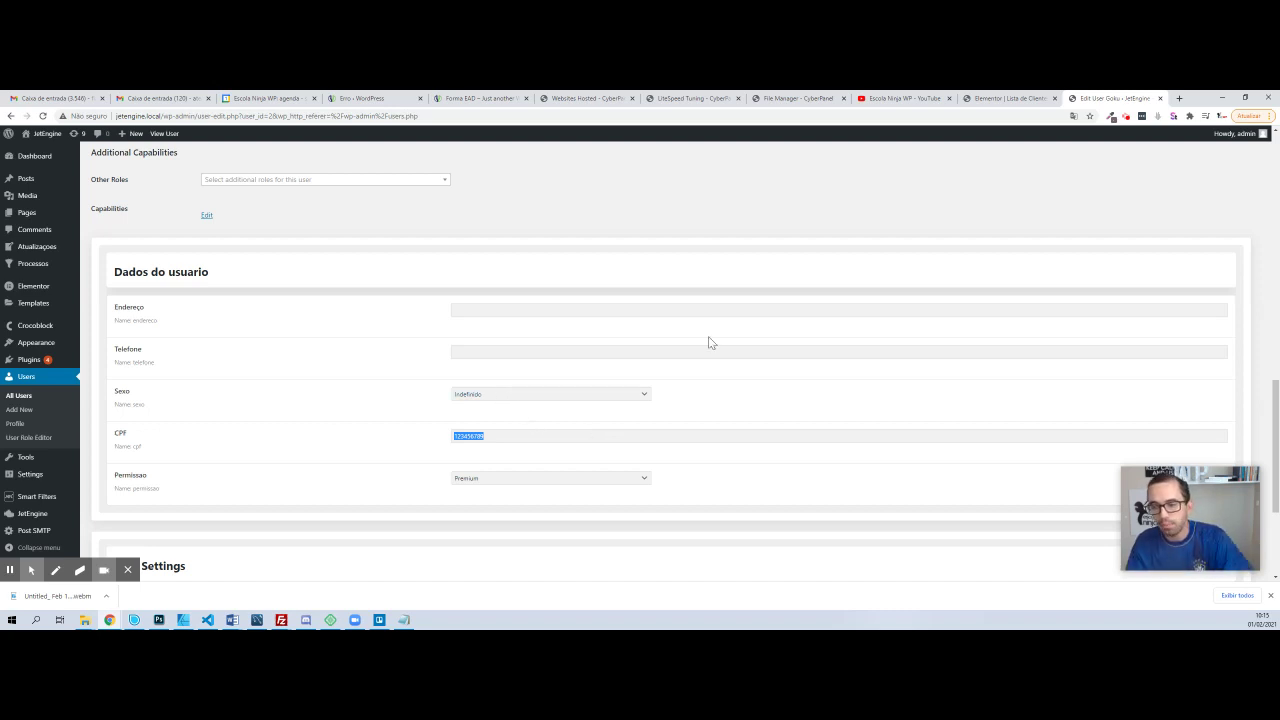
# - Return to the "Lista de Clientes" page editor and look over the roles available in the listing grid's users query
pyautogui.click(1005, 98)
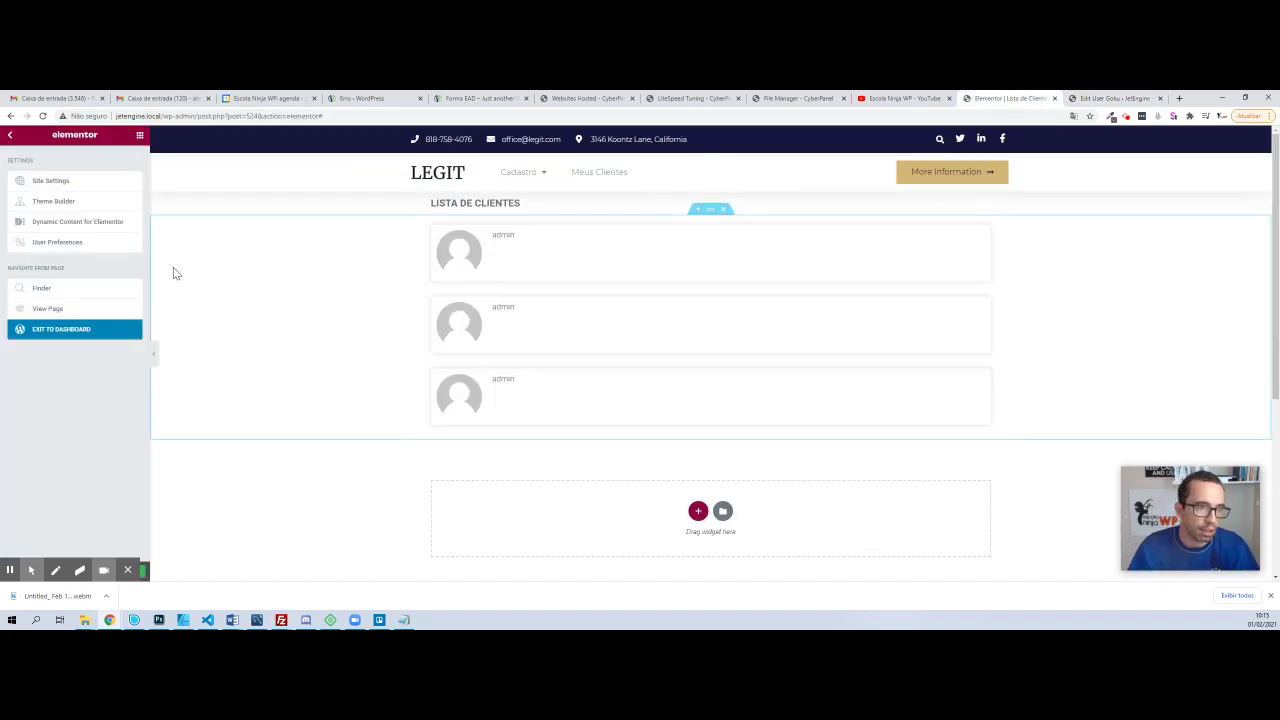
pyautogui.click(617, 252)
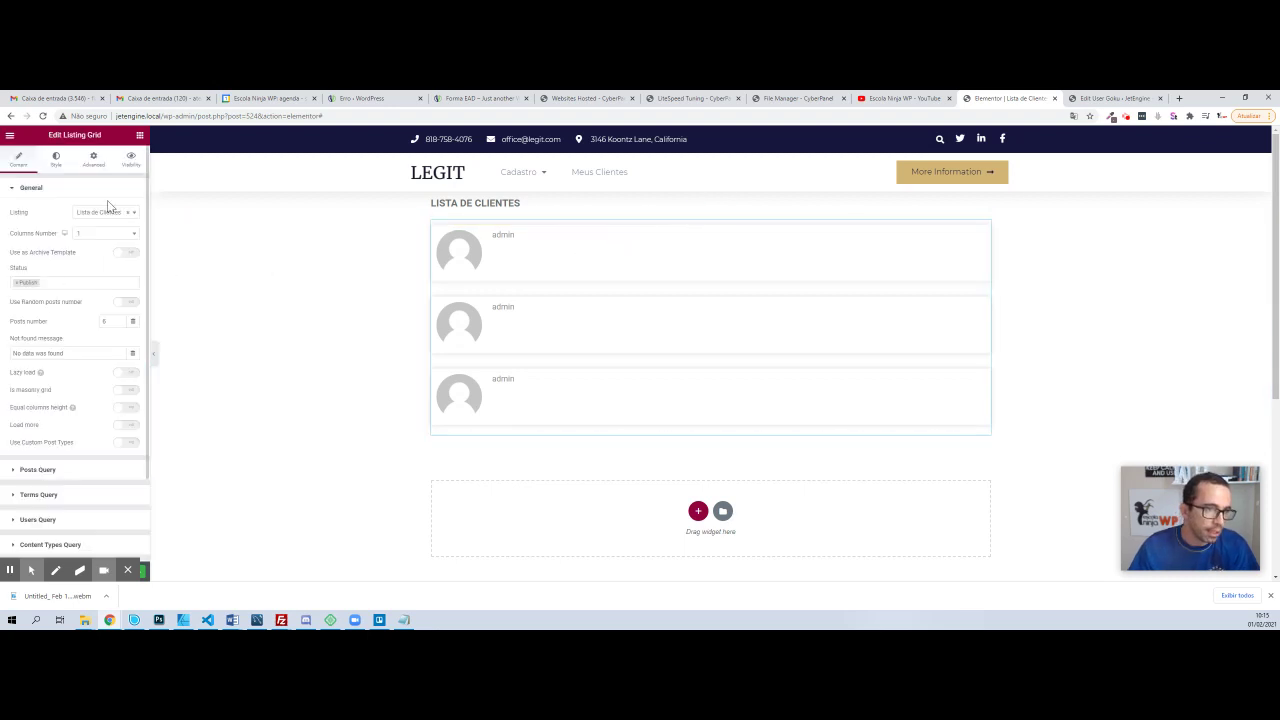
pyautogui.click(60, 192)
pyautogui.click(52, 265)
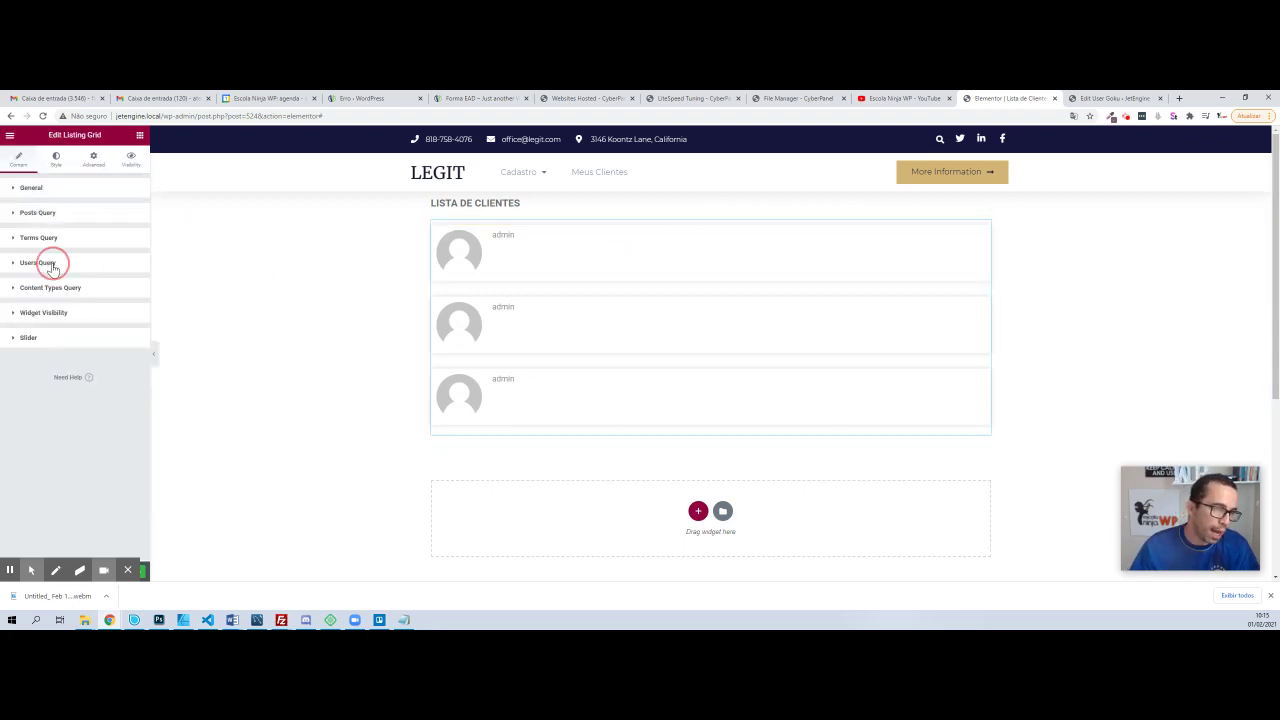
pyautogui.scroll(-2, 57, 294)
pyautogui.click(62, 198)
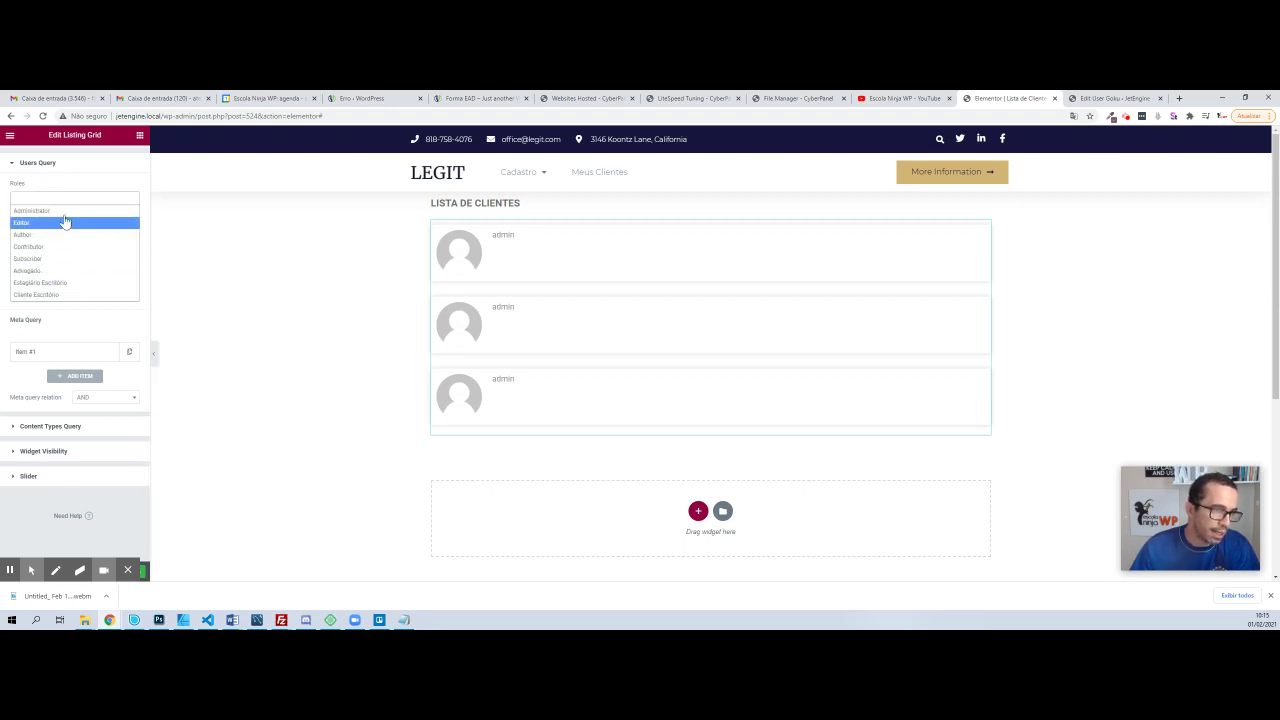
pyautogui.click(70, 163)
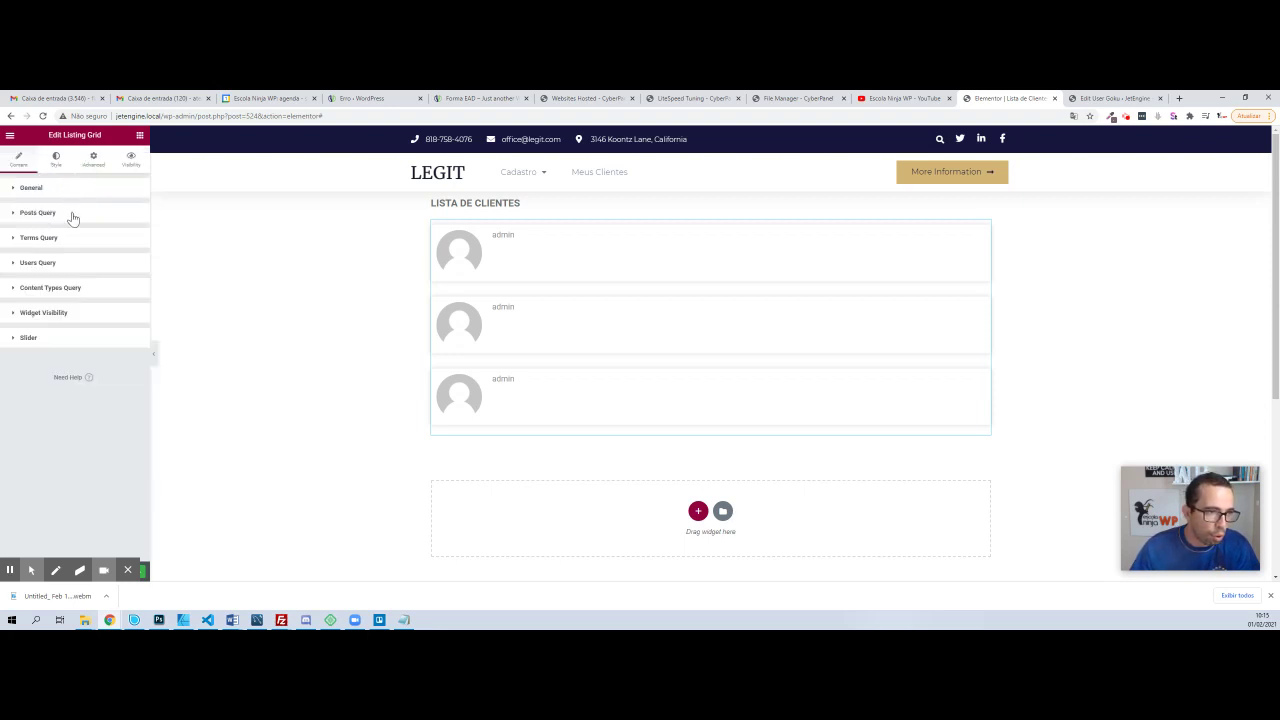
# - Set the key of the first meta query item in the listing grid's users query to "cpf"
pyautogui.click(59, 264)
pyautogui.scroll(-2, 58, 320)
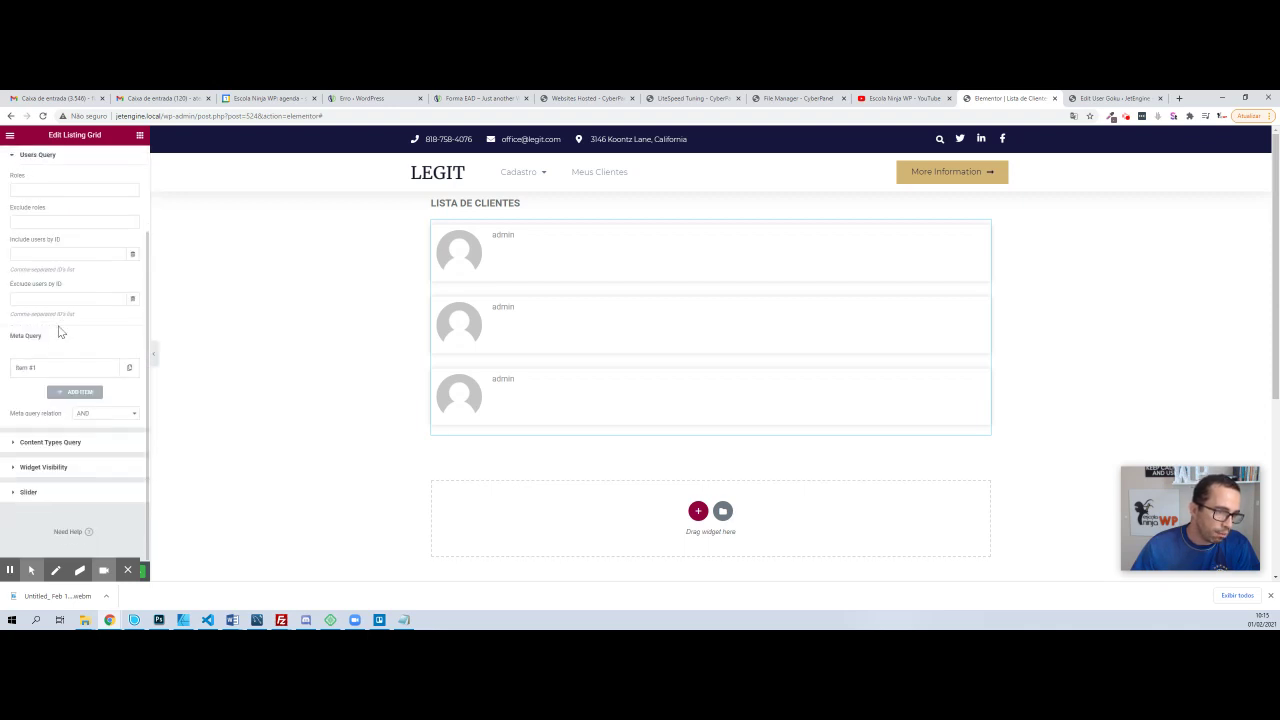
pyautogui.click(70, 345)
pyautogui.click(77, 366)
pyautogui.write('123456789')
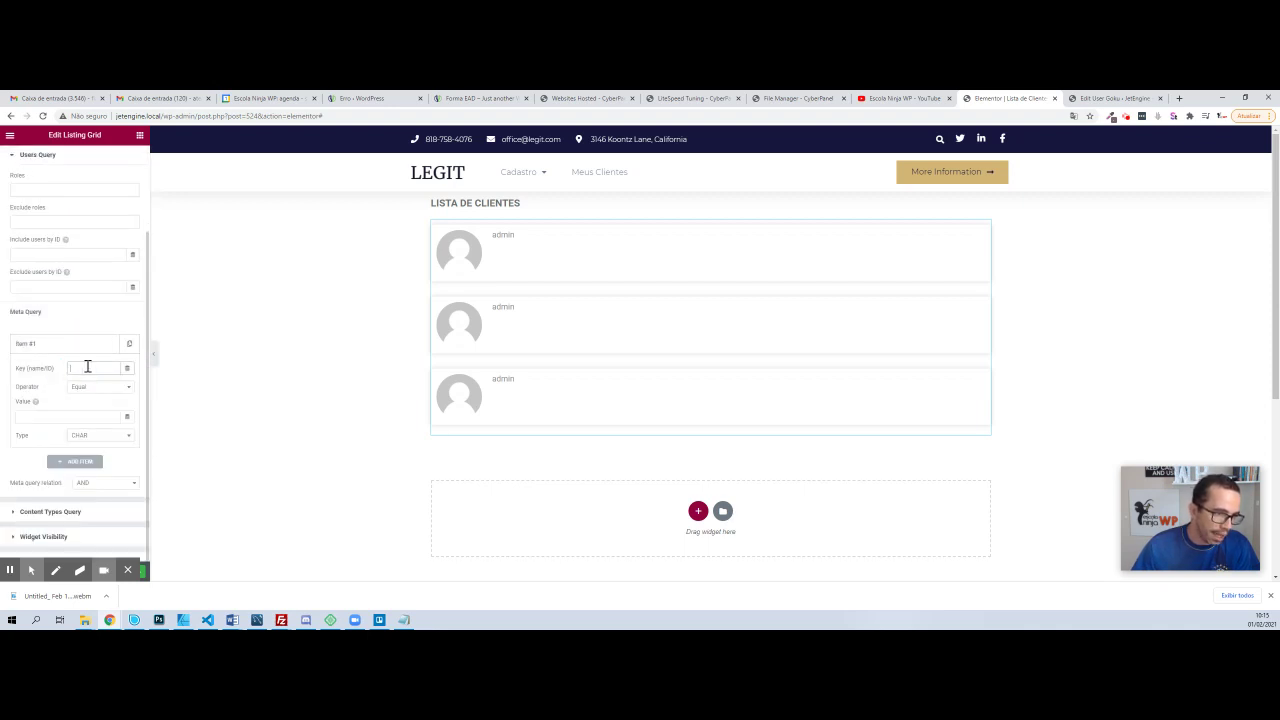
pyautogui.doubleClick(104, 368)
pyautogui.write('CPF')
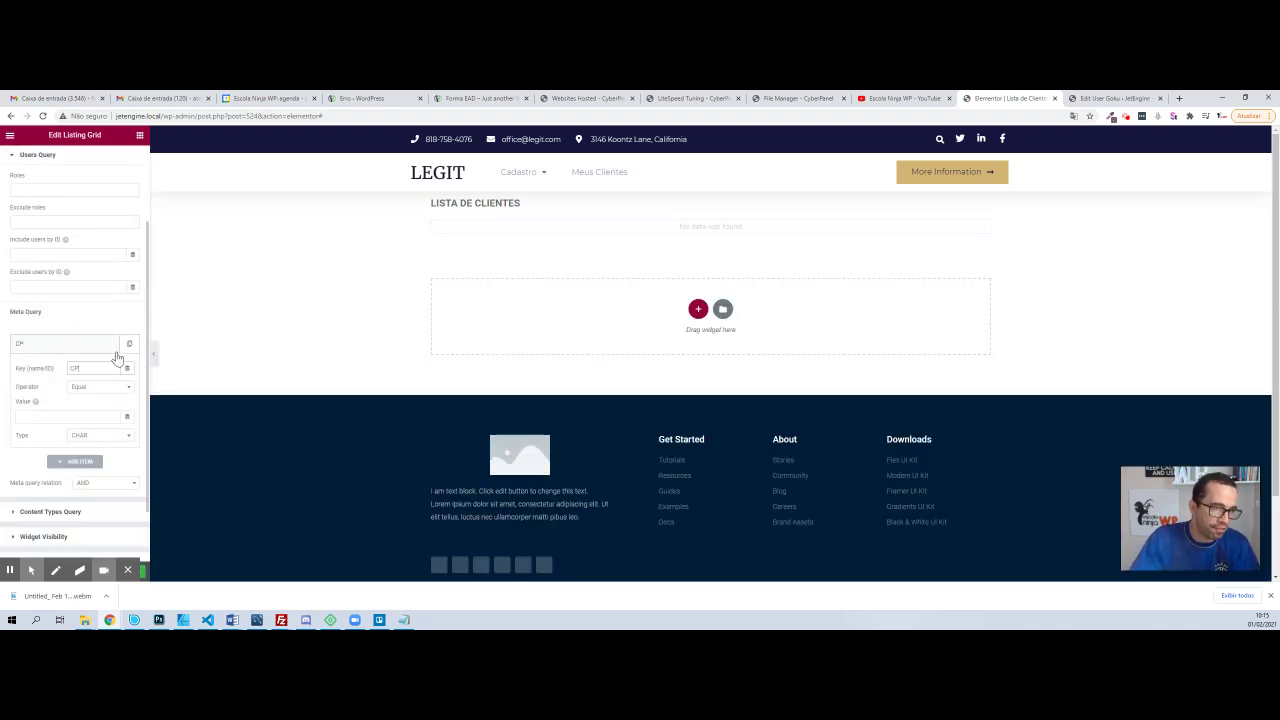
pyautogui.press('BackSpace')
pyautogui.press('BackSpace')
pyautogui.press('BackSpace')
pyautogui.write('cpf')
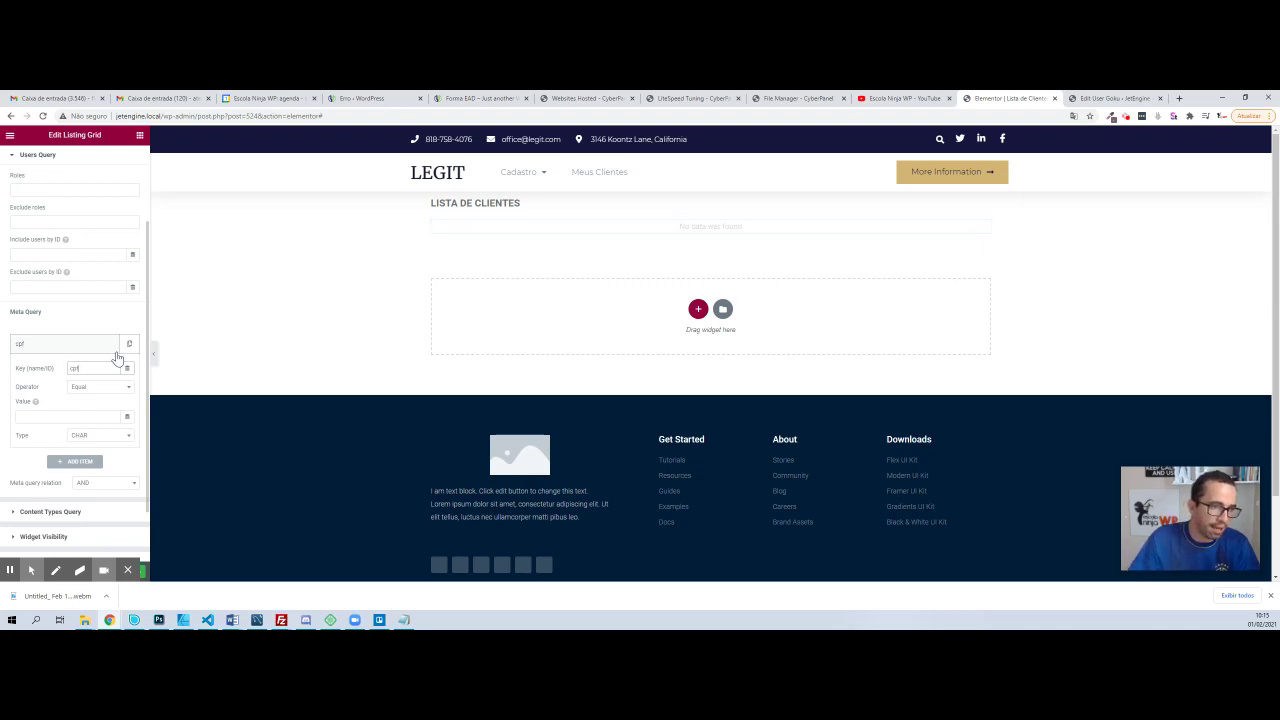
# - Try the "Not equal" operator on the cpf meta query item, and return it to "Equal"
pyautogui.click(100, 386)
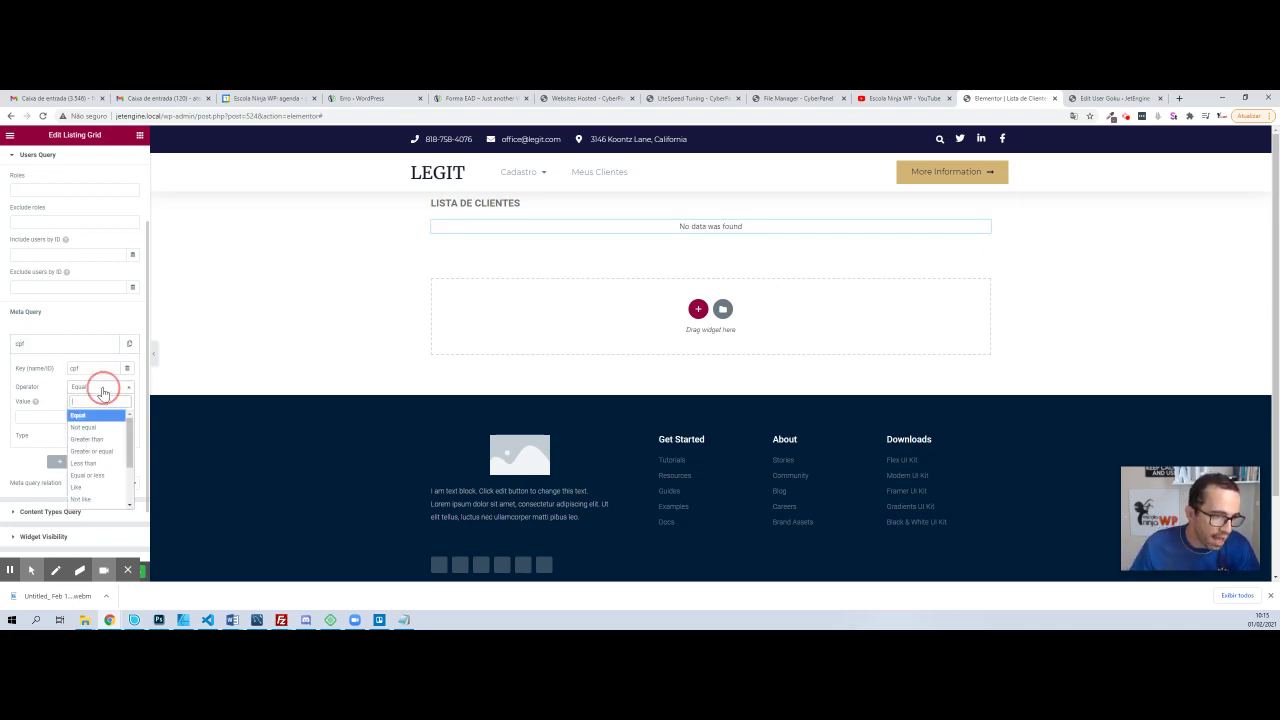
pyautogui.click(105, 428)
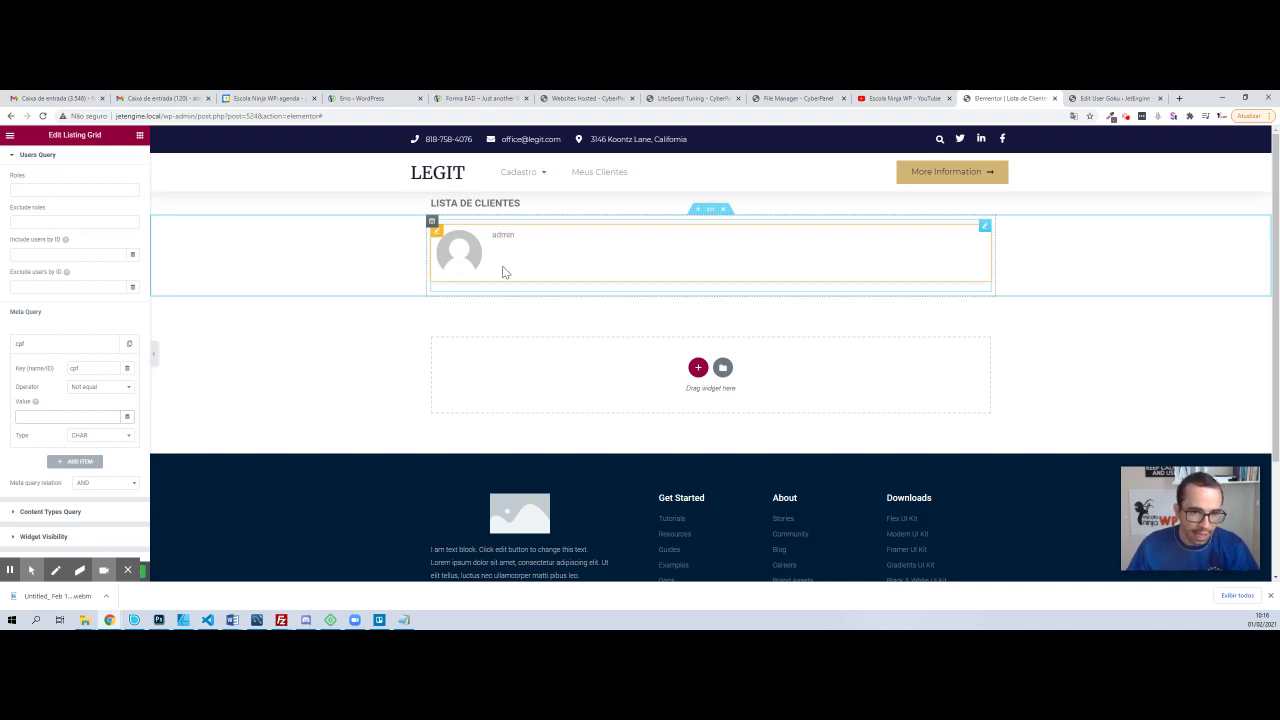
pyautogui.click(90, 387)
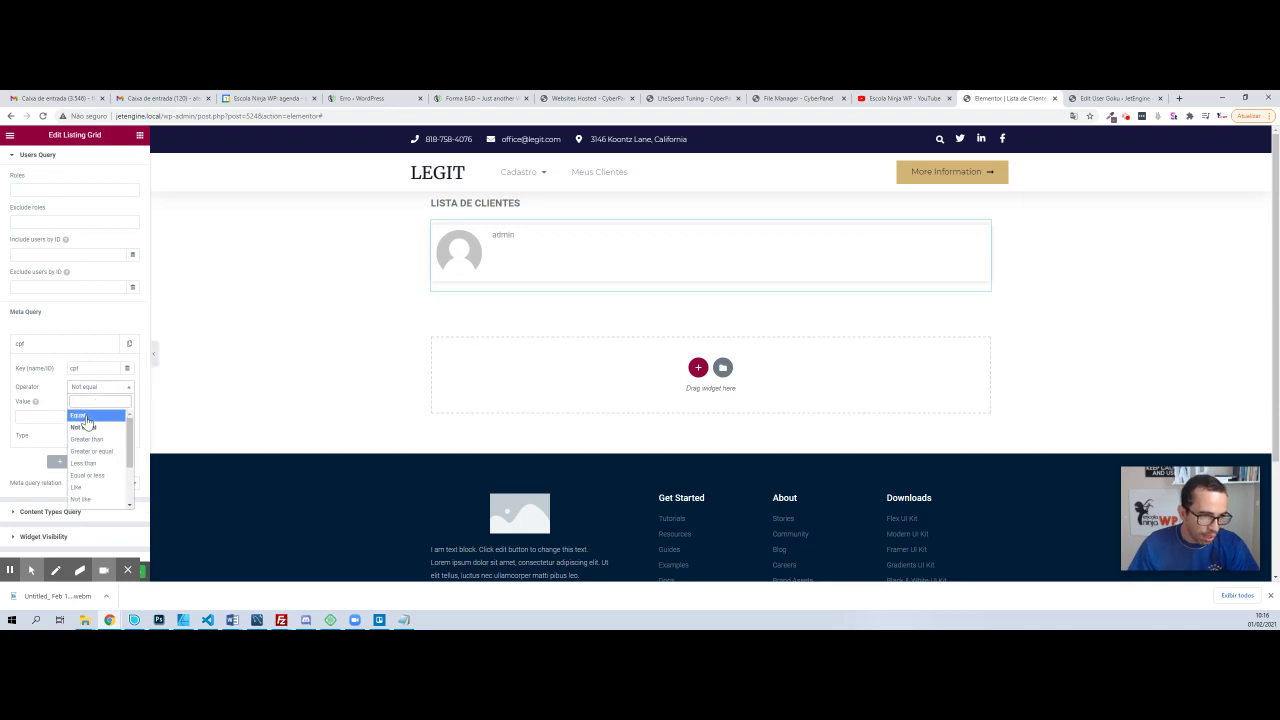
pyautogui.click(84, 417)
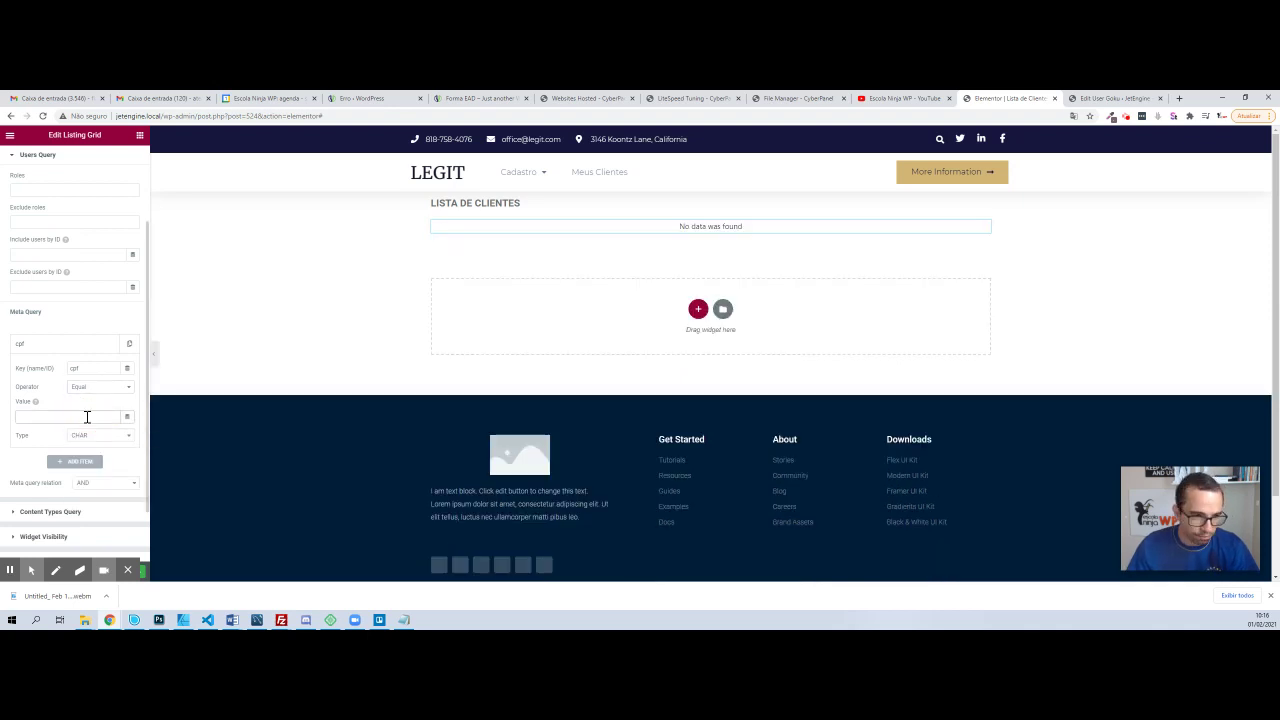
# - Keep the cpf meta query on "Equal" and paste the CPF number copied from the subscriber's profile as its value
pyautogui.click(91, 387)
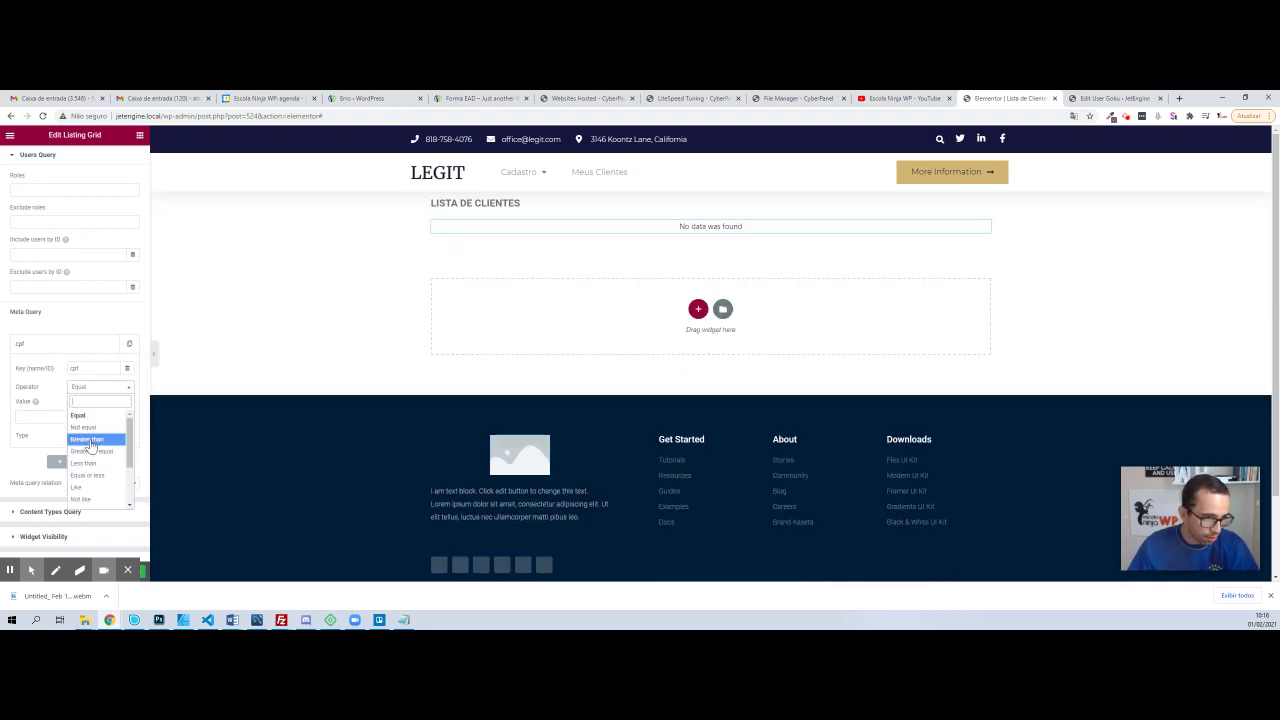
pyautogui.click(88, 416)
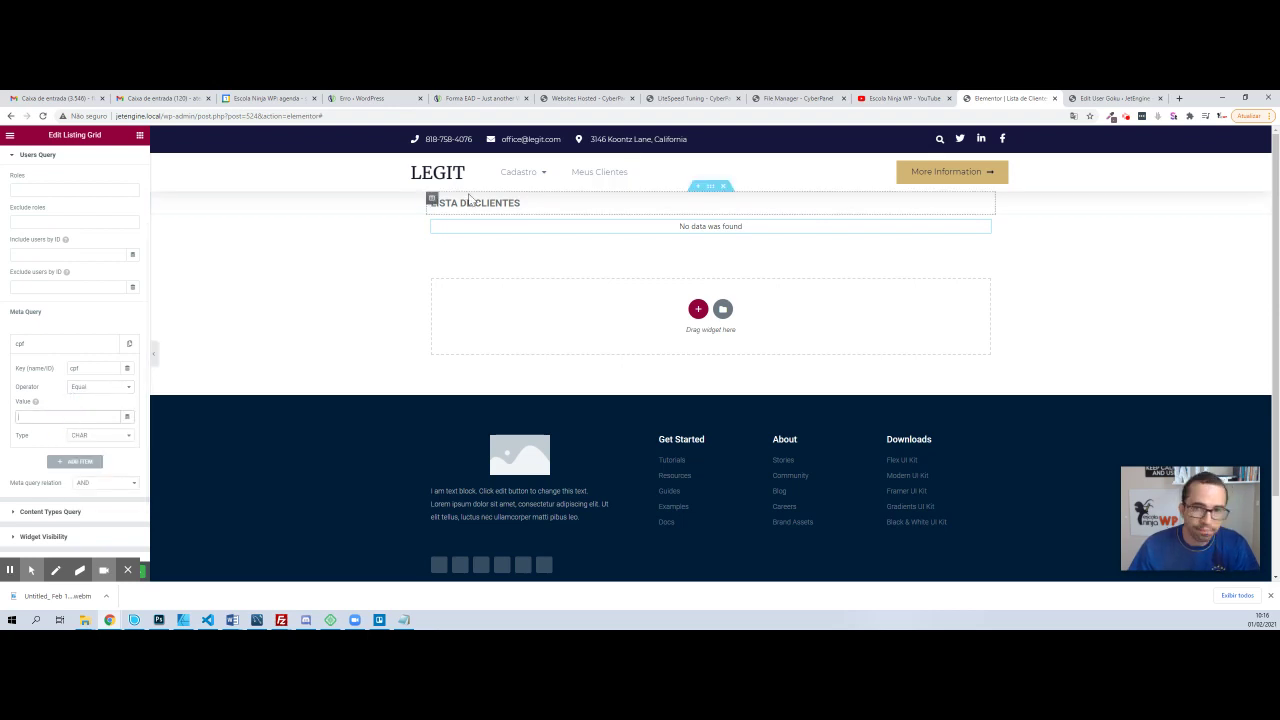
pyautogui.click(1077, 100)
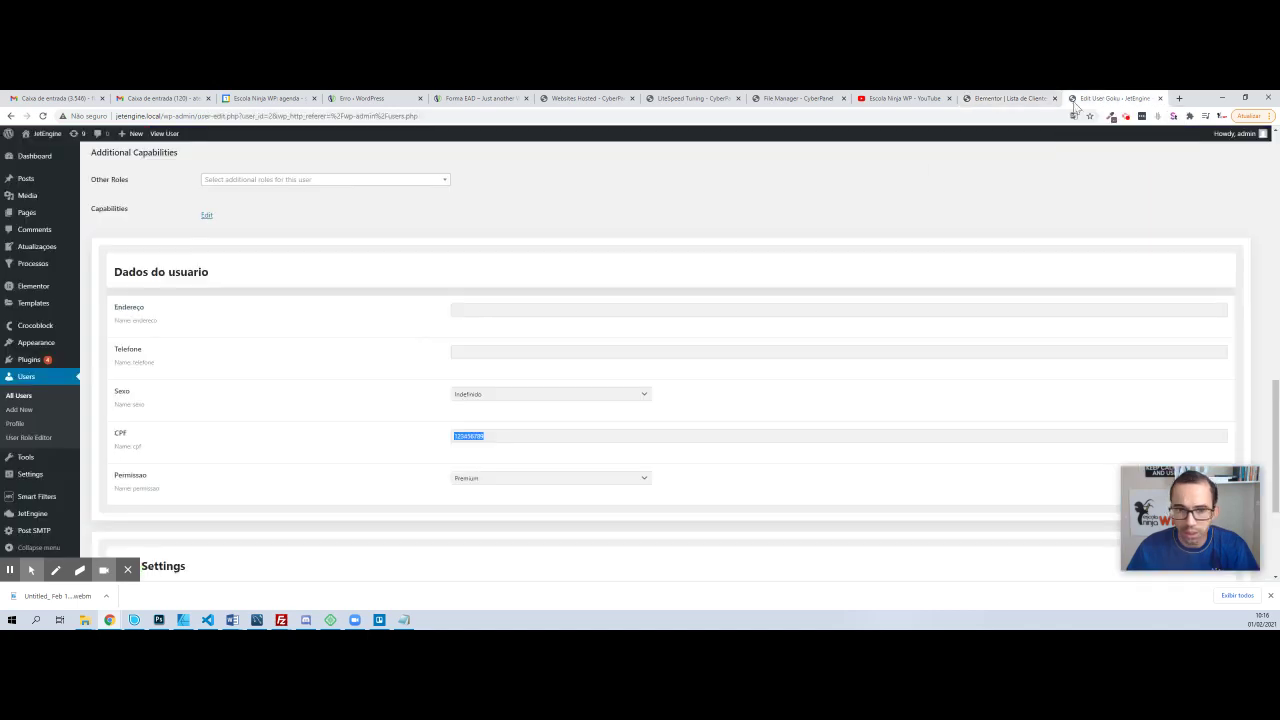
pyautogui.doubleClick(497, 436)
pyautogui.hotkey('ctrl', 'c')
pyautogui.click(1010, 98)
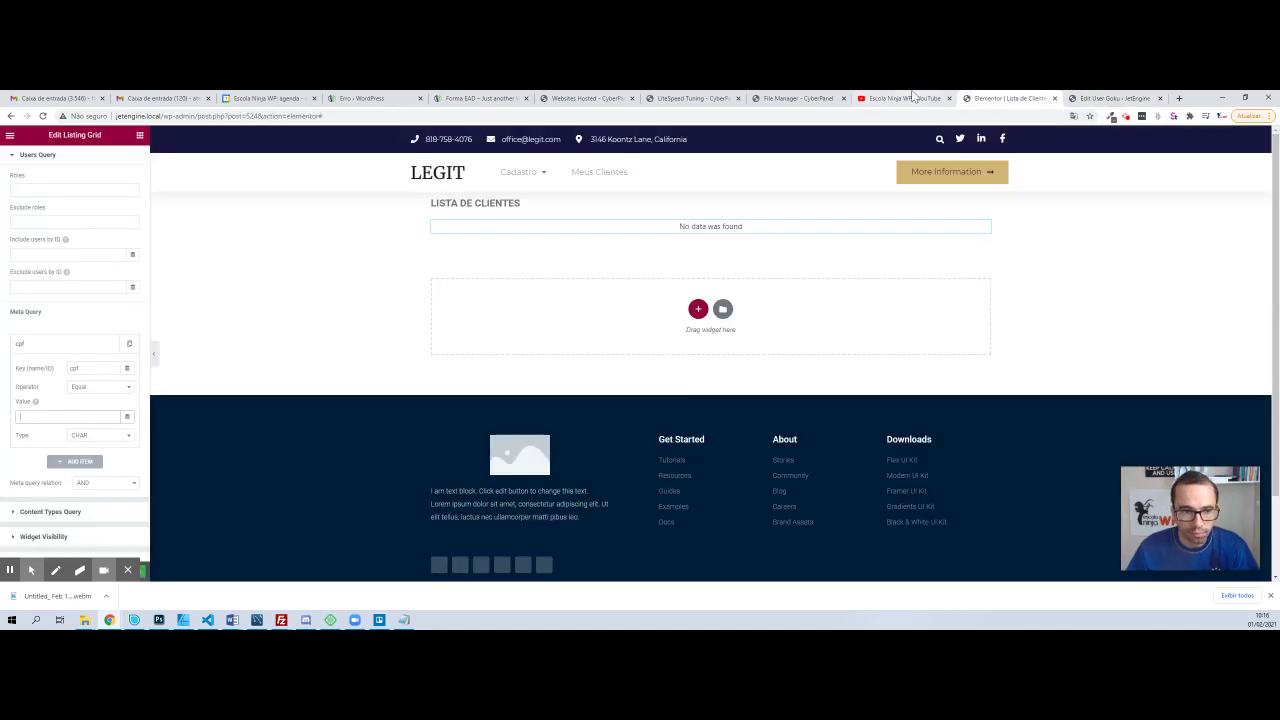
pyautogui.hotkey('ctrl', 'v')
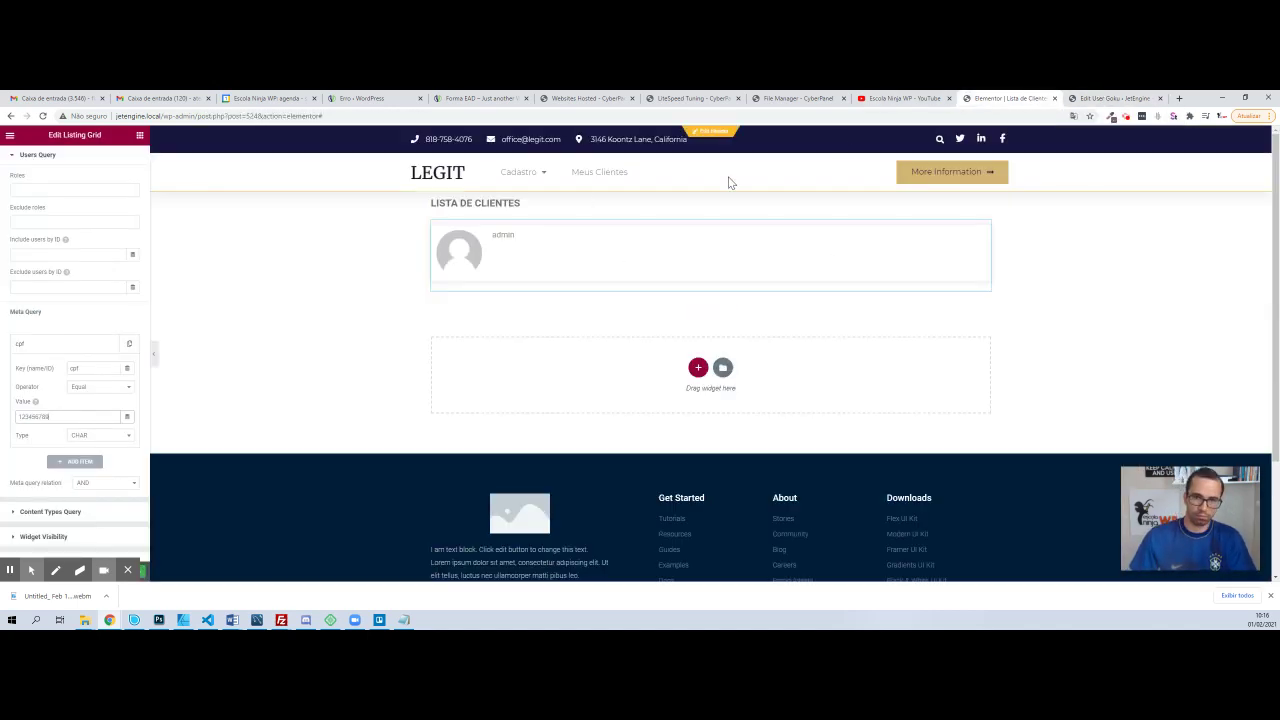
pyautogui.click(127, 373)
pyautogui.click(58, 370)
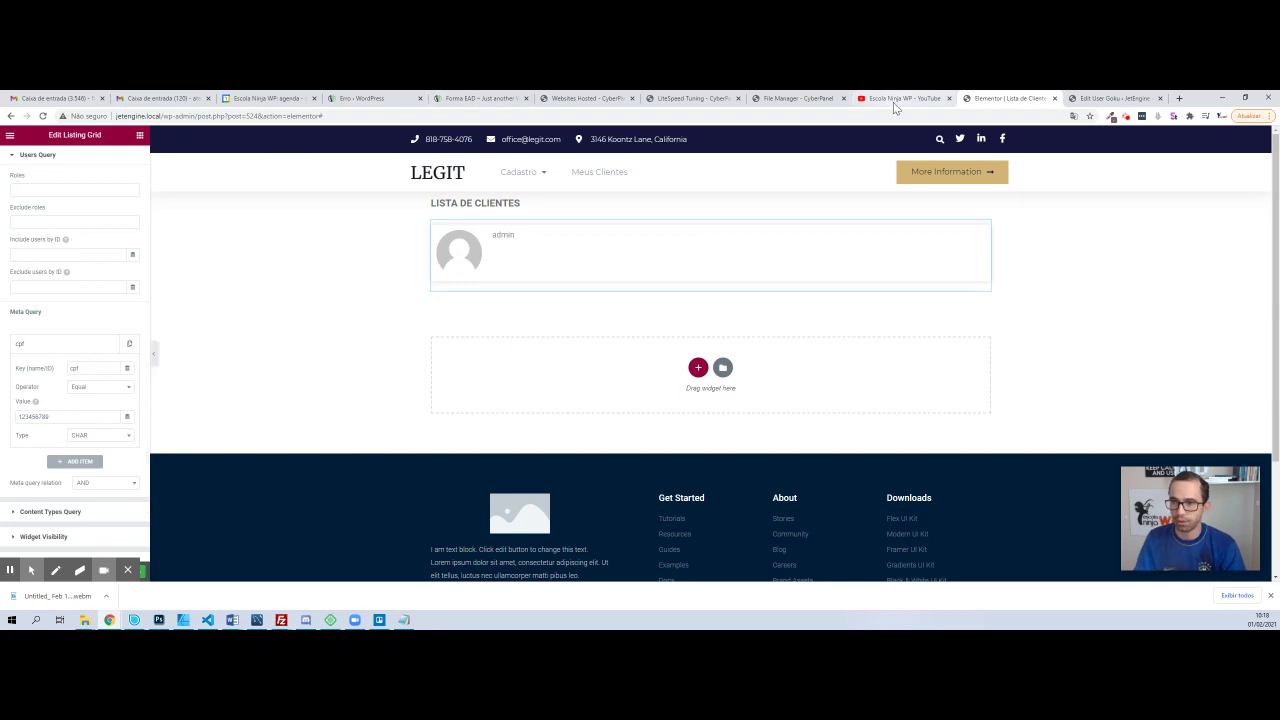
pyautogui.click(1127, 117)
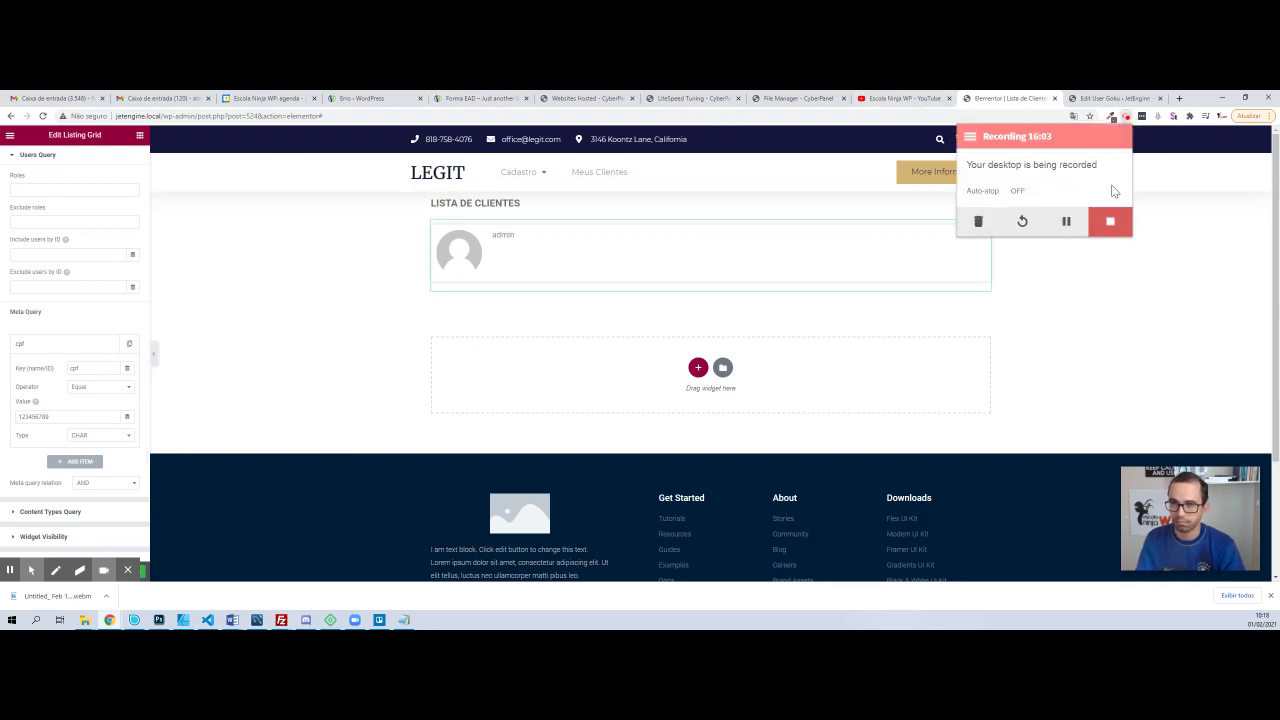